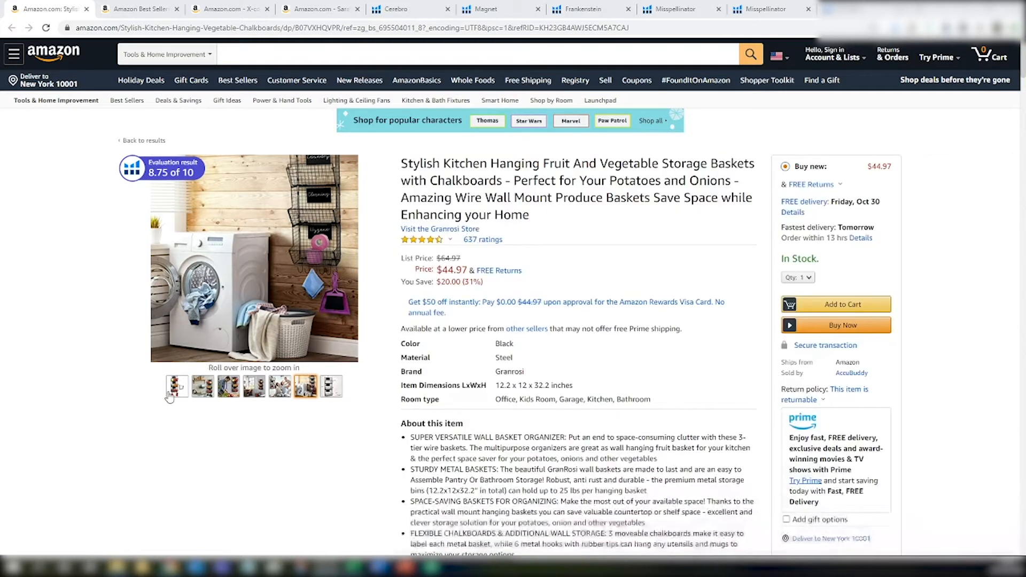
# Locate the ASIN in the product information of the hanging fruit and vegetable basket listing
pyautogui.moveTo(176, 388)
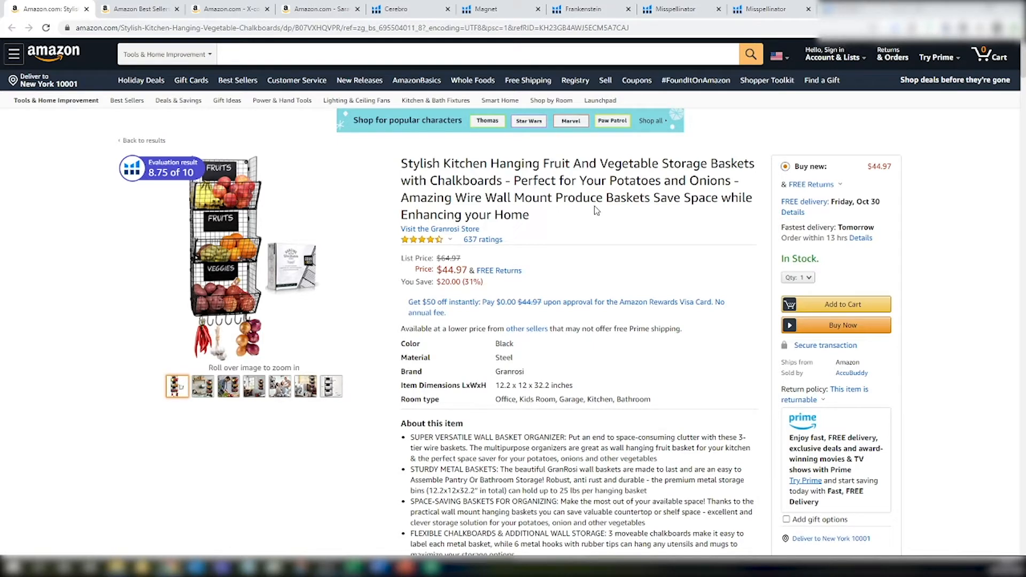
pyautogui.scroll(-15, 594, 209)
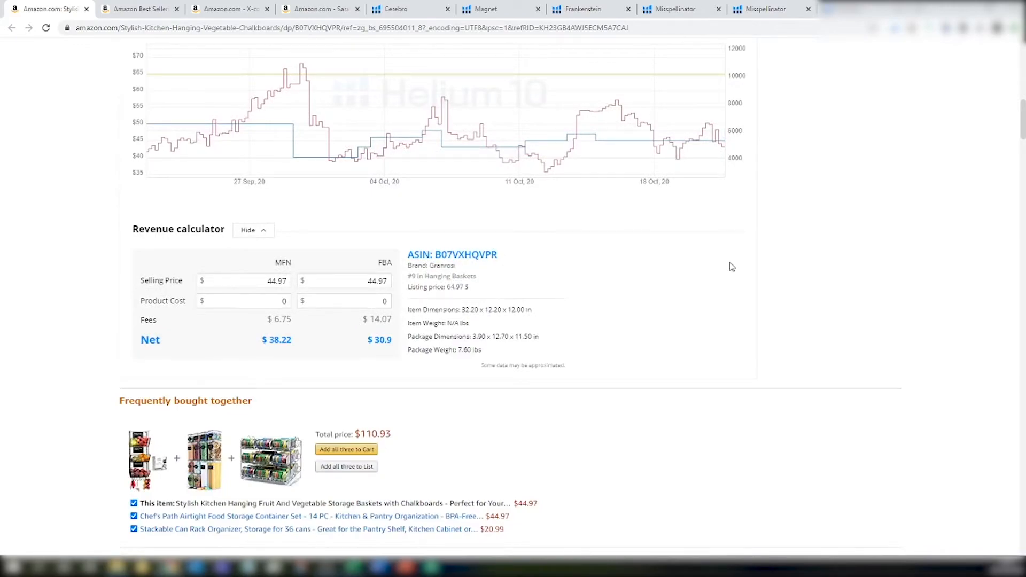
pyautogui.scroll(-7, 730, 265)
pyautogui.scroll(-15, 734, 267)
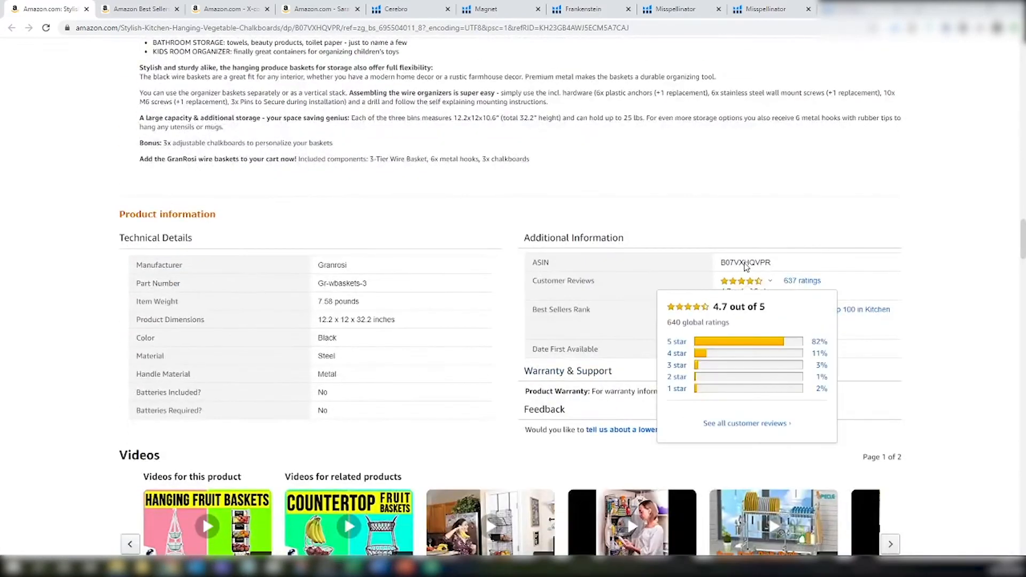
pyautogui.doubleClick(744, 263)
pyautogui.click(701, 206)
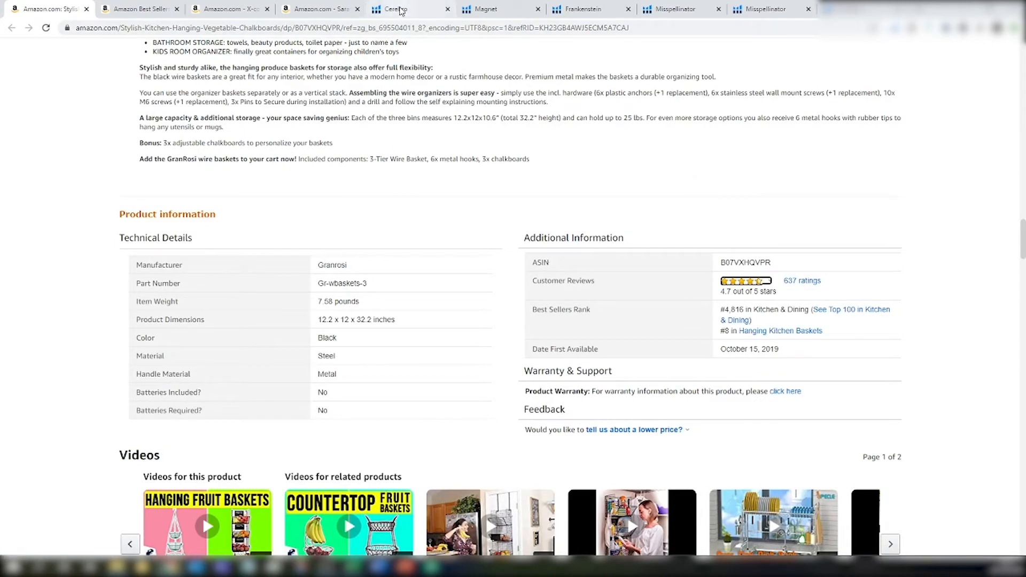
# Switch to Helium 10 Cerebro and look over the reverse ASIN lookup results for B07VXHQVPR
pyautogui.click(396, 12)
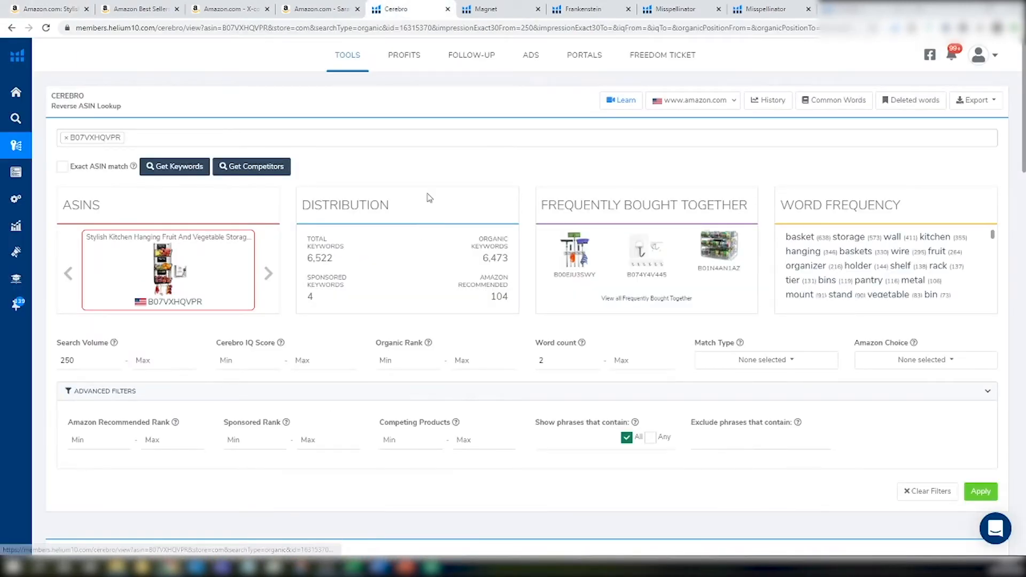
pyautogui.moveTo(73, 149)
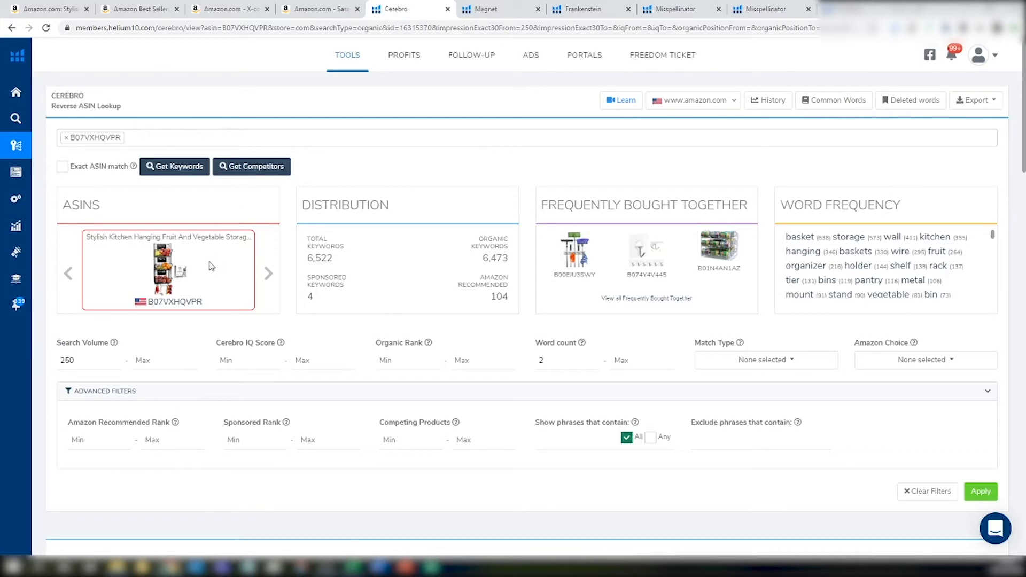
pyautogui.scroll(-7, 450, 362)
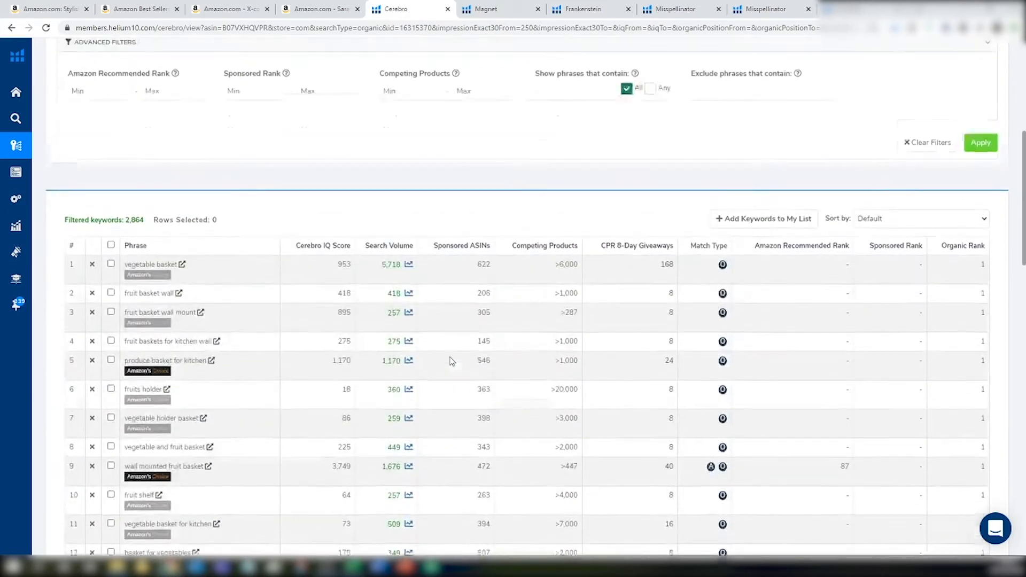
pyautogui.scroll(6, 451, 362)
pyautogui.scroll(1, 451, 362)
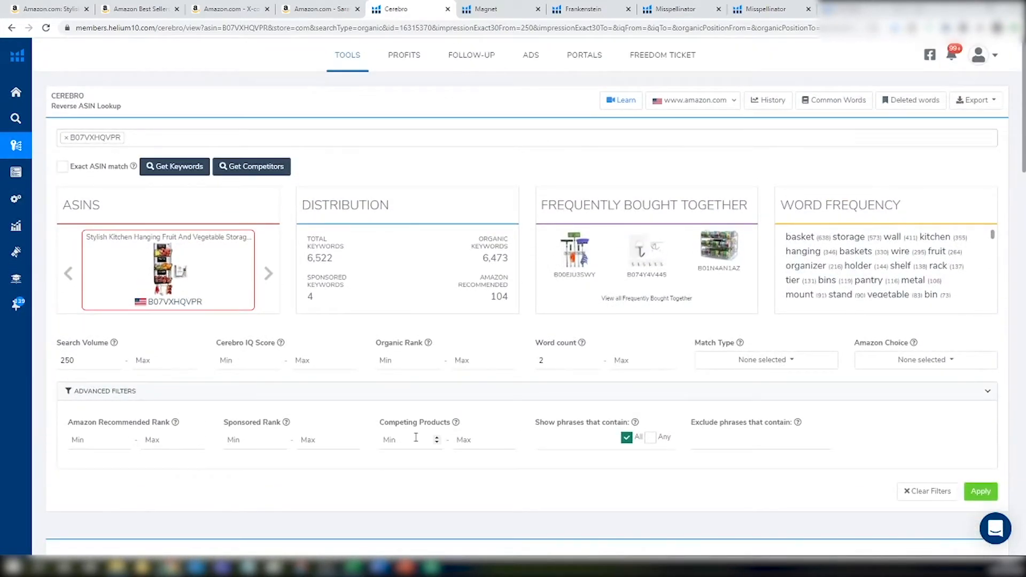
# View the Master Keyword List and Cerebro Competitor 1 sheets in the Excel keyword research workbook, and return to Cerebro
pyautogui.click(352, 568)
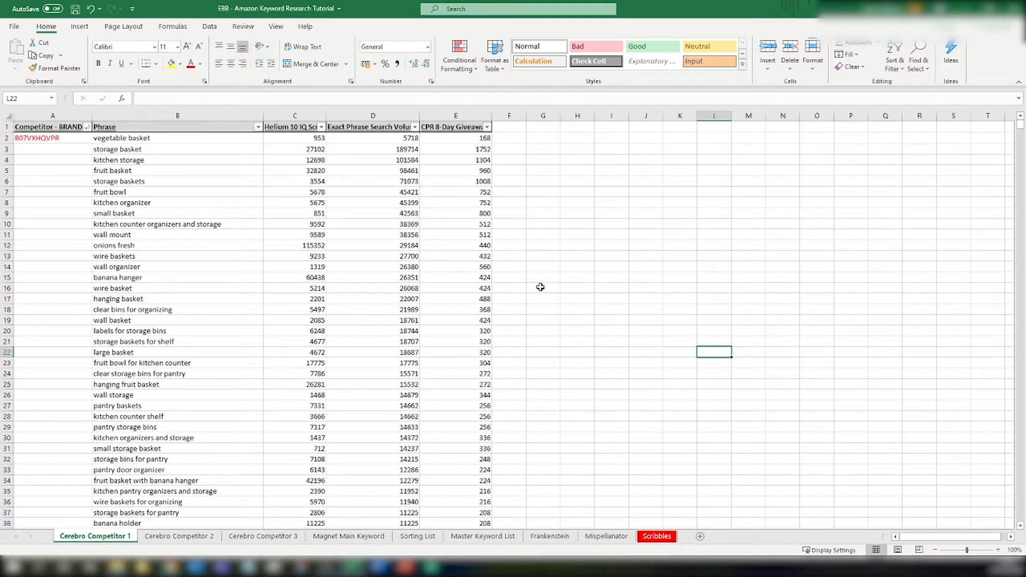
pyautogui.click(482, 536)
pyautogui.click(105, 537)
pyautogui.click(165, 570)
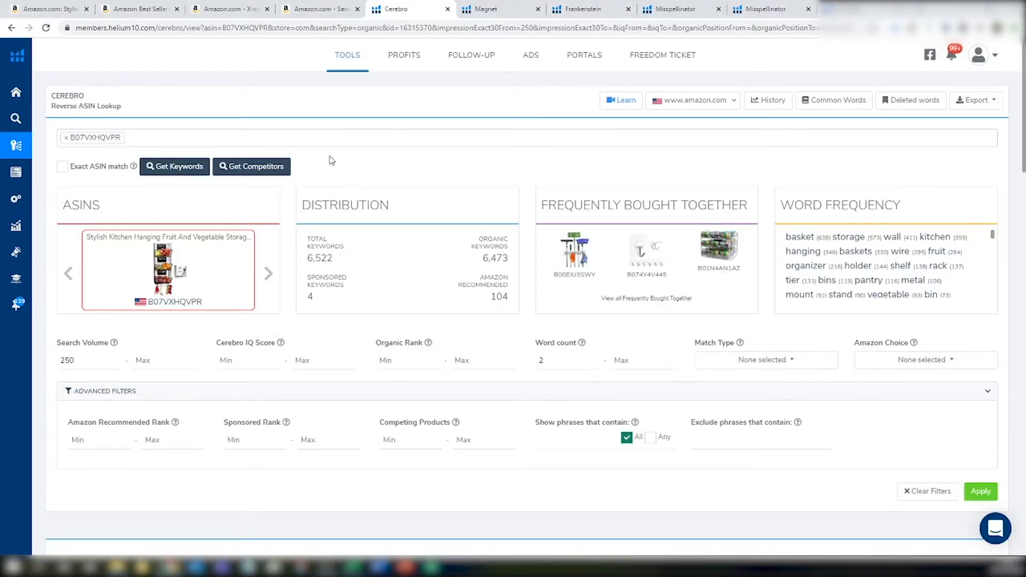
# Examine the Cerebro filters and the filtered keyword table, including search volume, competing products and rank columns
pyautogui.scroll(-5, 268, 406)
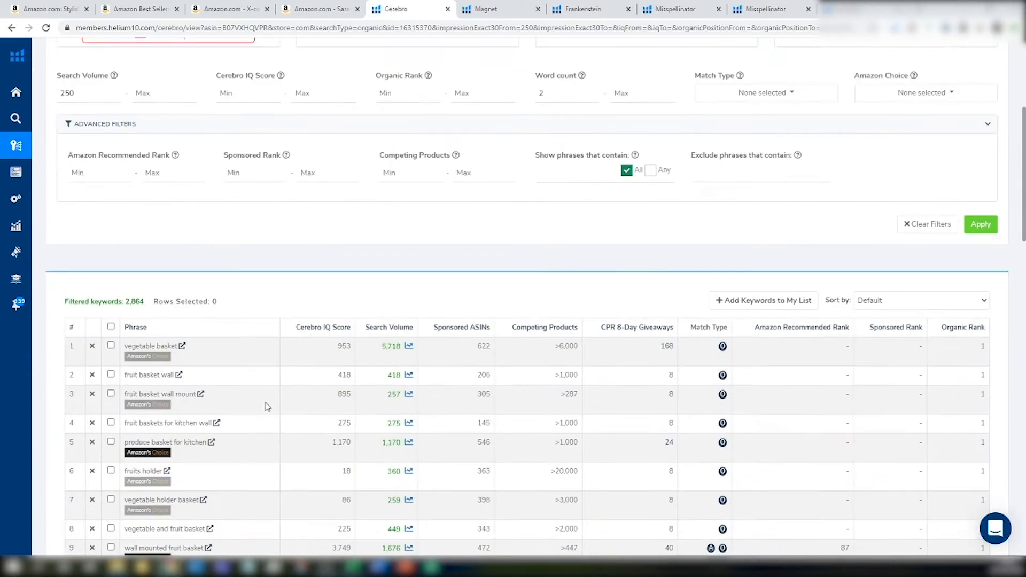
pyautogui.scroll(-7, 267, 406)
pyautogui.scroll(11, 225, 299)
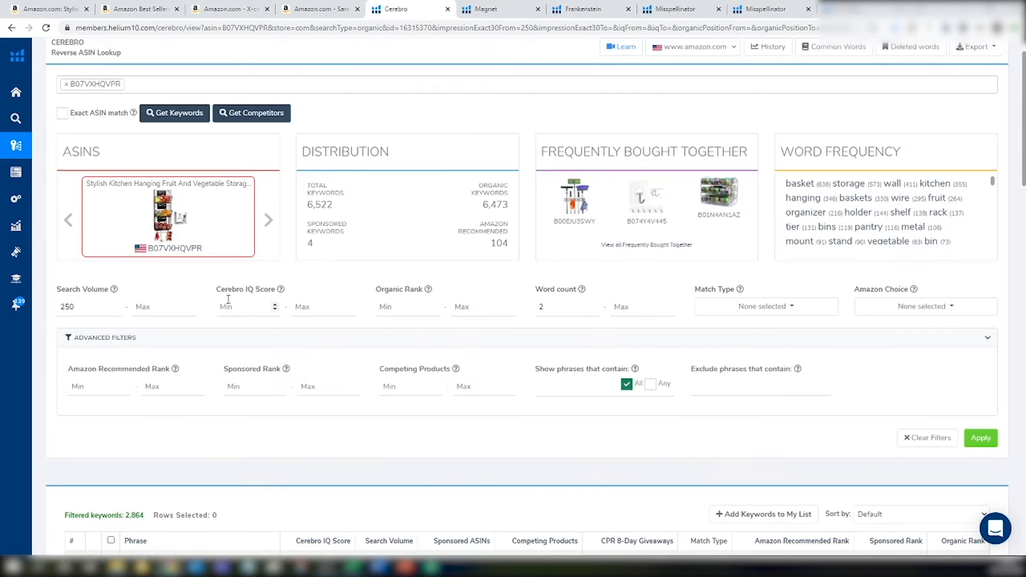
pyautogui.scroll(-6, 593, 312)
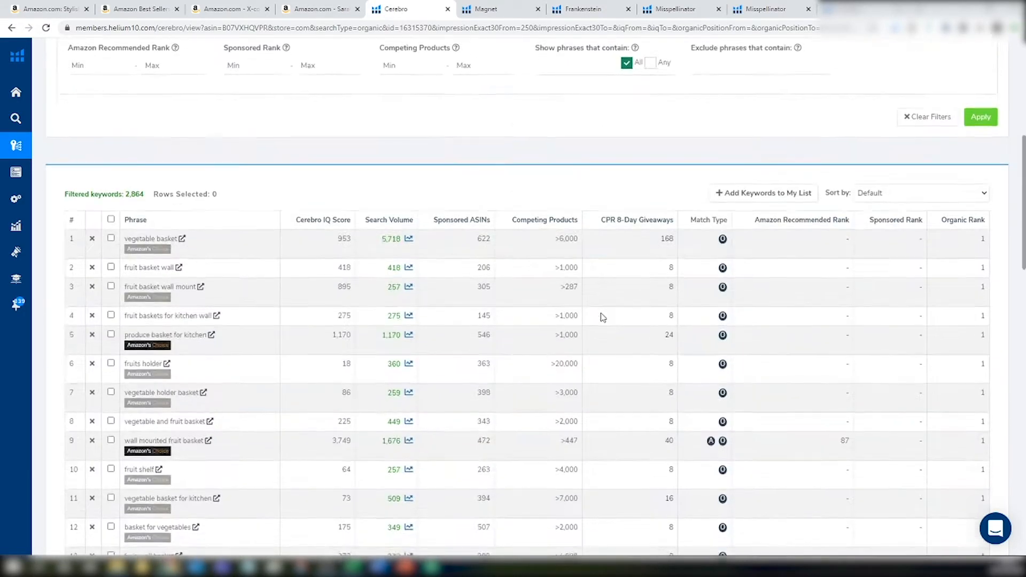
pyautogui.scroll(-4, 614, 307)
pyautogui.scroll(4, 795, 268)
pyautogui.scroll(-3, 880, 251)
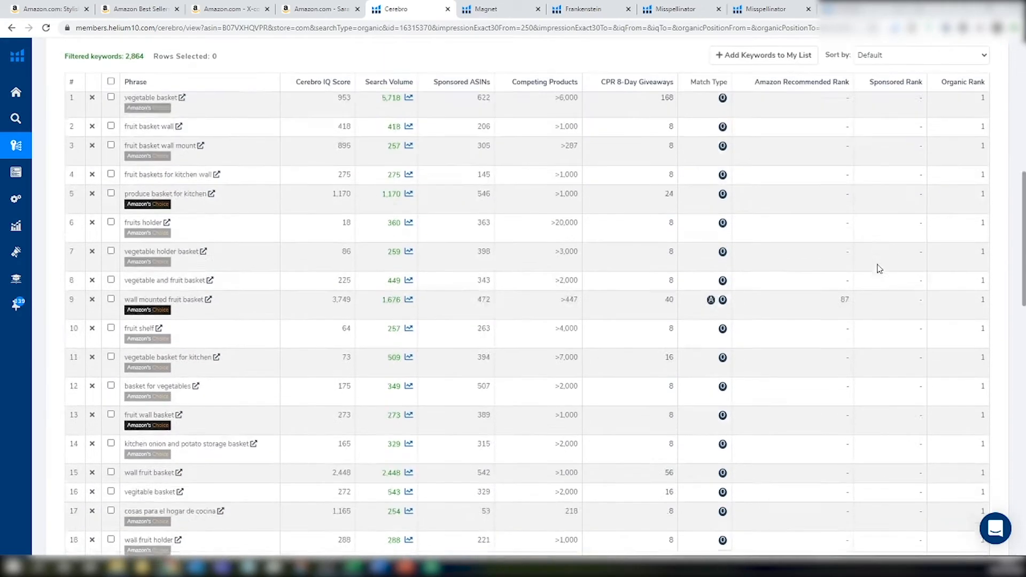
pyautogui.scroll(2, 882, 267)
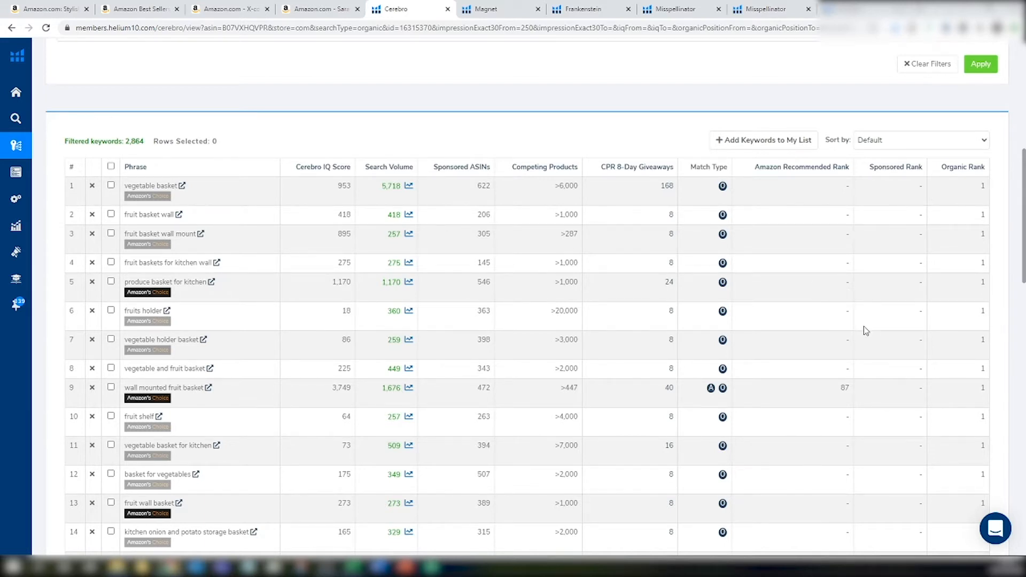
pyautogui.scroll(1, 864, 328)
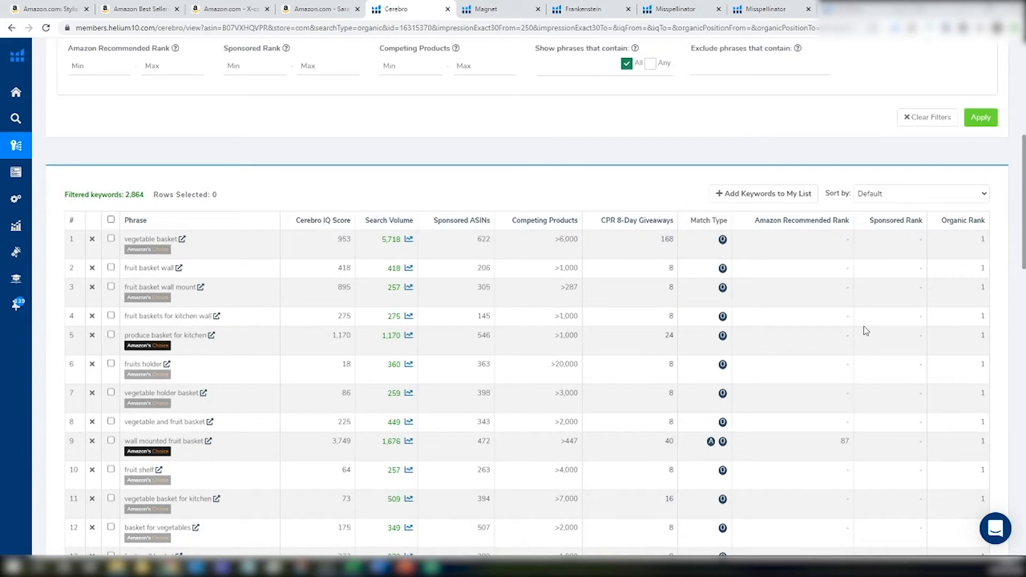
pyautogui.scroll(5, 863, 326)
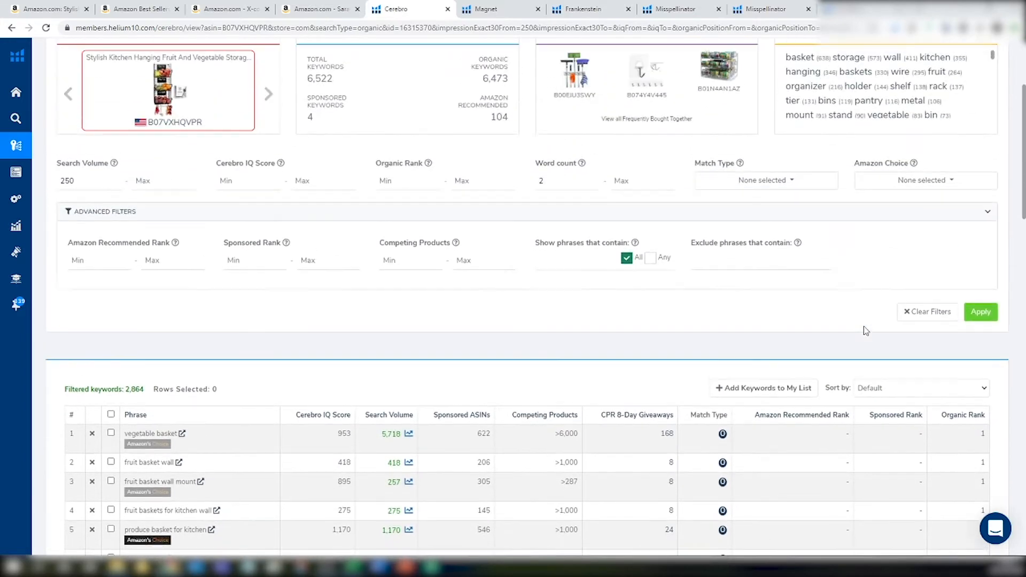
pyautogui.scroll(2, 733, 412)
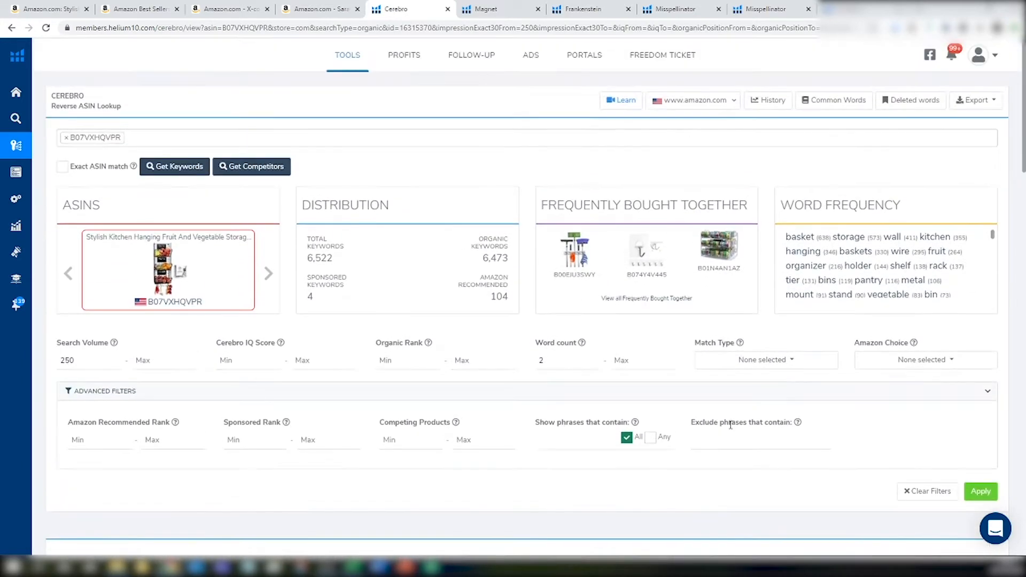
# Check Cerebro's keyword export options, and view the exported data in the Cerebro example workbook in Excel
pyautogui.click(985, 103)
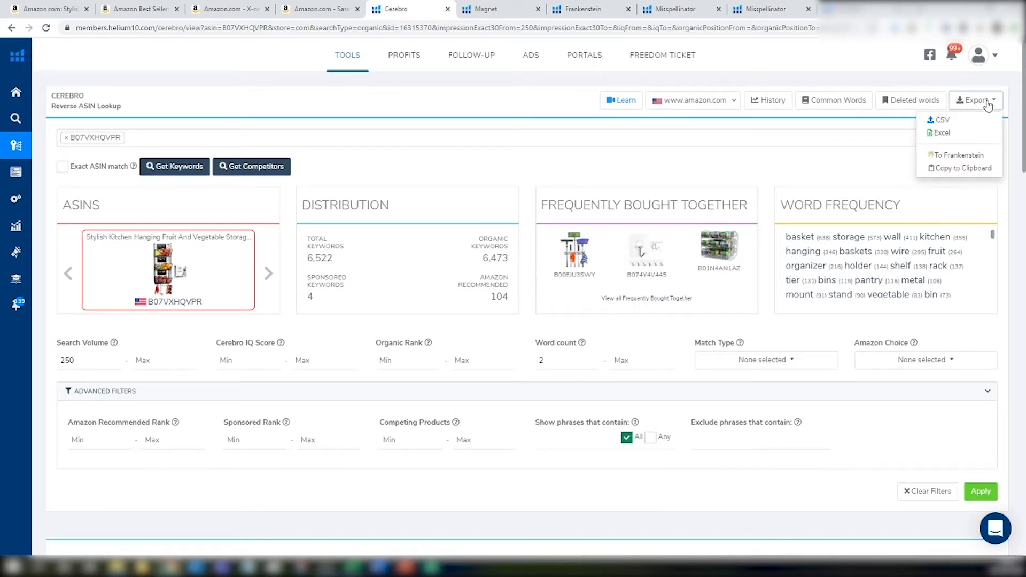
pyautogui.click(691, 172)
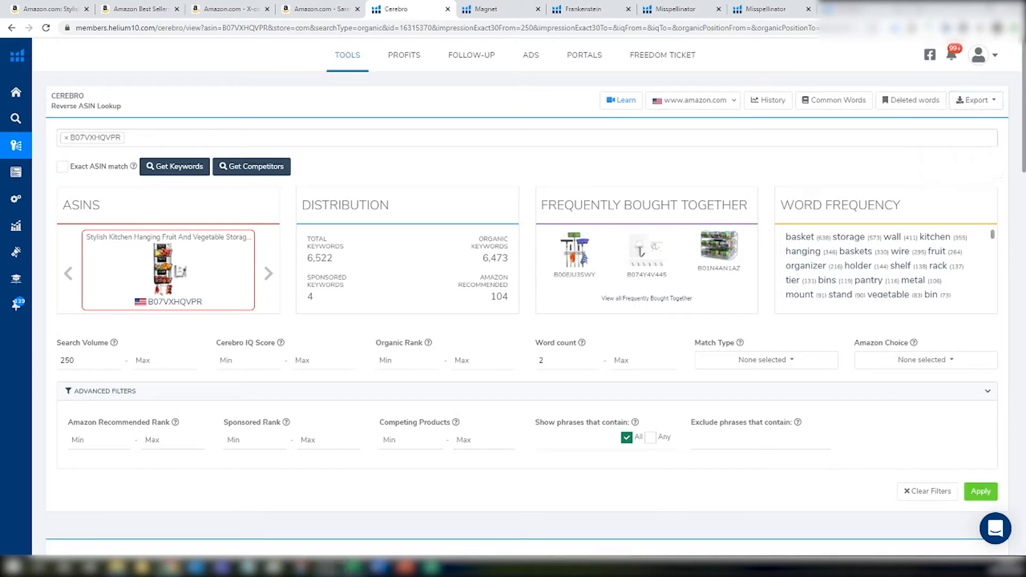
pyautogui.moveTo(353, 566)
pyautogui.click(353, 521)
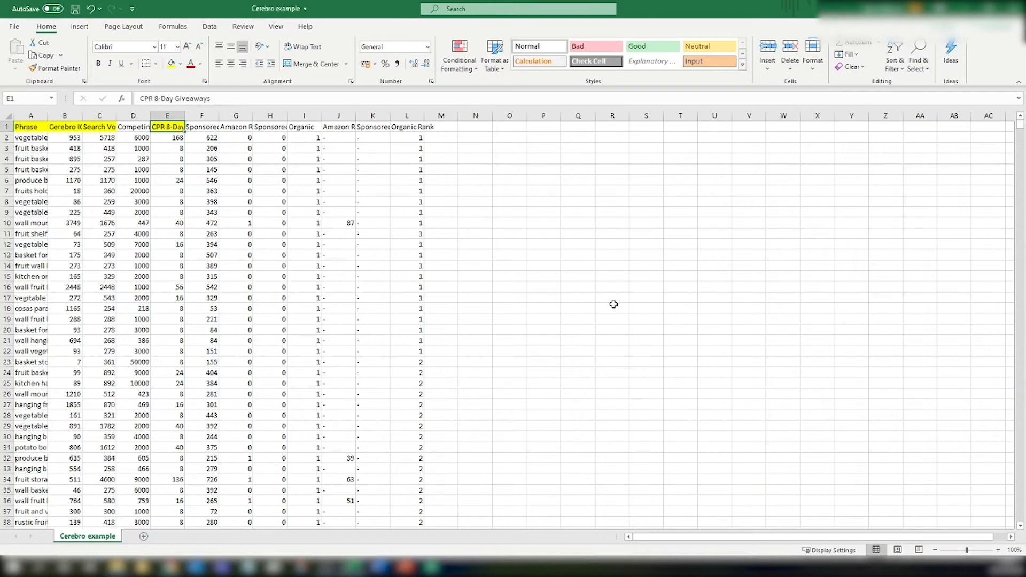
pyautogui.click(545, 224)
pyautogui.click(638, 256)
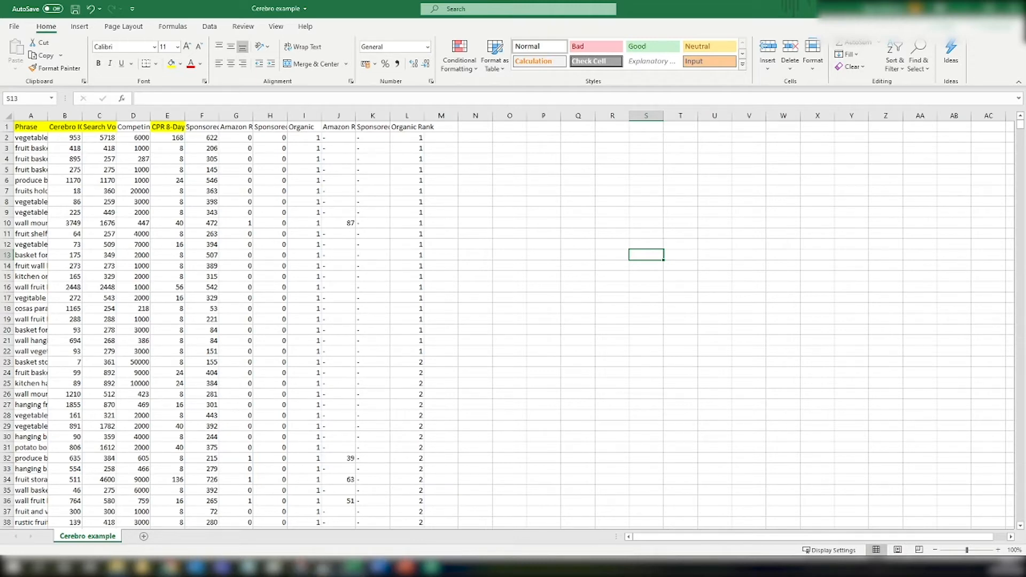
# View the Cerebro Competitor 1 sheet in the keyword research workbook, and return to the Granrosi basket listing's main details in the browser
pyautogui.click(353, 565)
pyautogui.click(236, 521)
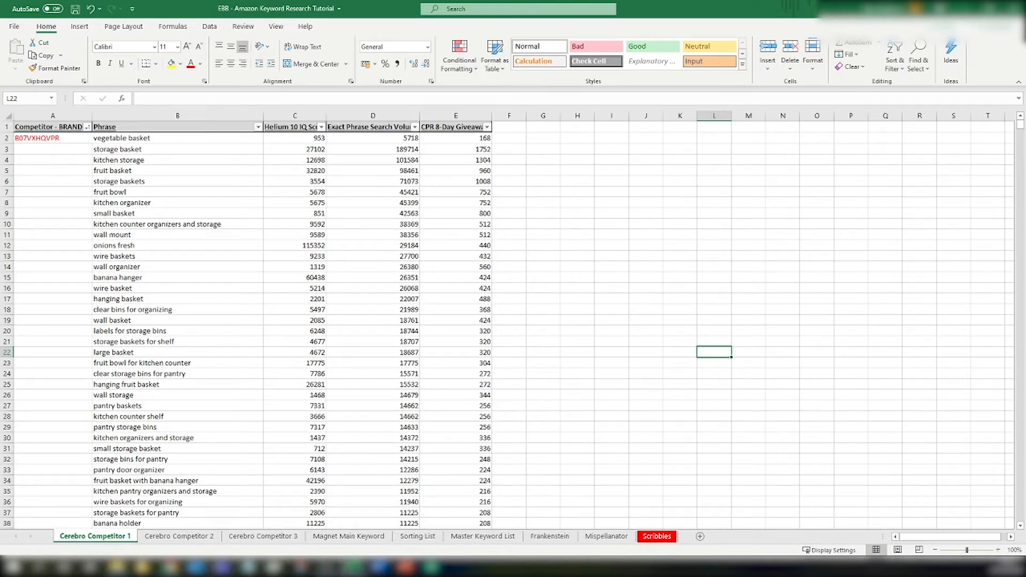
pyautogui.click(171, 568)
pyautogui.click(53, 7)
pyautogui.scroll(20, 255, 246)
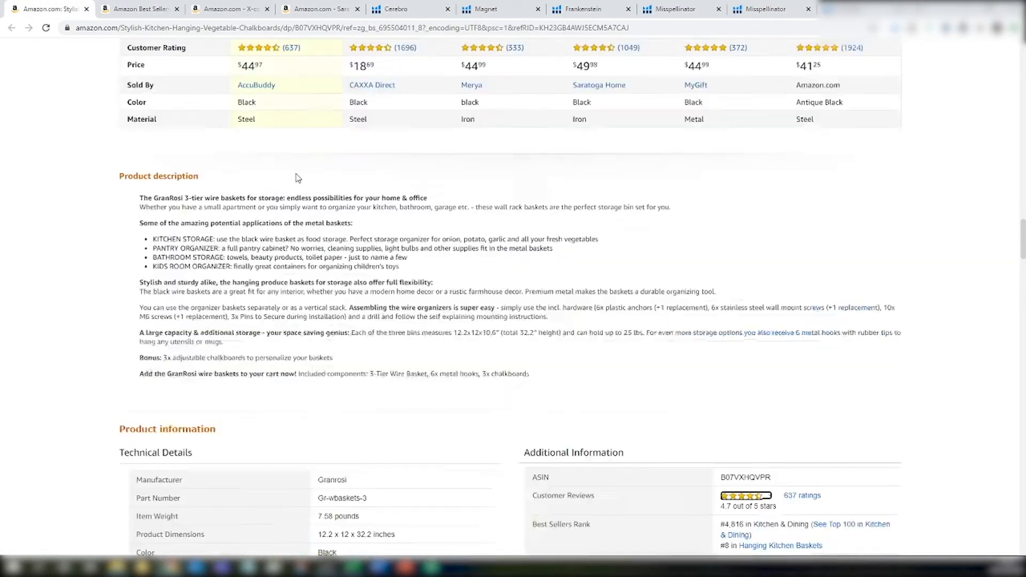
pyautogui.scroll(8, 392, 151)
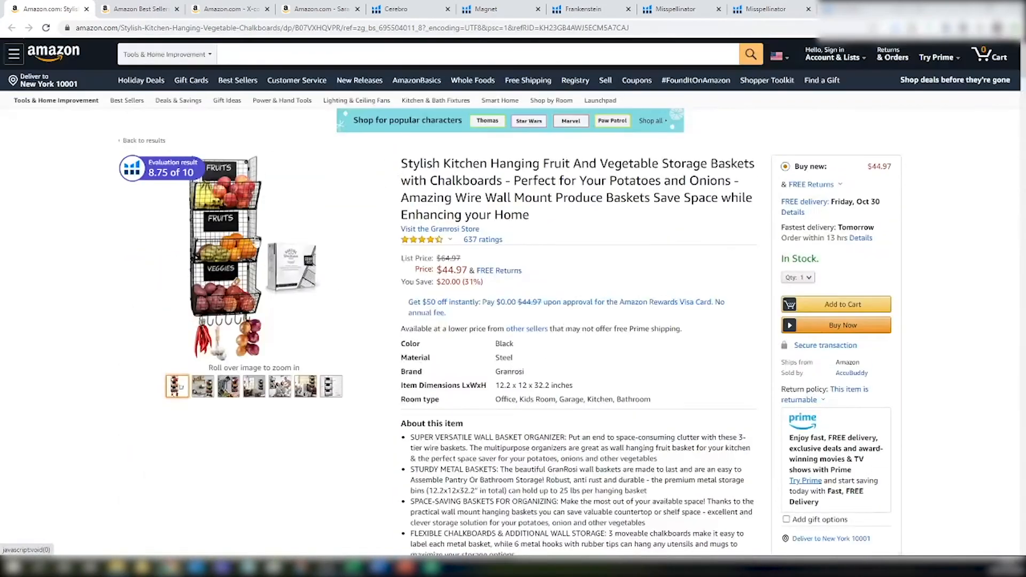
pyautogui.moveTo(230, 235)
# Browse the Best Sellers in Hanging Kitchen Baskets for competing wall-mounted baskets, down to the items ranked around 30
pyautogui.click(136, 9)
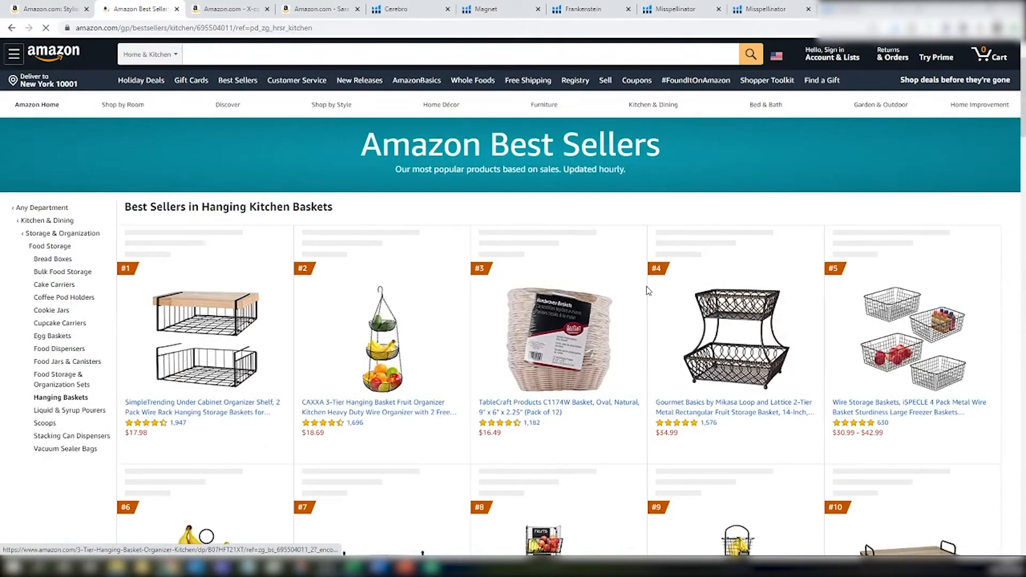
pyautogui.click(624, 293)
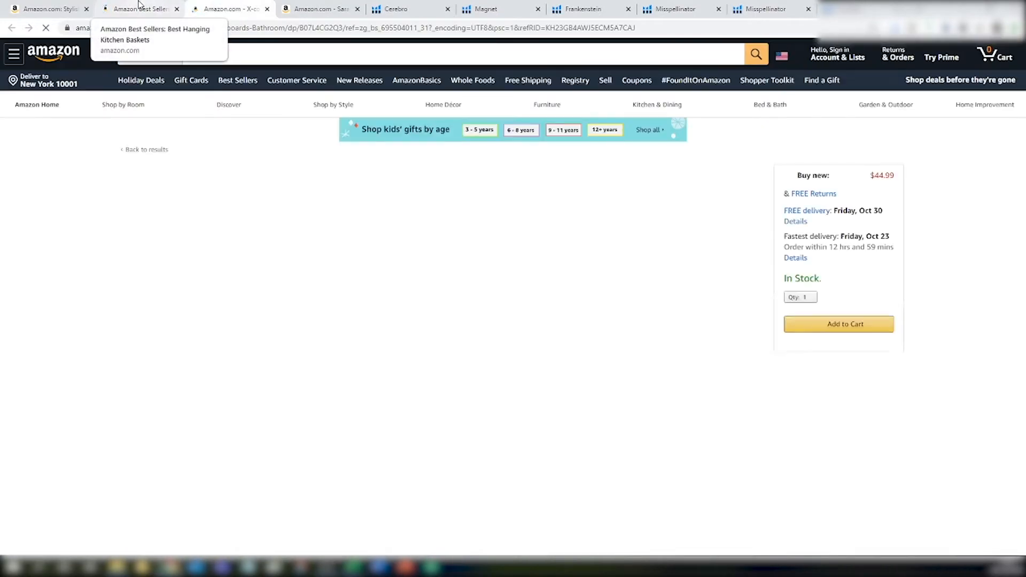
pyautogui.click(137, 9)
pyautogui.scroll(-7, 386, 270)
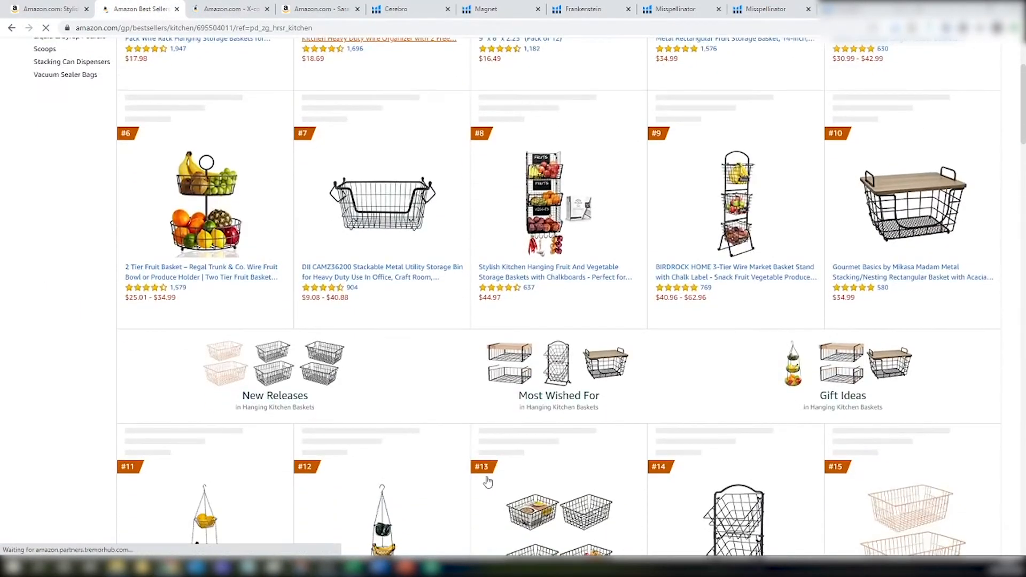
pyautogui.scroll(-13, 546, 209)
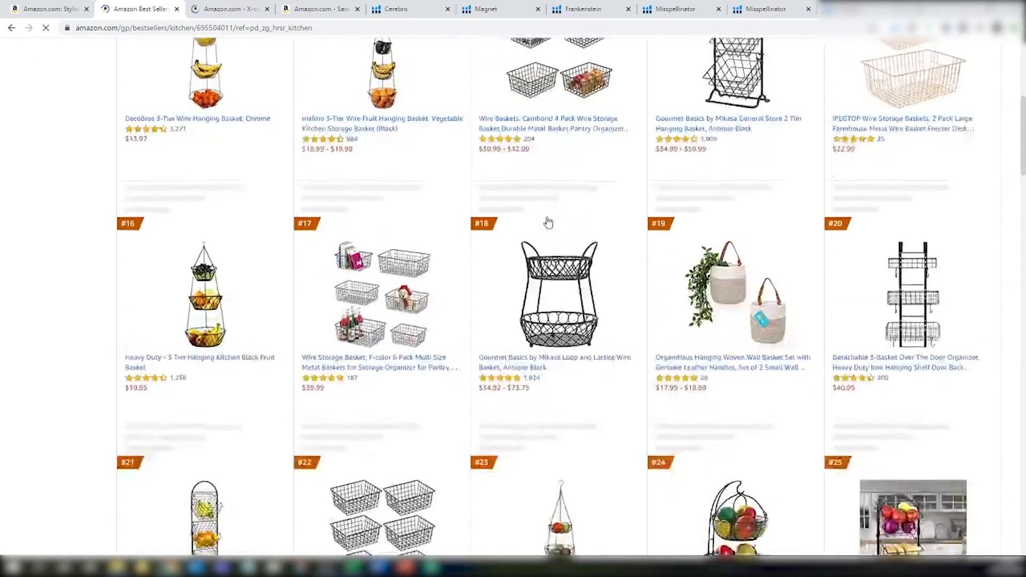
pyautogui.scroll(-8, 548, 222)
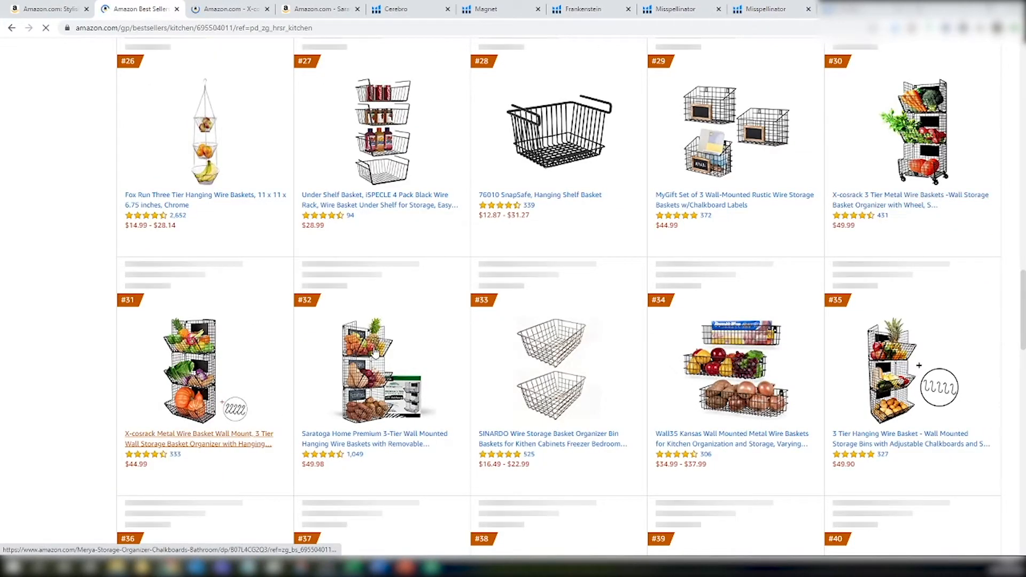
pyautogui.scroll(6, 523, 182)
# Locate the ASIN in the product information of the X-cosrack wire basket listing, and return to the Cerebro lookup
pyautogui.click(245, 8)
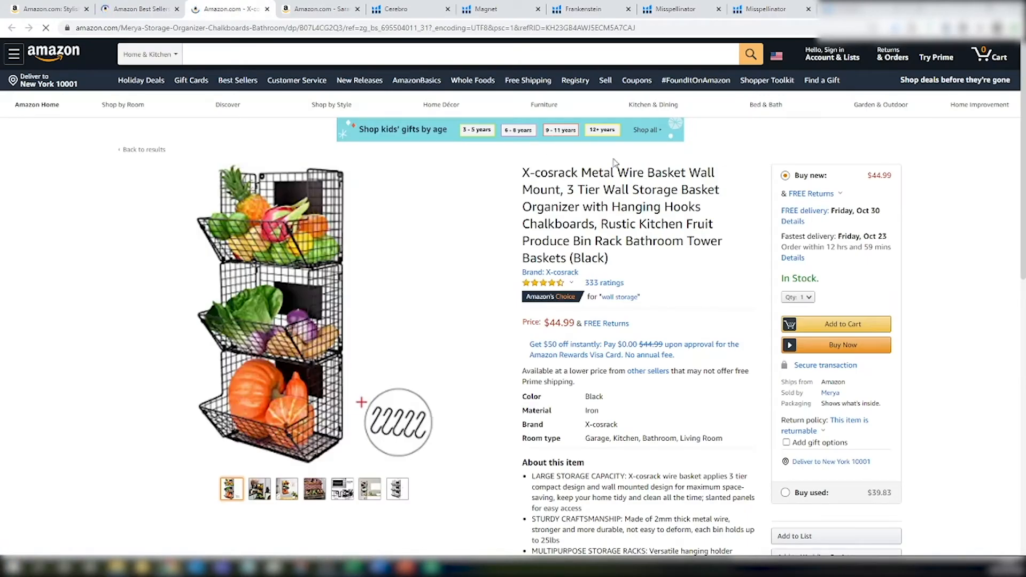
pyautogui.scroll(-4, 689, 203)
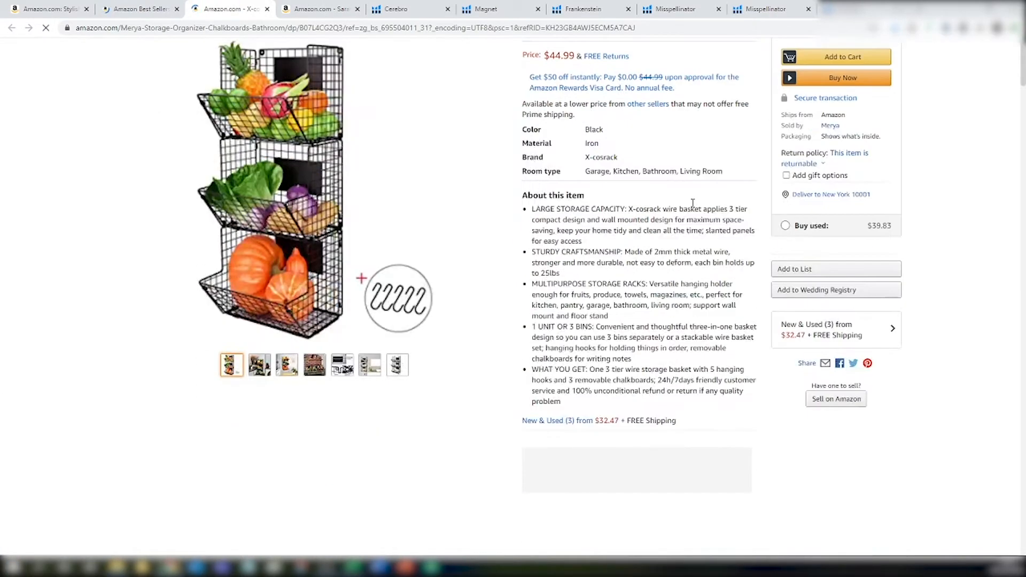
pyautogui.scroll(-20, 689, 202)
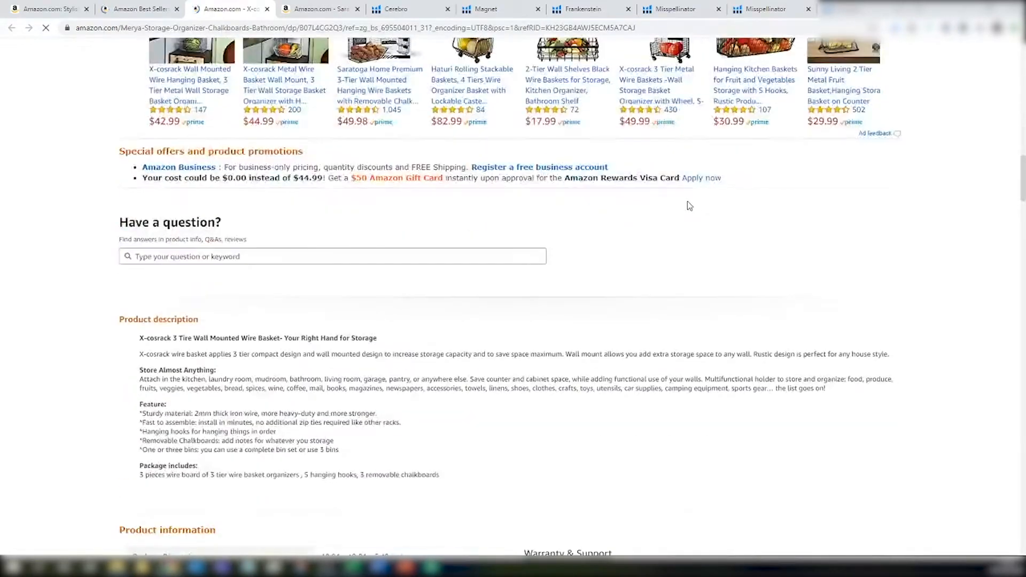
pyautogui.scroll(-2, 690, 206)
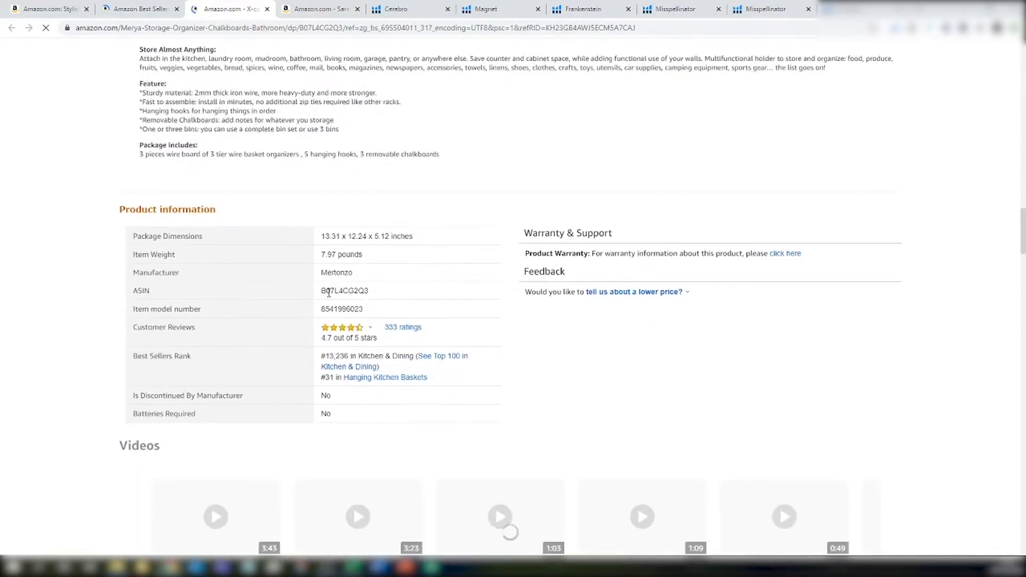
pyautogui.click(398, 9)
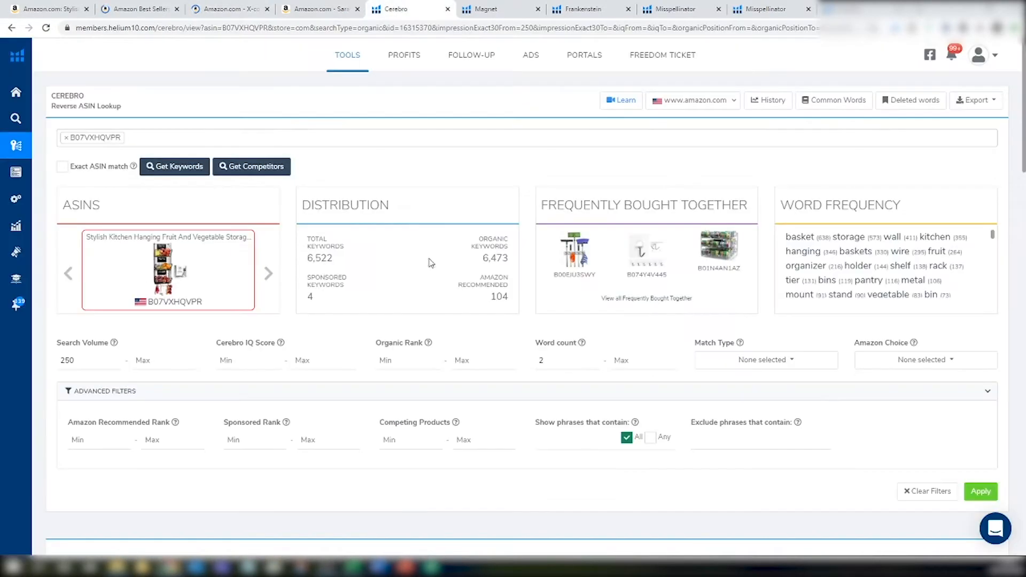
# Switch to the keyword research workbook in Excel and view the Cerebro Competitor 2 and Cerebro Competitor 3 sheets
pyautogui.moveTo(352, 565)
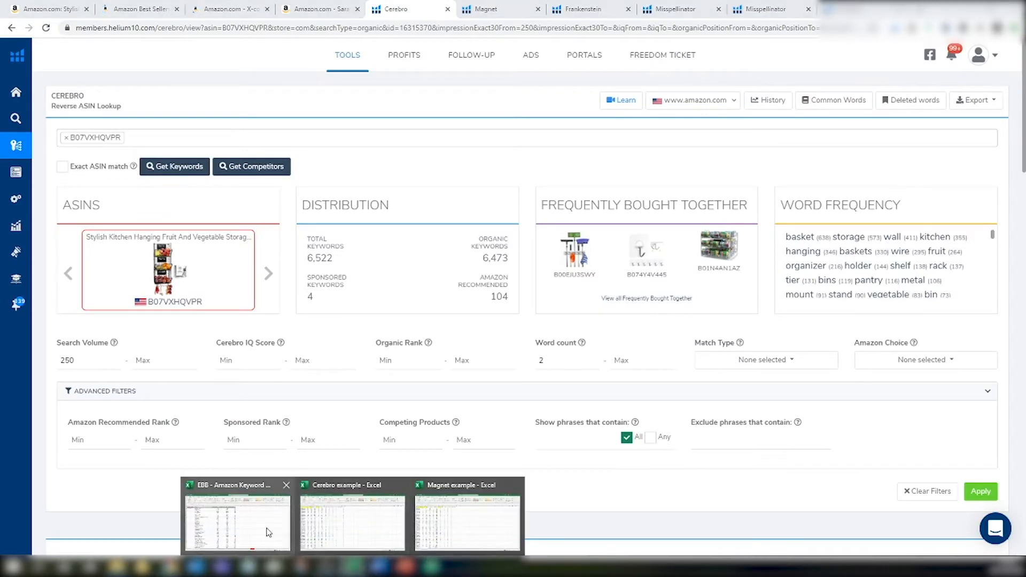
pyautogui.click(345, 530)
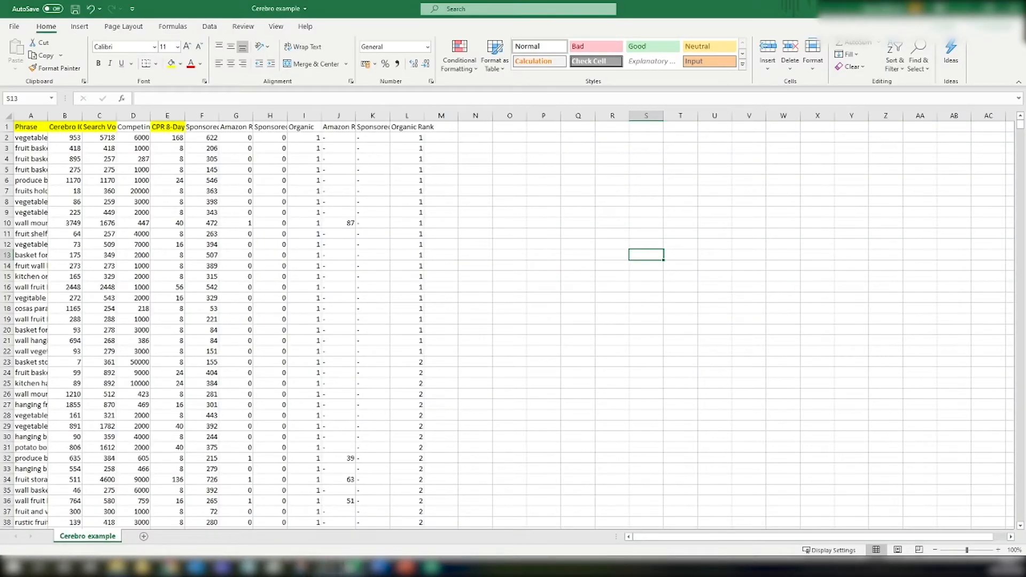
pyautogui.moveTo(349, 566)
pyautogui.click(235, 552)
pyautogui.click(179, 536)
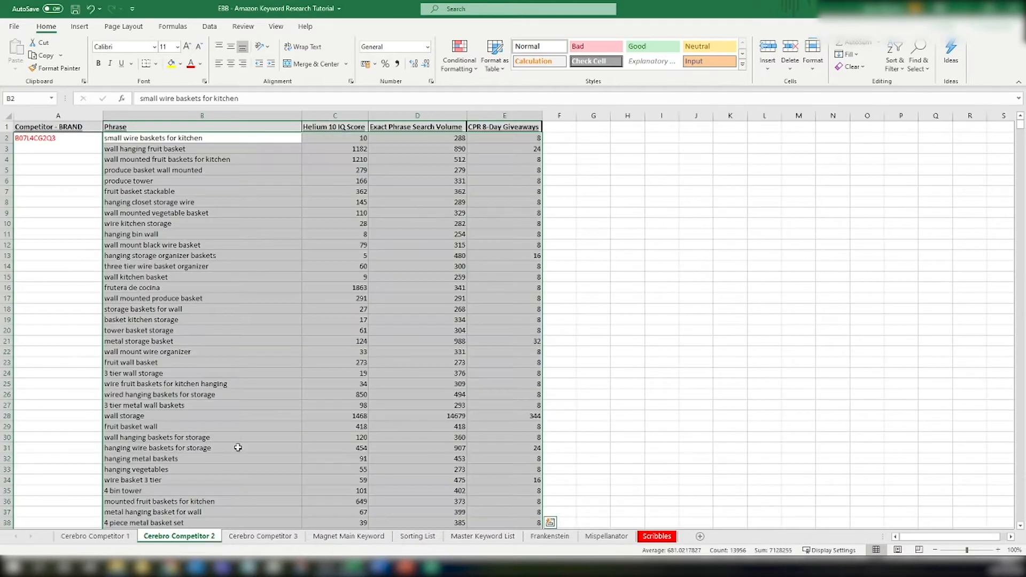
pyautogui.click(337, 234)
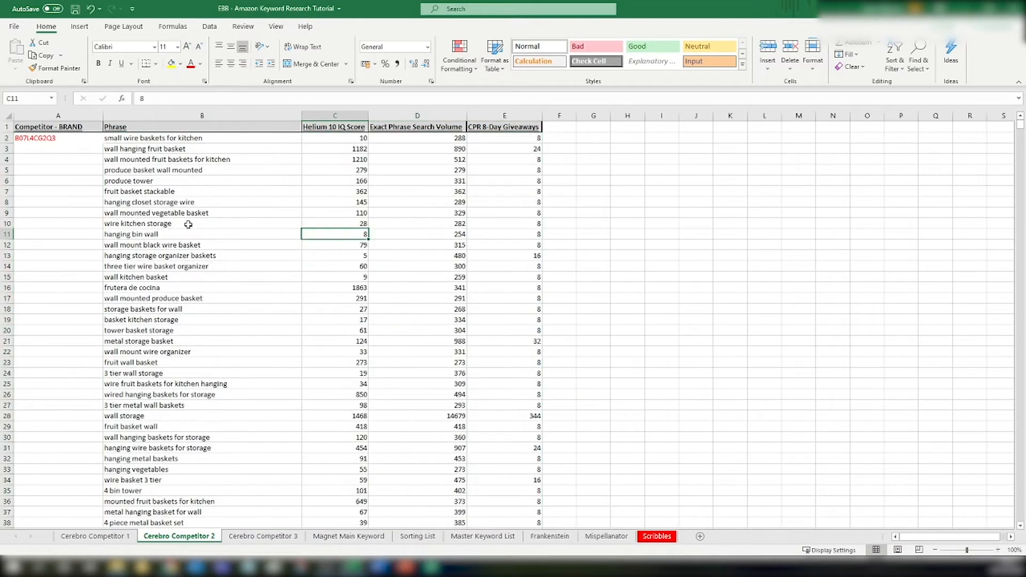
pyautogui.click(67, 137)
pyautogui.click(265, 537)
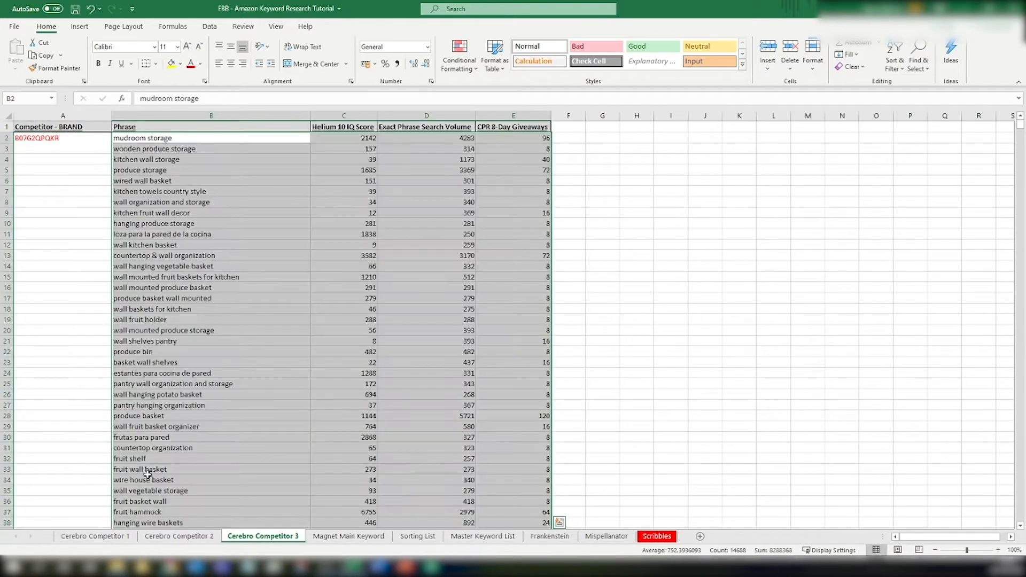
# Look through the Saratoga Home 3-tier wire basket listing in the browser for its product information, and return to the Cerebro lookup
pyautogui.click(177, 566)
pyautogui.click(295, 9)
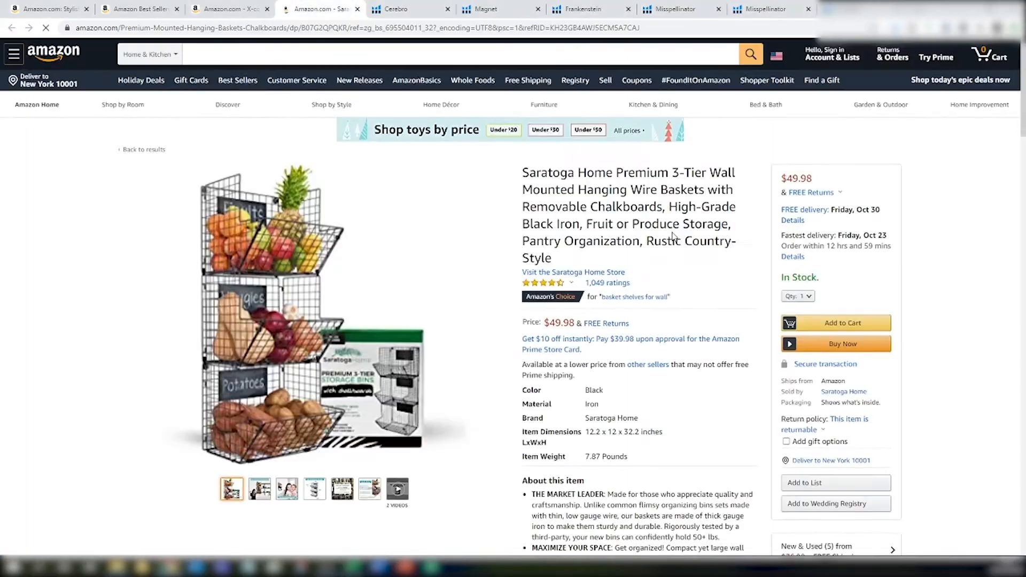
pyautogui.scroll(-10, 513, 320)
pyautogui.click(402, 8)
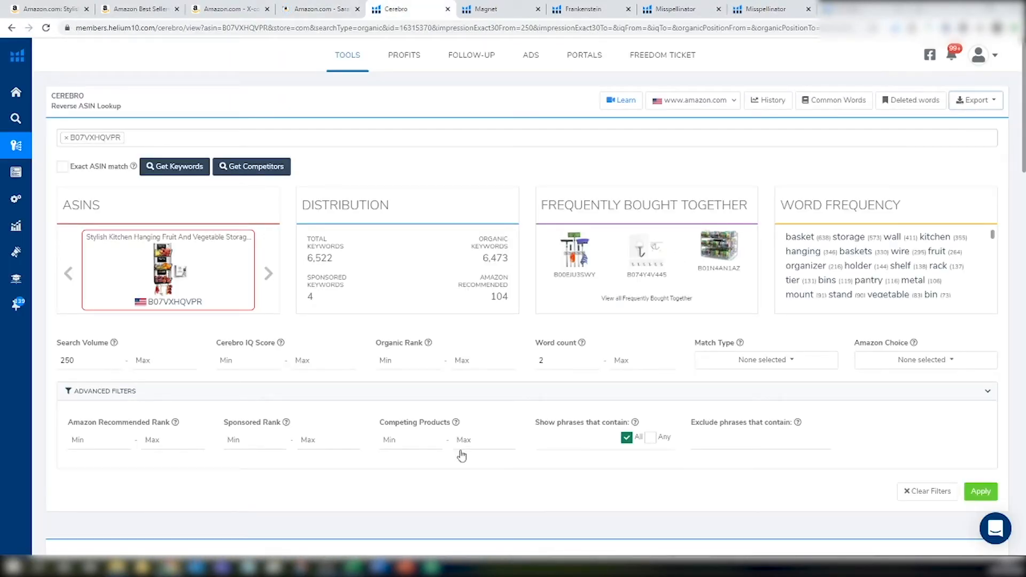
# View the Cerebro example export in Excel, and examine the phrases on the Cerebro Competitor 3 sheet of the keyword research workbook
pyautogui.moveTo(368, 562)
pyautogui.click(347, 521)
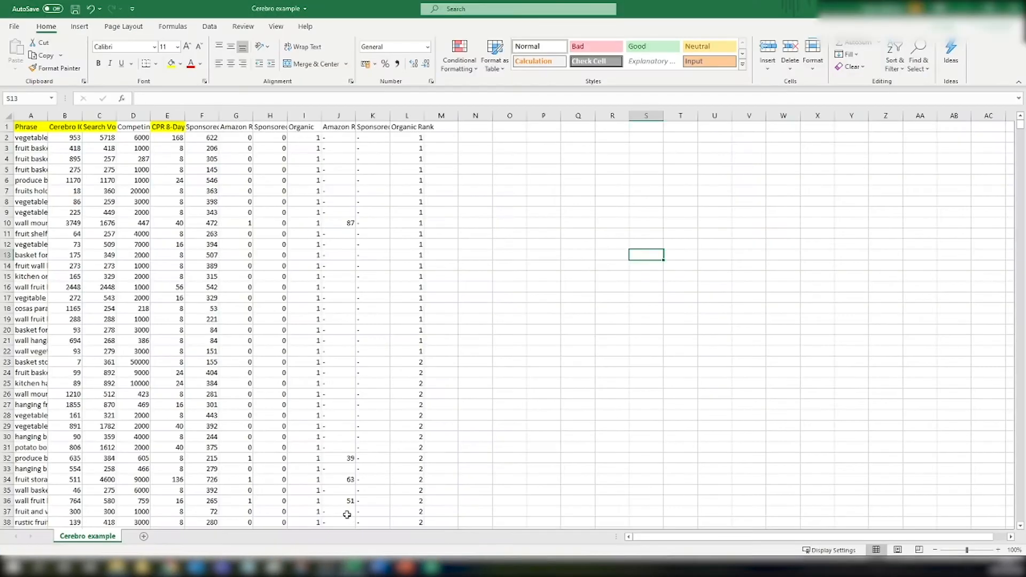
pyautogui.click(251, 533)
pyautogui.click(233, 535)
pyautogui.click(266, 317)
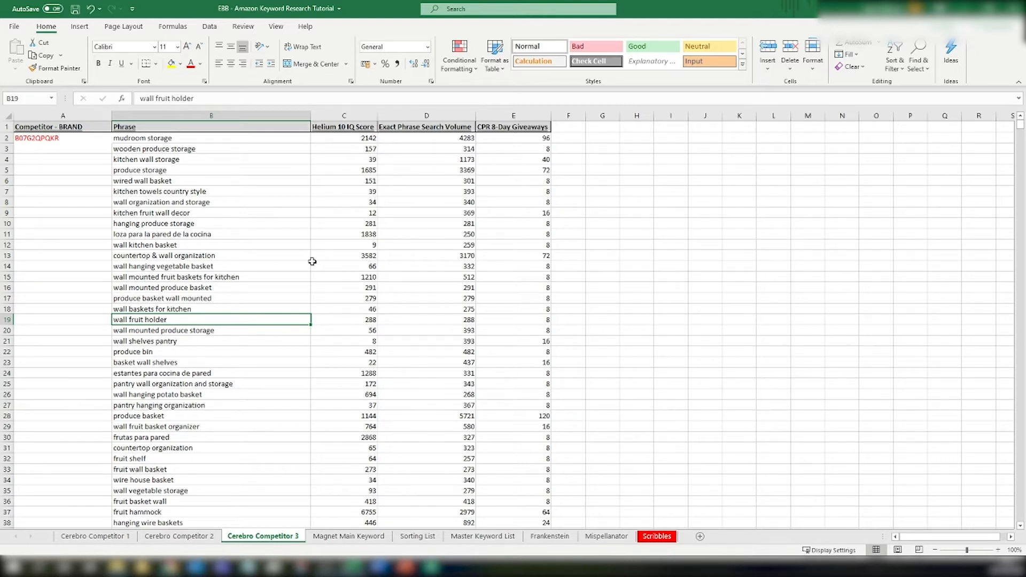
pyautogui.click(231, 243)
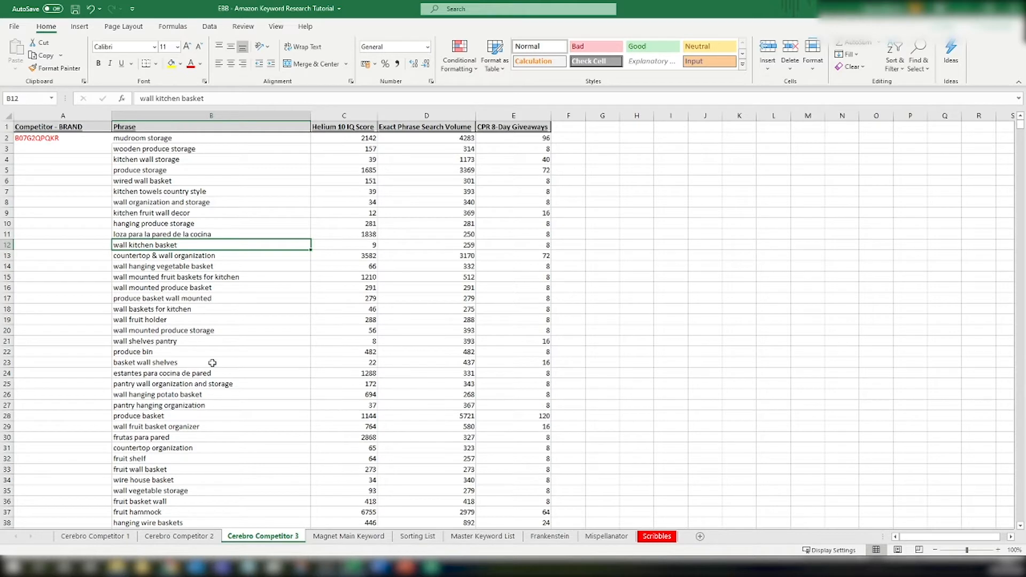
pyautogui.click(601, 288)
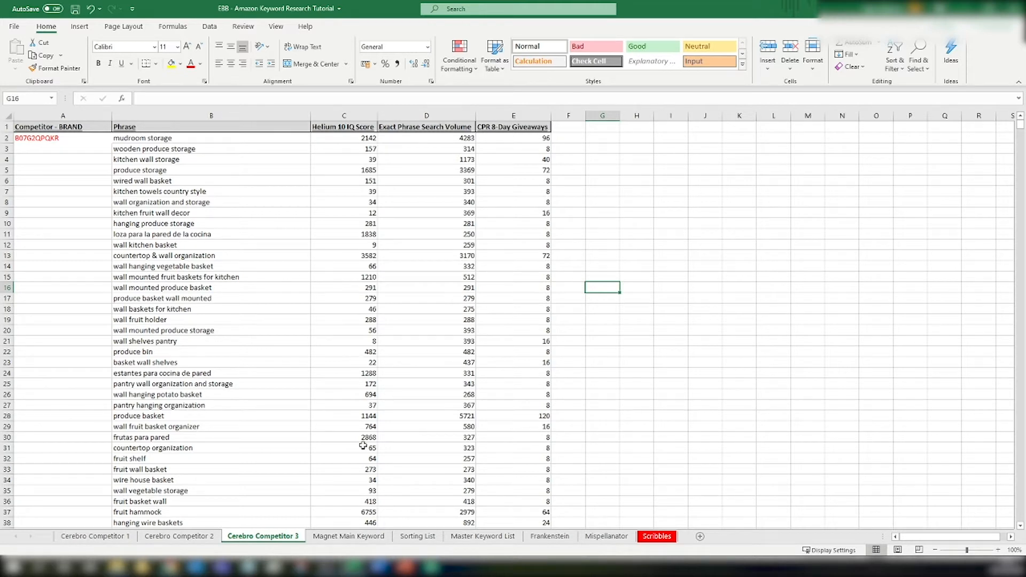
# Switch to Magnet in the browser and examine the keyword results and filters for "hanging fruit basket"
pyautogui.click(169, 571)
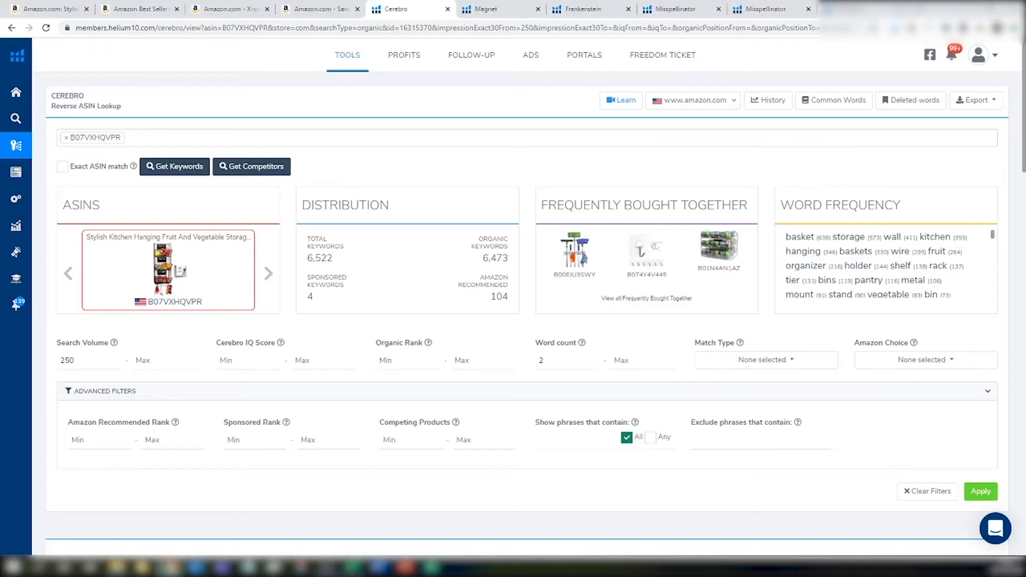
pyautogui.click(524, 9)
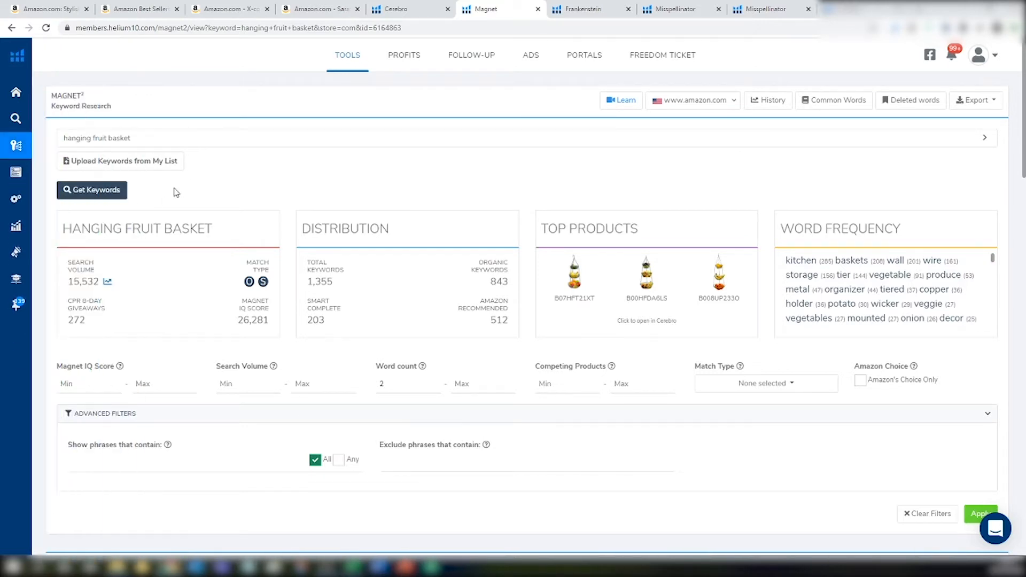
pyautogui.scroll(-7, 610, 174)
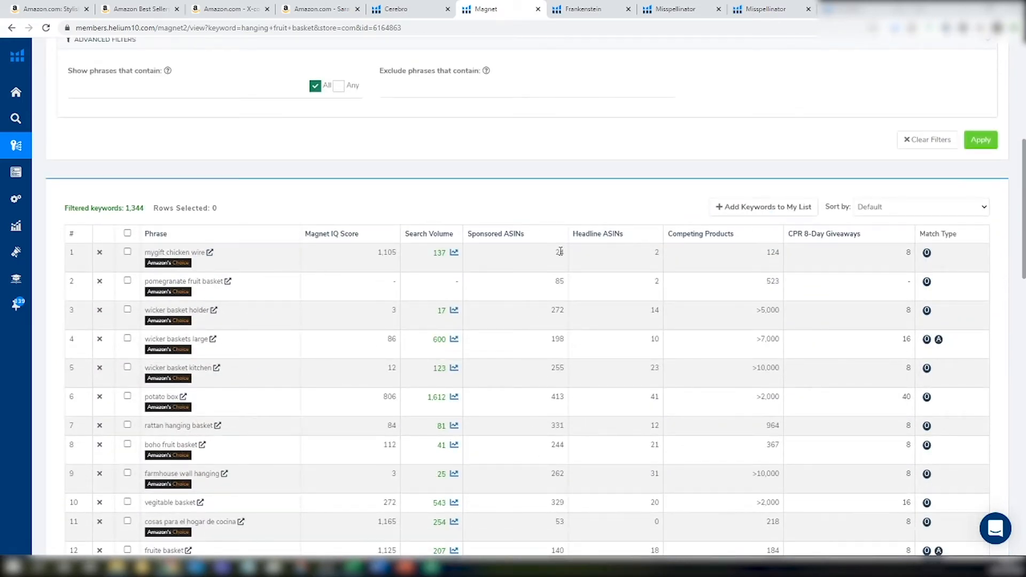
pyautogui.scroll(6, 237, 164)
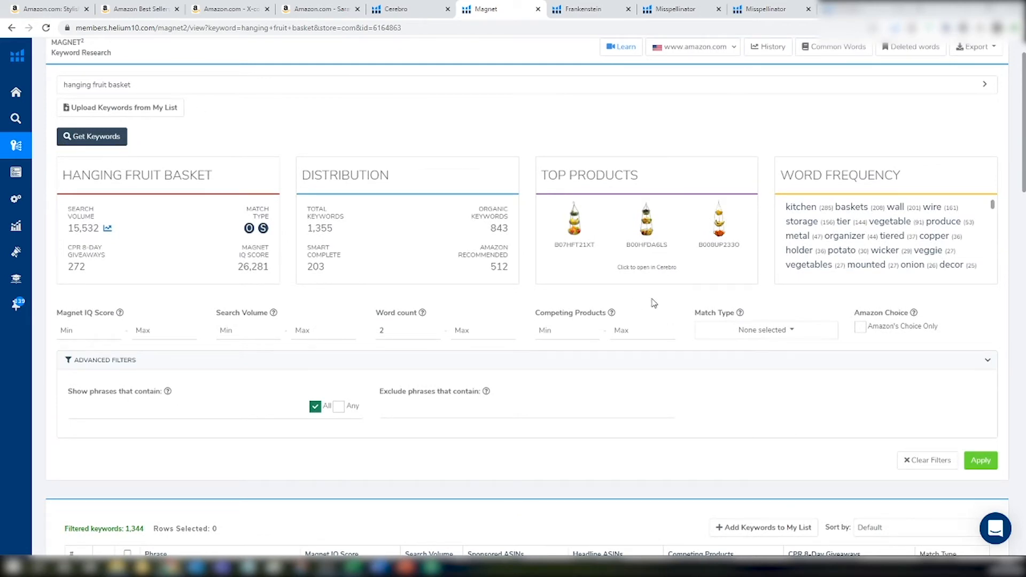
pyautogui.scroll(1, 596, 176)
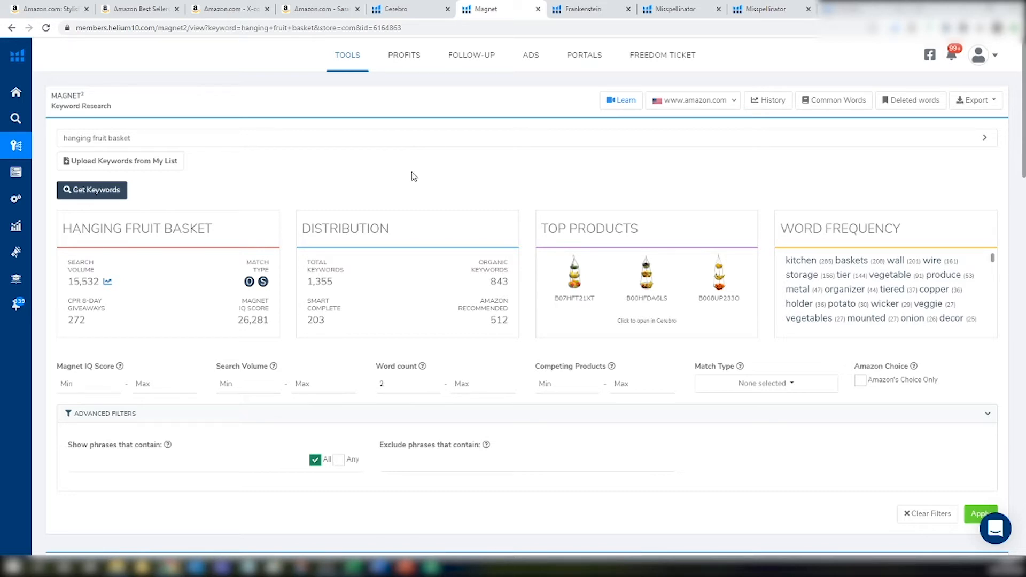
# Switch to the keyword research workbook in Excel and view the Magnet Main Keyword sheet
pyautogui.moveTo(353, 569)
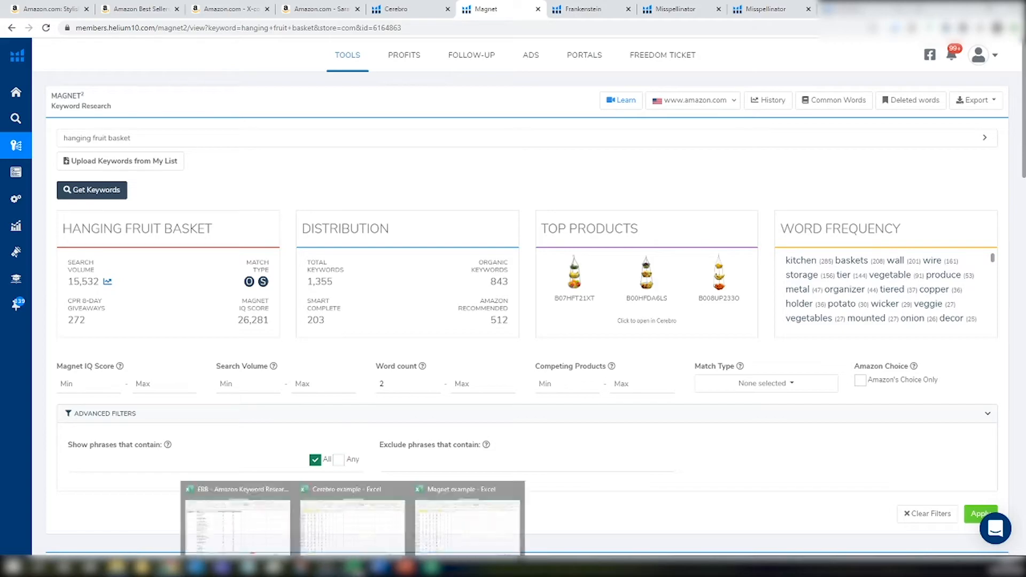
pyautogui.click(241, 515)
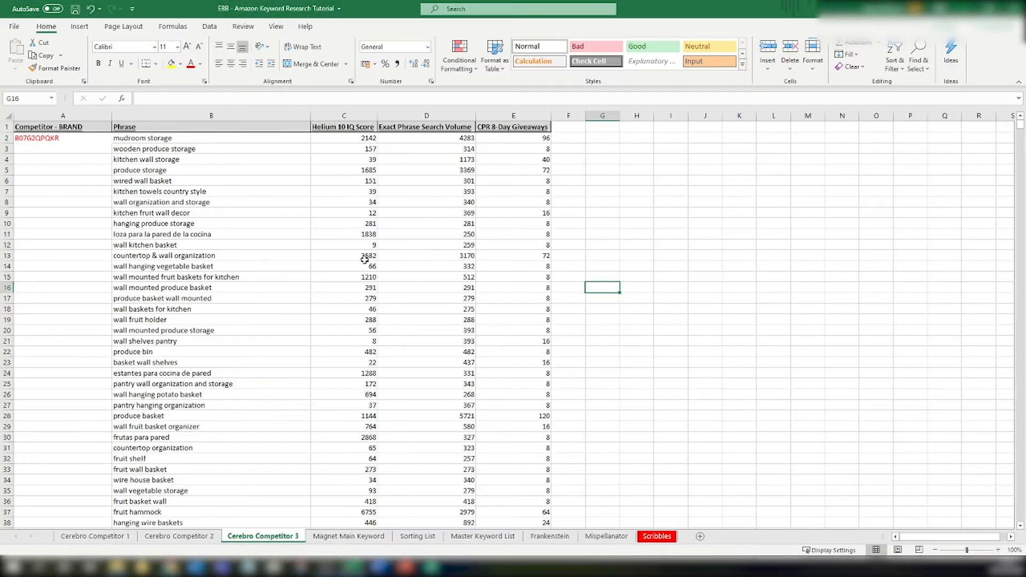
pyautogui.click(348, 536)
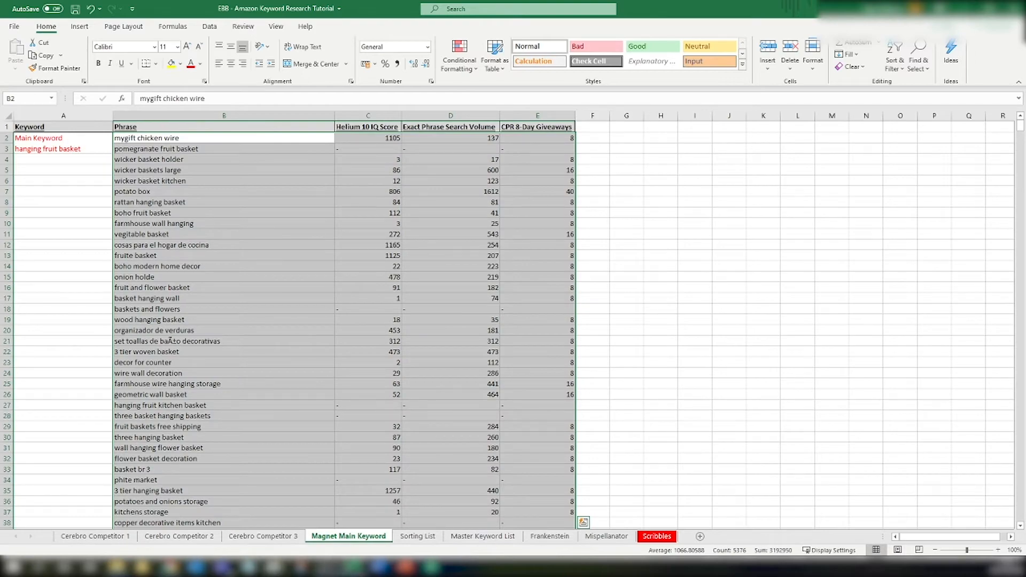
# Check Magnet's keyword export options in the browser, and examine the CPR 8-Day Giveaways column in the Magnet example workbook
pyautogui.click(170, 566)
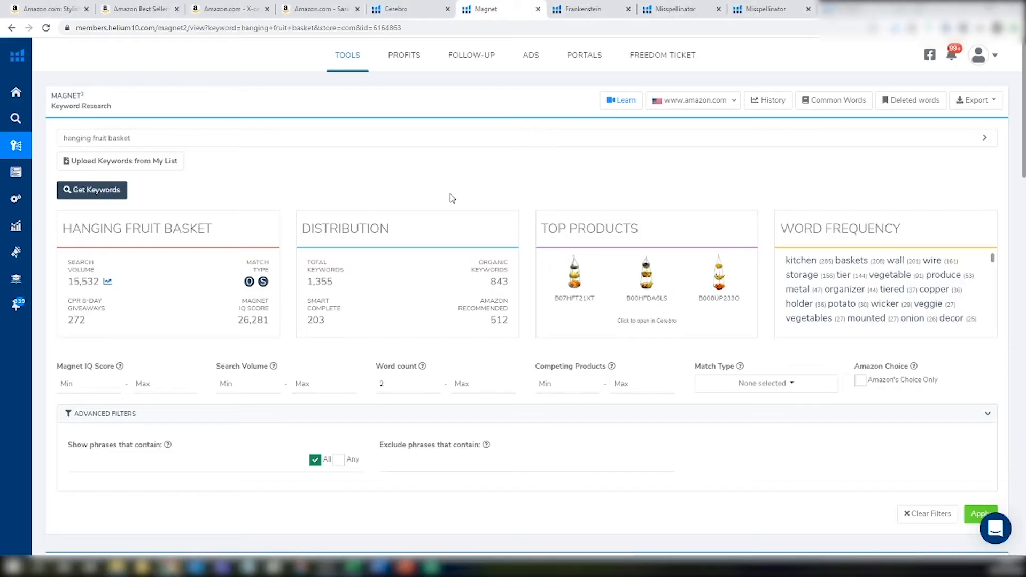
pyautogui.click(971, 100)
pyautogui.click(797, 168)
pyautogui.click(355, 568)
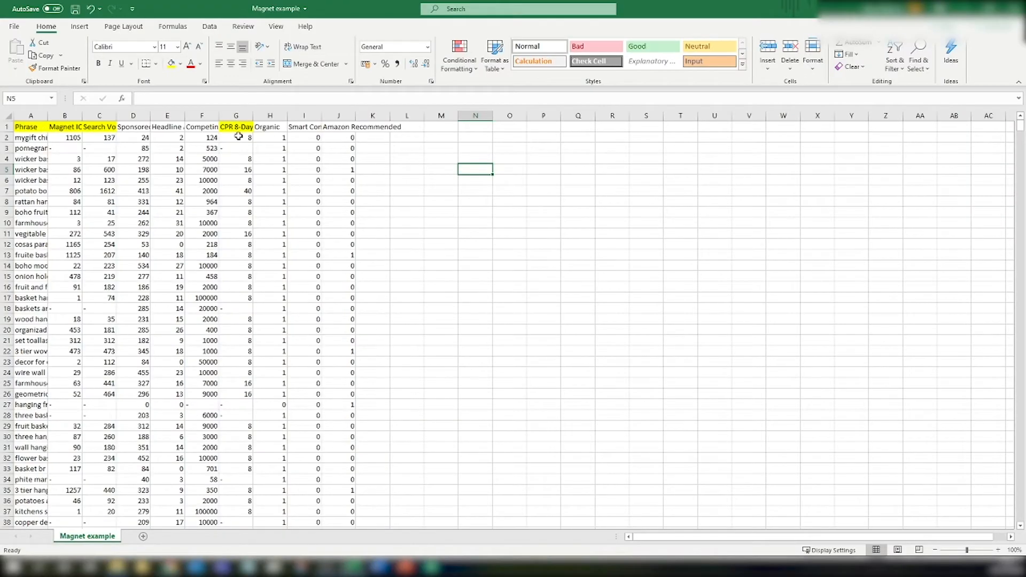
pyautogui.click(238, 116)
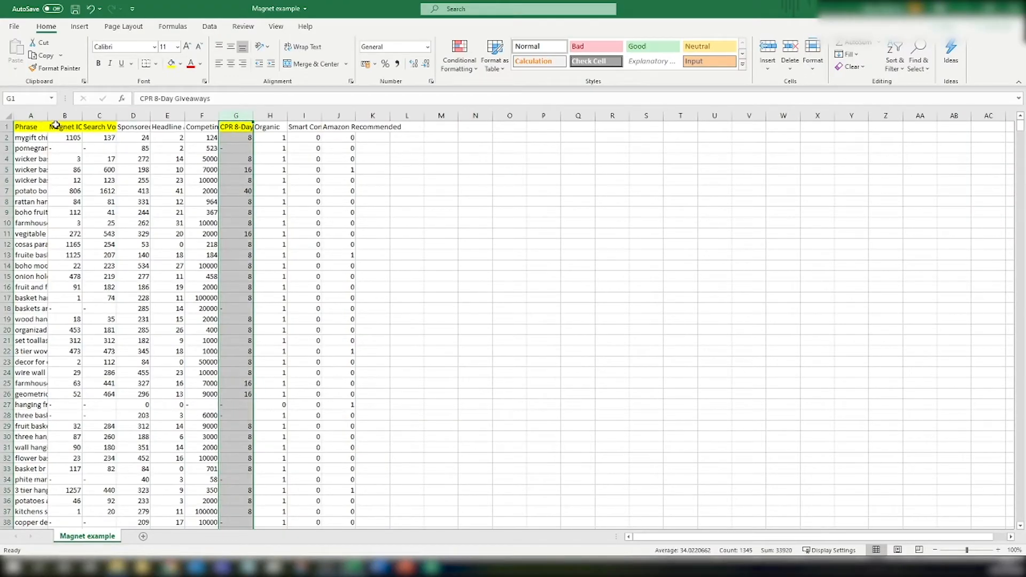
pyautogui.click(241, 127)
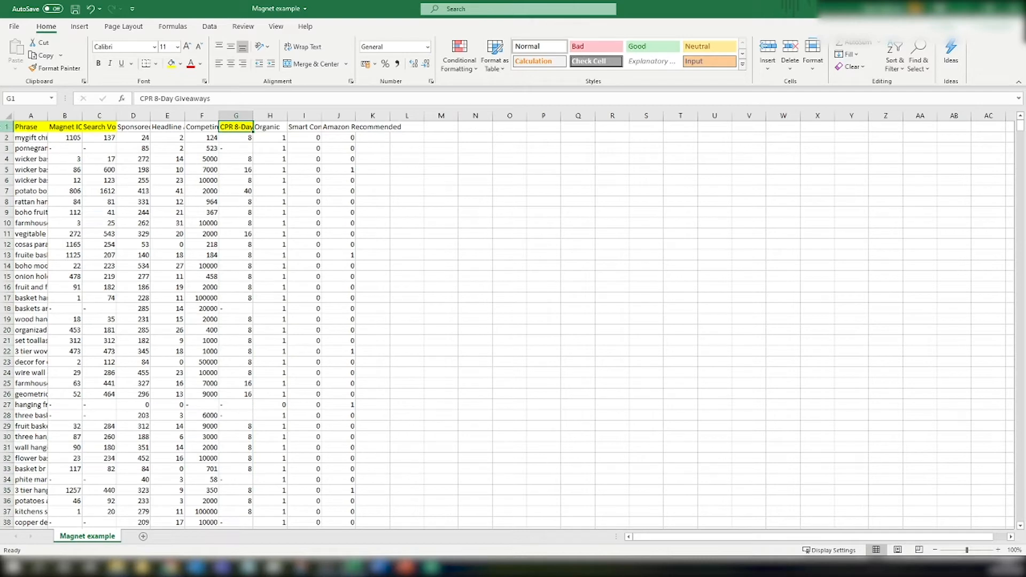
# Return to the keyword research workbook's Magnet Main Keyword sheet, and view the Sorting List sheet with its combining instructions
pyautogui.moveTo(352, 567)
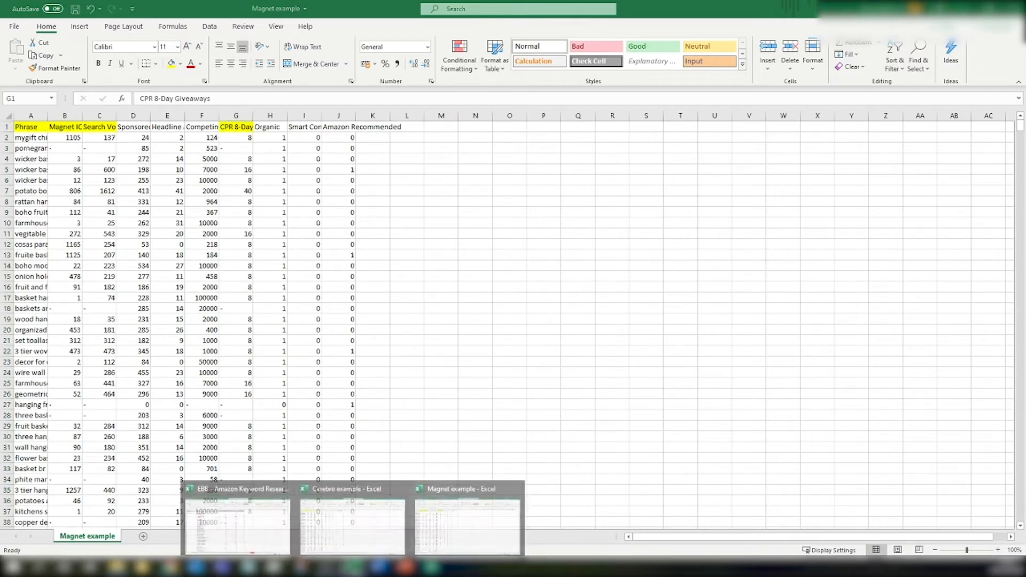
pyautogui.click(267, 540)
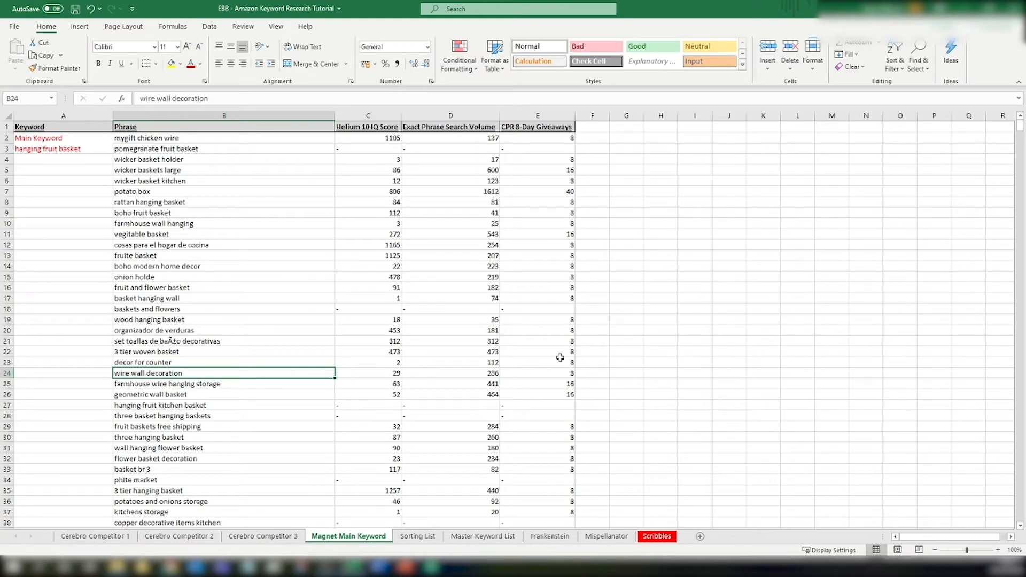
pyautogui.click(655, 333)
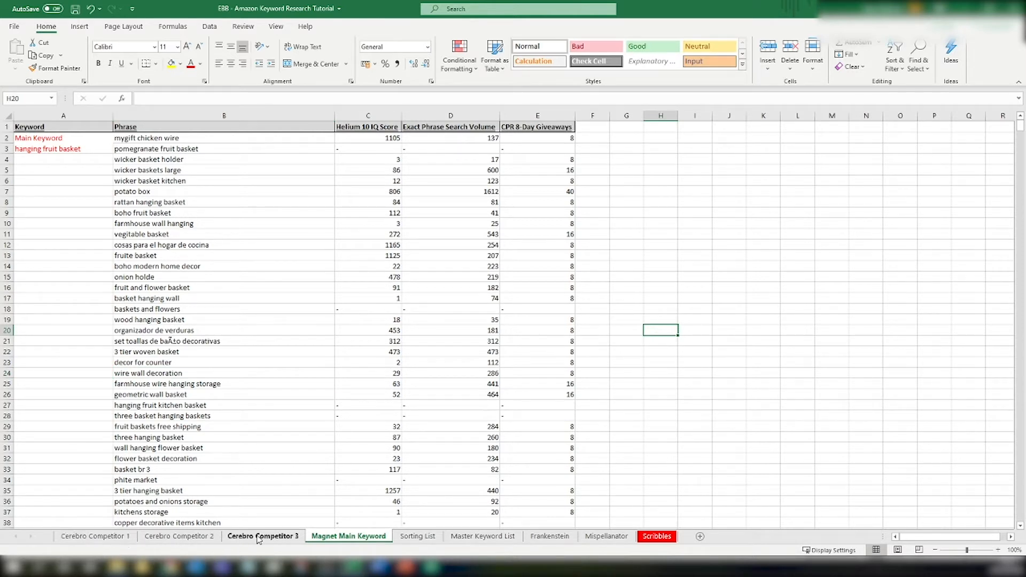
pyautogui.click(419, 536)
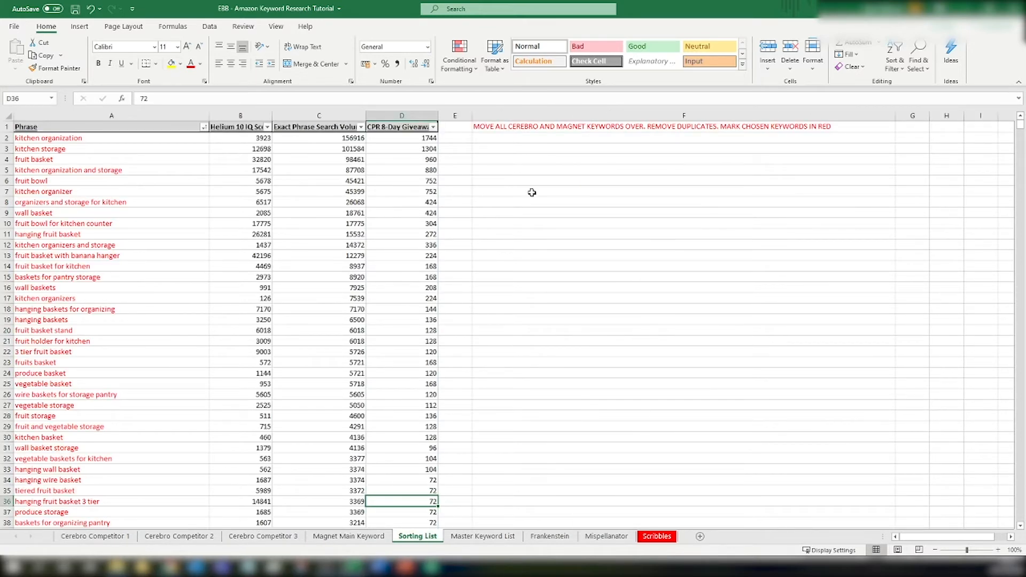
pyautogui.click(681, 235)
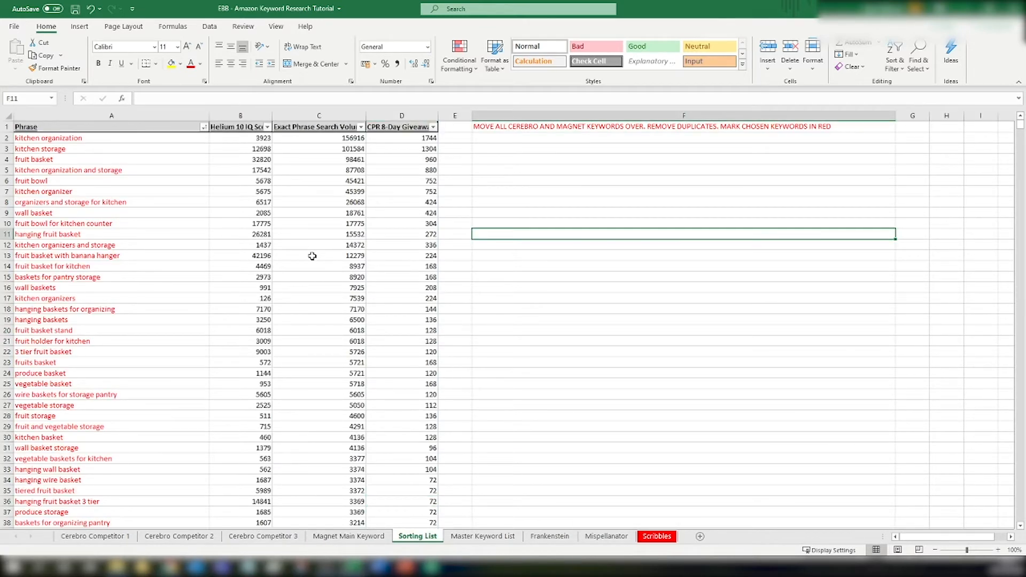
# Review the keyword lists on the Magnet Main Keyword and three Cerebro Competitor sheets, and return to the Sorting List sheet
pyautogui.click(333, 536)
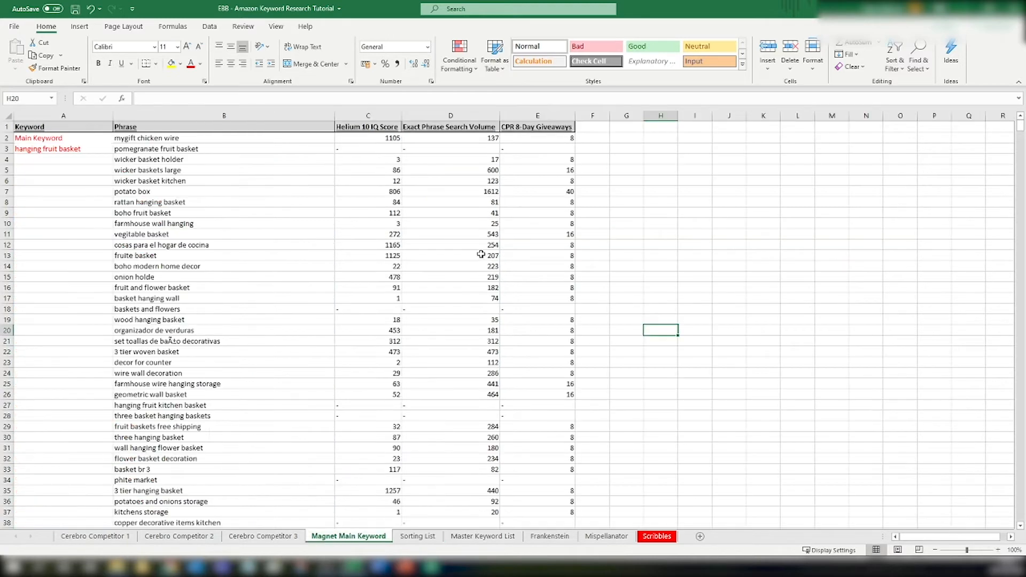
pyautogui.scroll(-20, 481, 255)
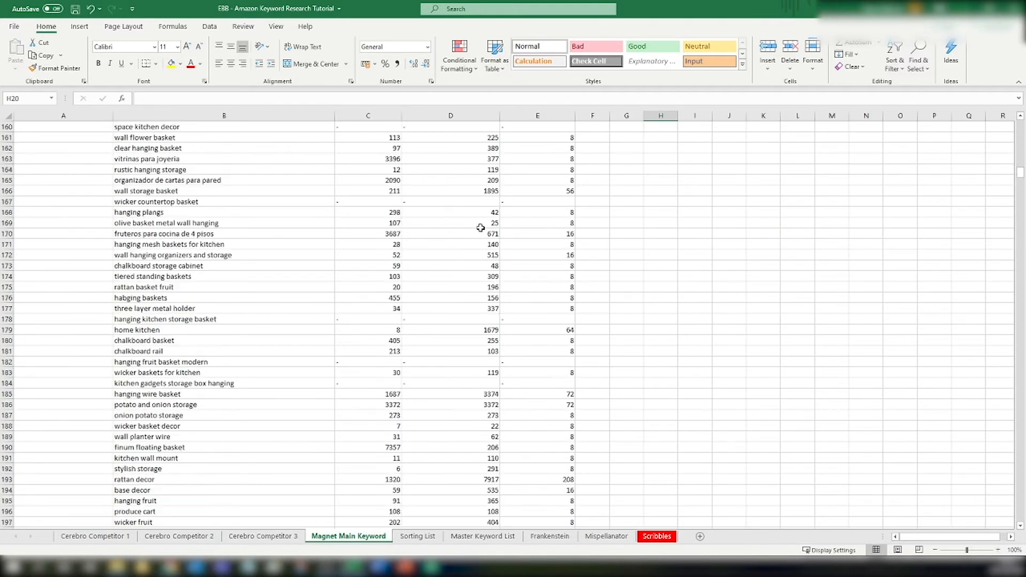
pyautogui.scroll(20, 481, 228)
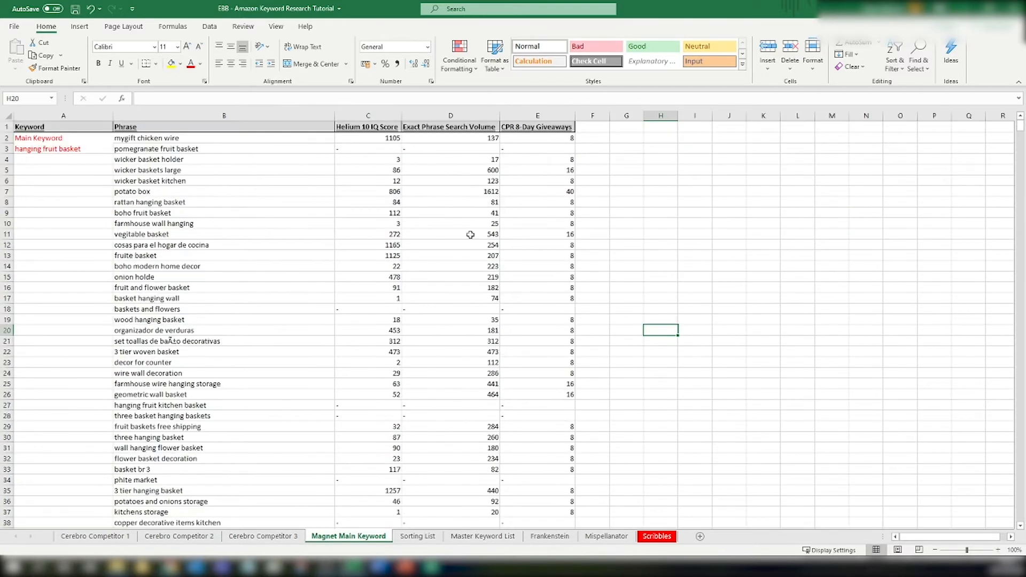
pyautogui.click(258, 538)
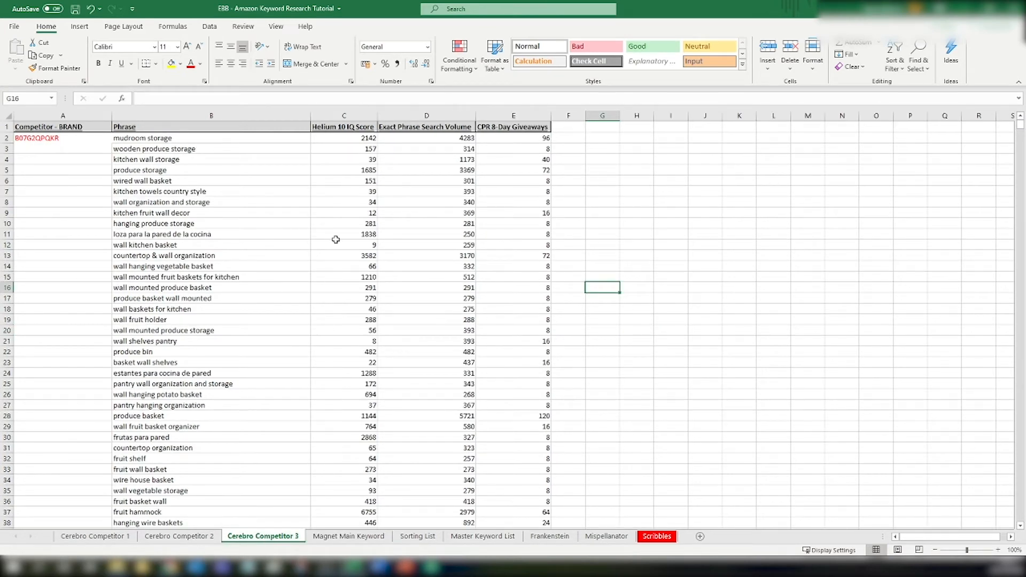
pyautogui.click(187, 536)
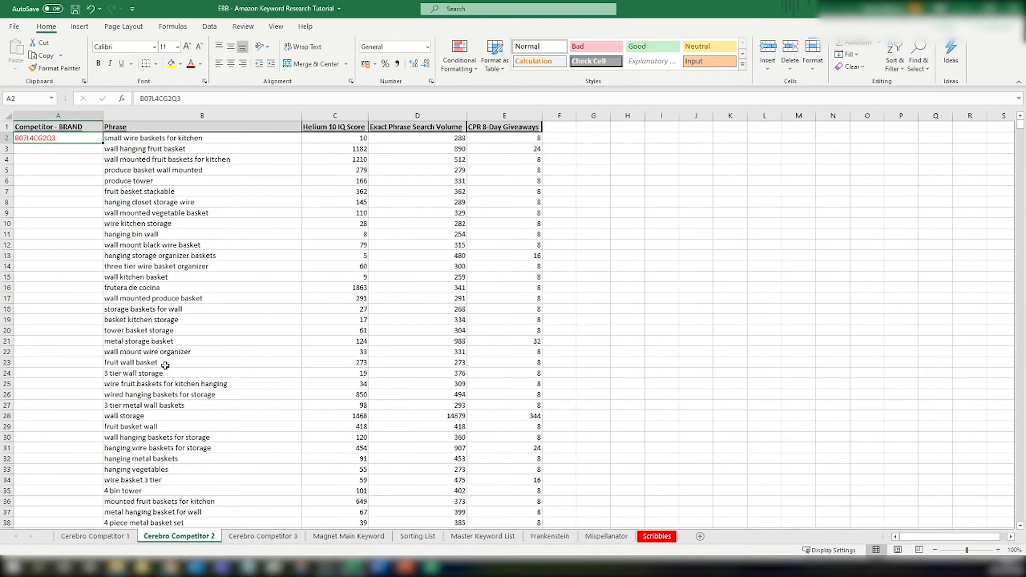
pyautogui.click(110, 537)
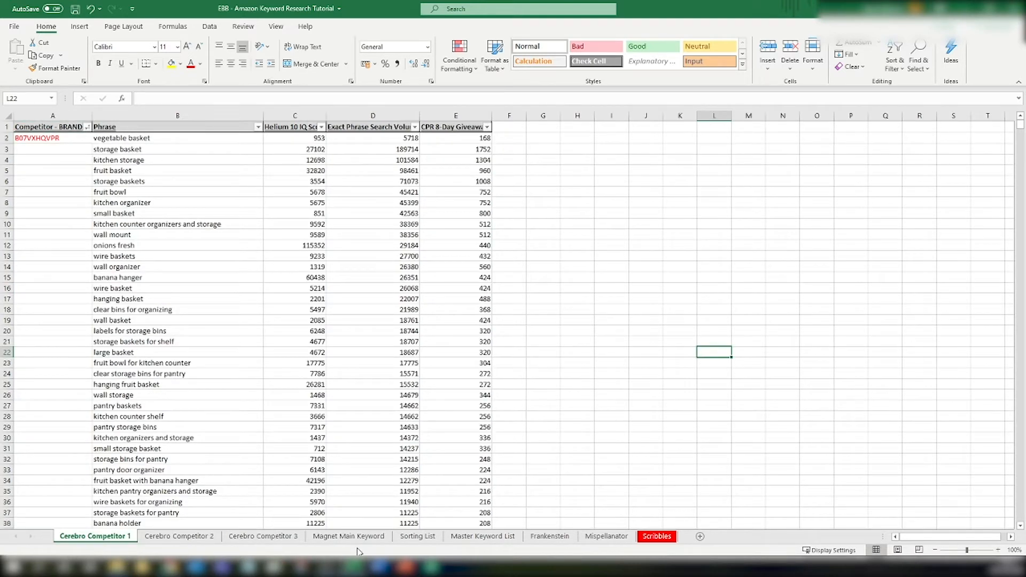
pyautogui.click(418, 537)
pyautogui.click(530, 361)
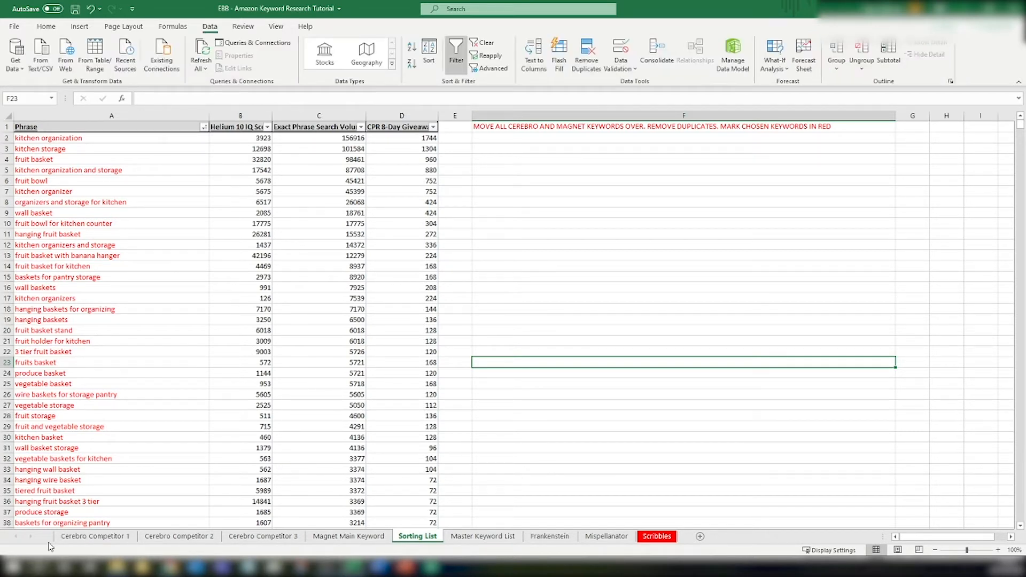
# Try to remove duplicates on the Sorting List sheet, and look through its combined keywords
pyautogui.click(588, 54)
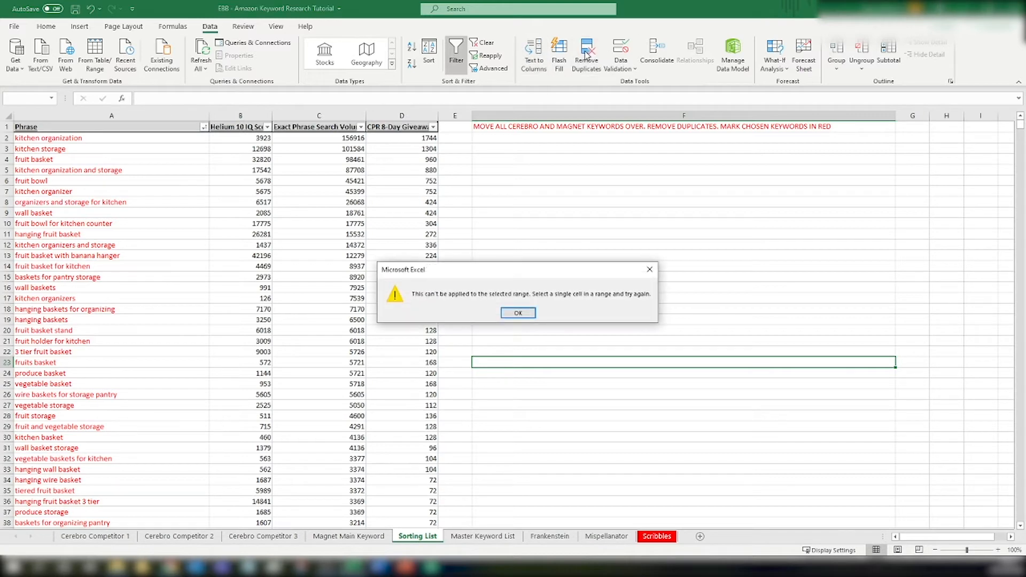
pyautogui.click(648, 272)
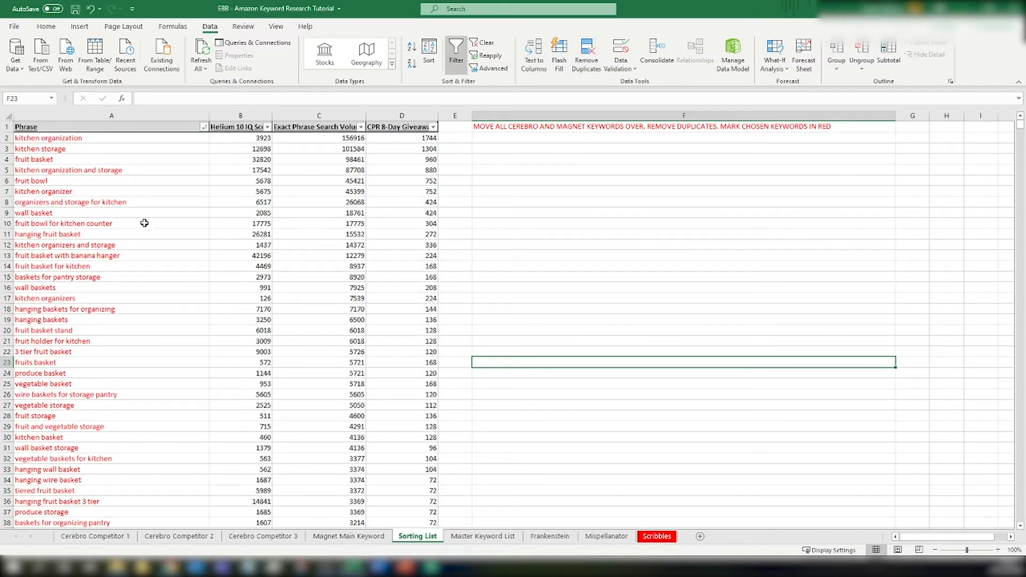
pyautogui.scroll(-4, 210, 214)
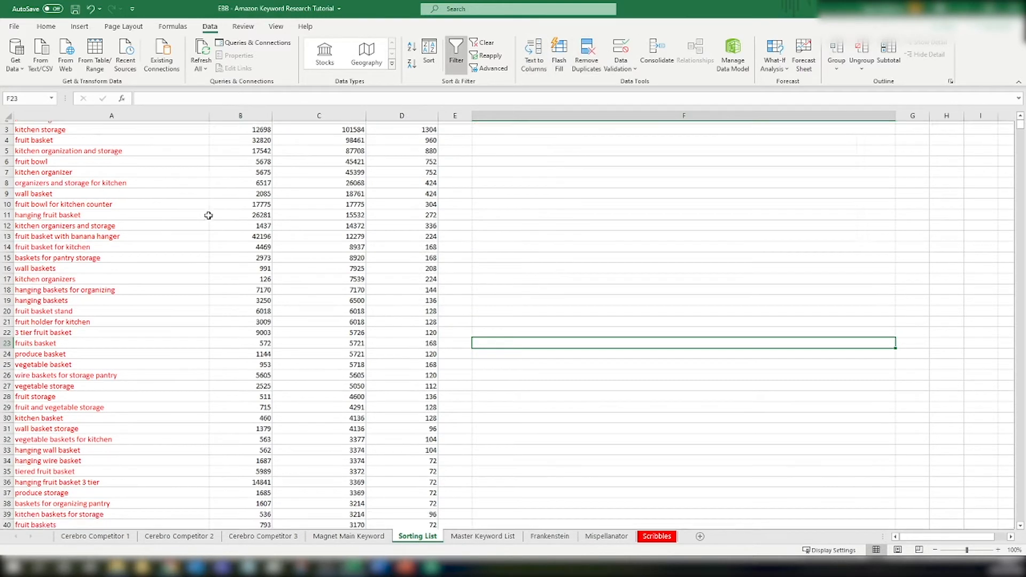
pyautogui.scroll(4, 206, 216)
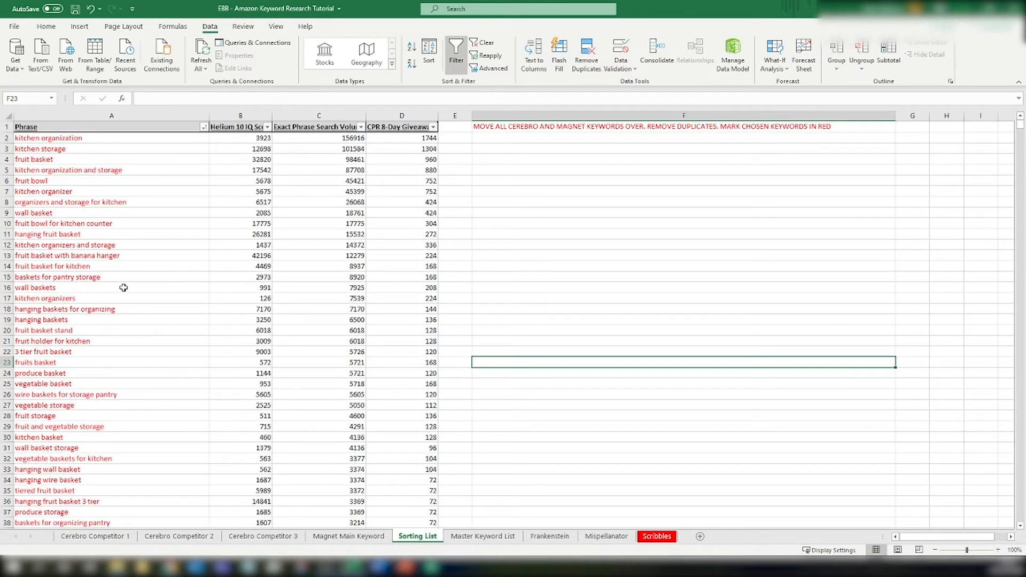
pyautogui.click(561, 205)
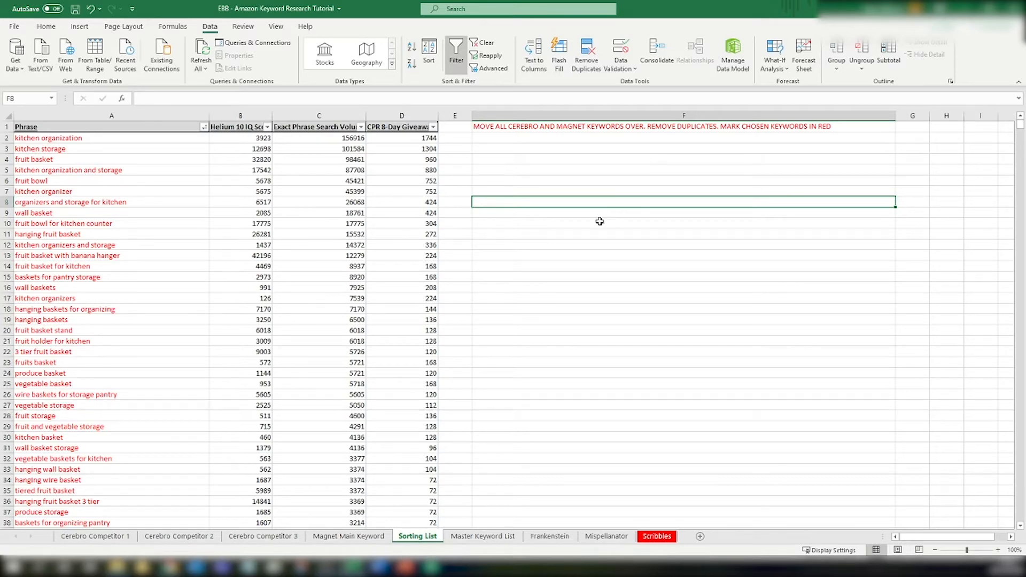
pyautogui.scroll(-16, 230, 267)
pyautogui.scroll(16, 233, 261)
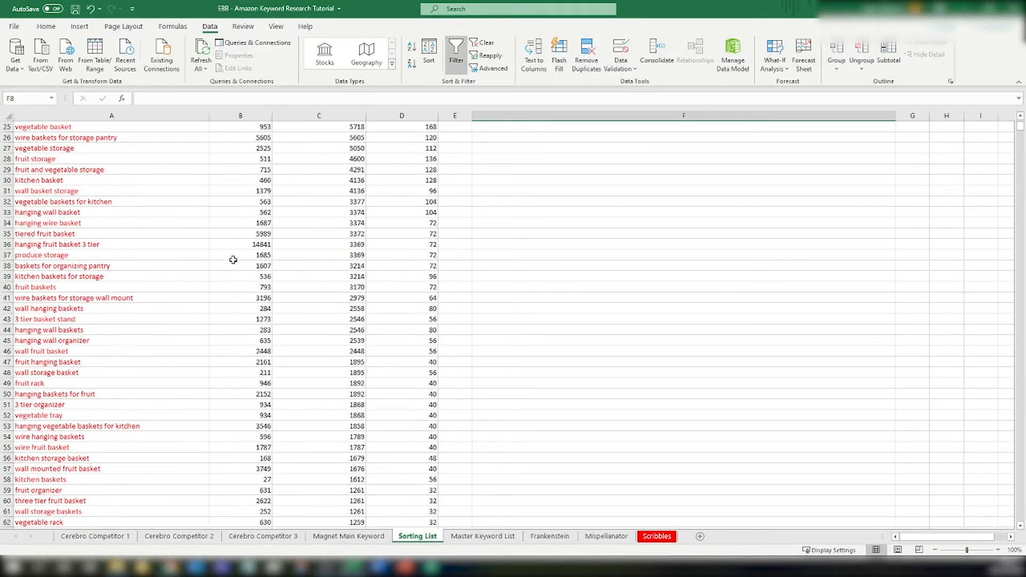
pyautogui.click(693, 247)
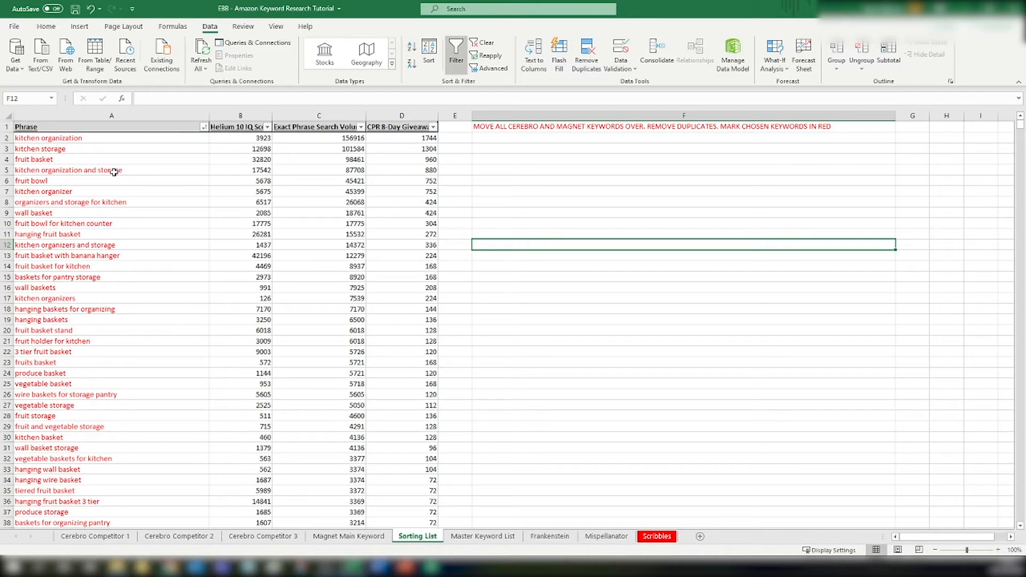
# Review the red-marked keywords on the Sorting List, from "hanging fruit basket" down to where the unmarked keywords begin
pyautogui.click(102, 236)
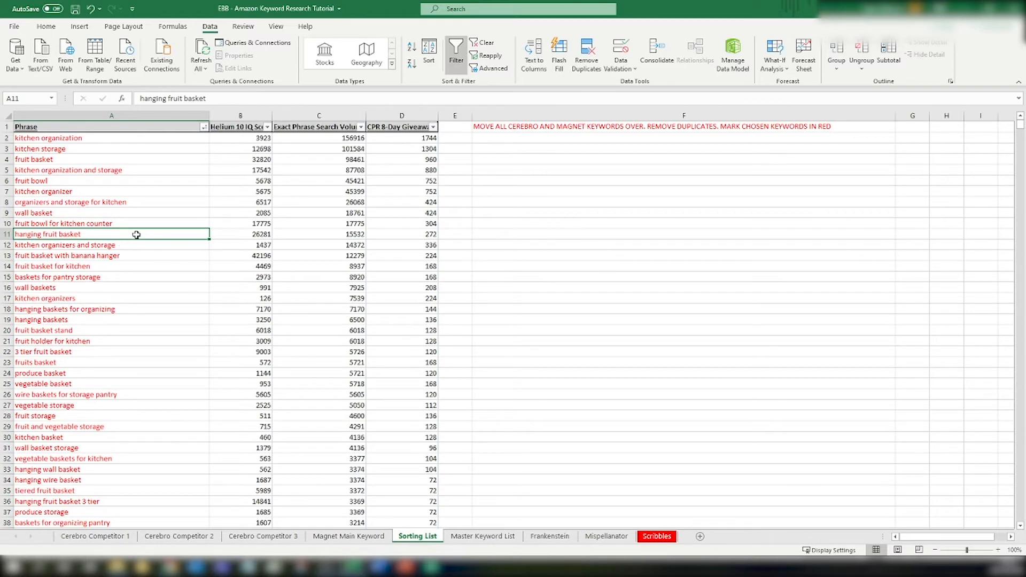
pyautogui.scroll(-4, 136, 235)
pyautogui.scroll(4, 136, 234)
pyautogui.scroll(-1, 534, 251)
pyautogui.scroll(-20, 534, 252)
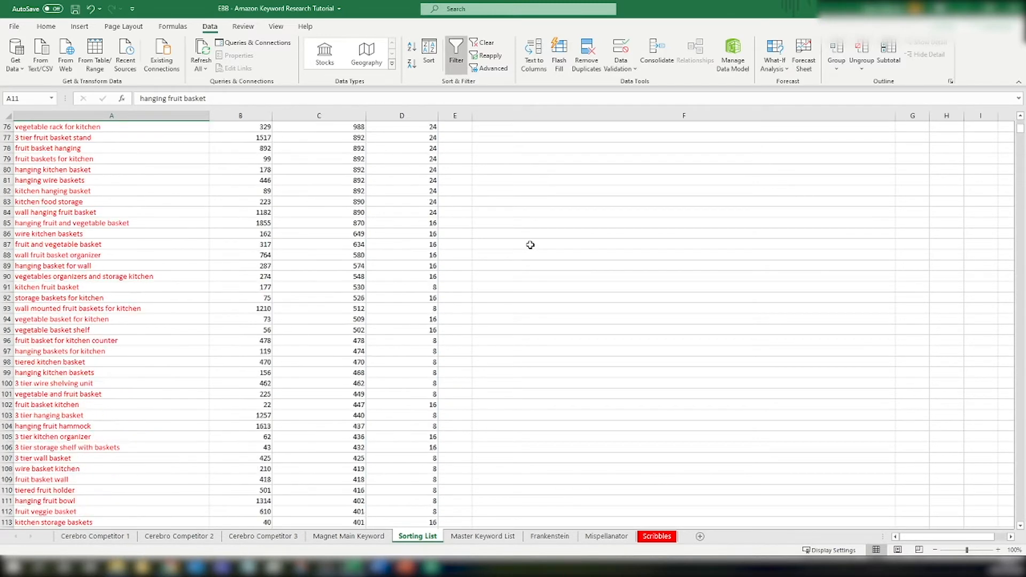
pyautogui.scroll(-7, 530, 245)
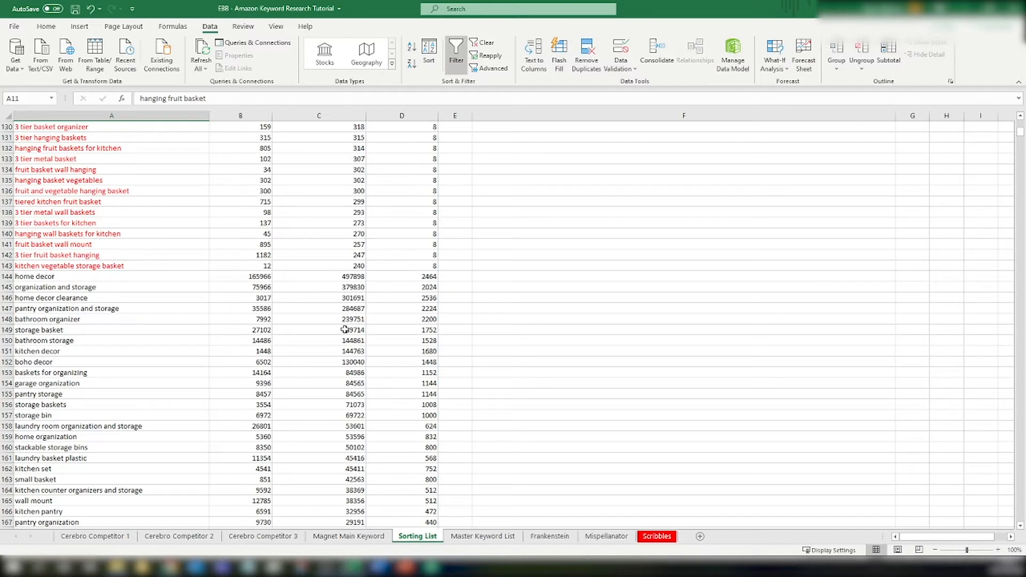
pyautogui.scroll(-2, 213, 329)
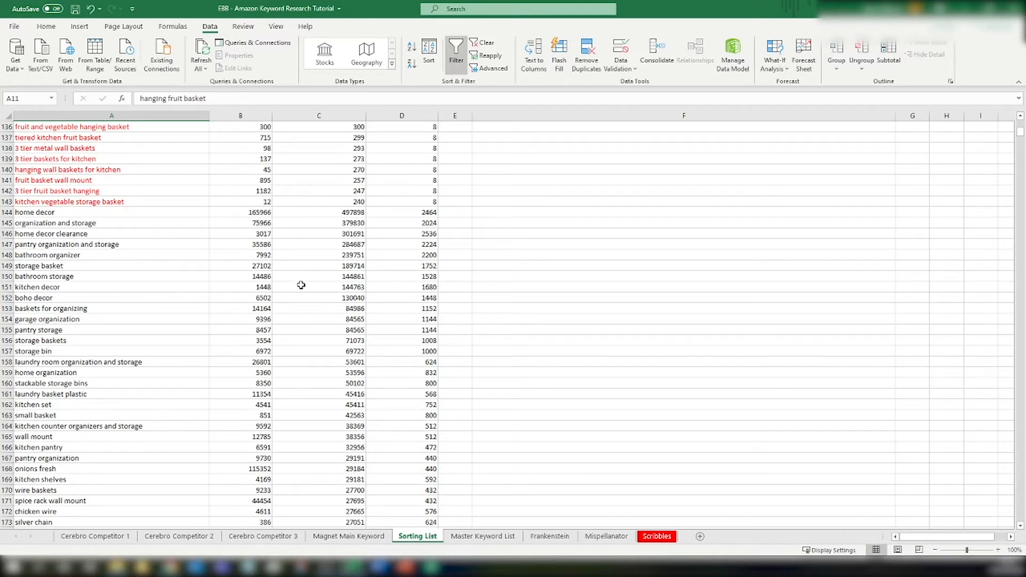
# Examine the unmarked keywords such as "storage bin" and "laundry basket plastic", and return to the start of the Sorting List
pyautogui.click(52, 351)
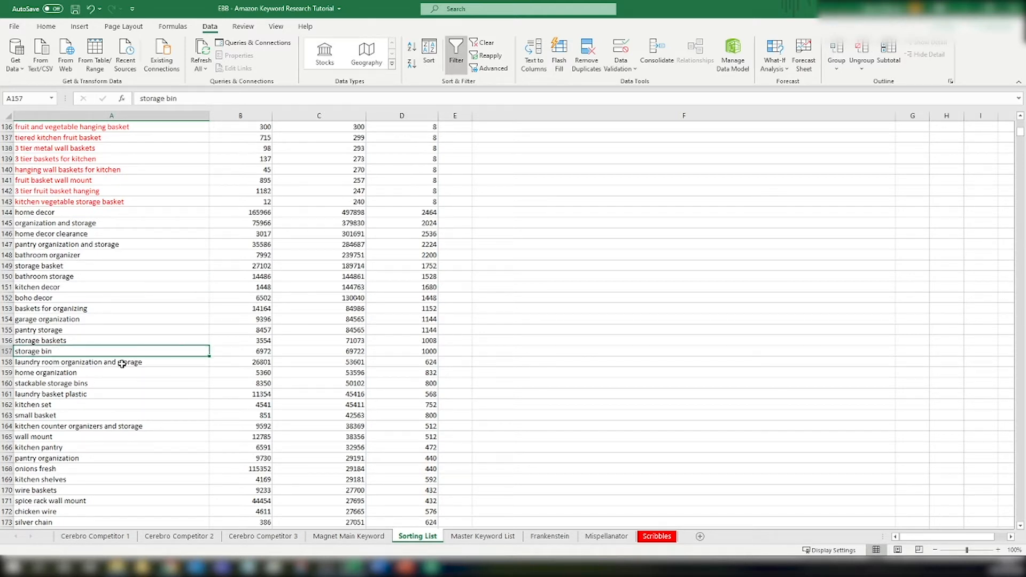
pyautogui.click(558, 332)
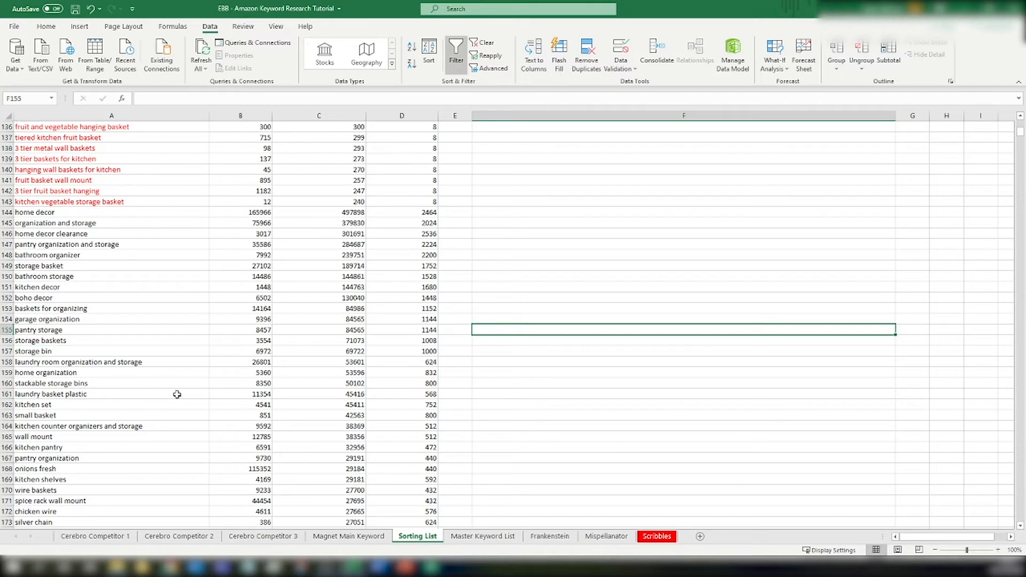
pyautogui.click(99, 399)
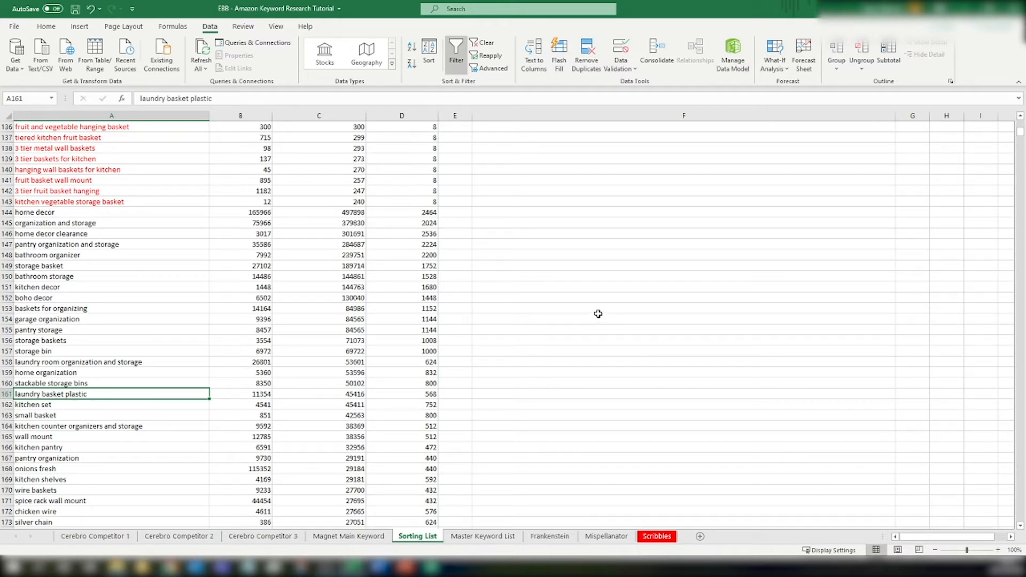
pyautogui.scroll(-1, 168, 357)
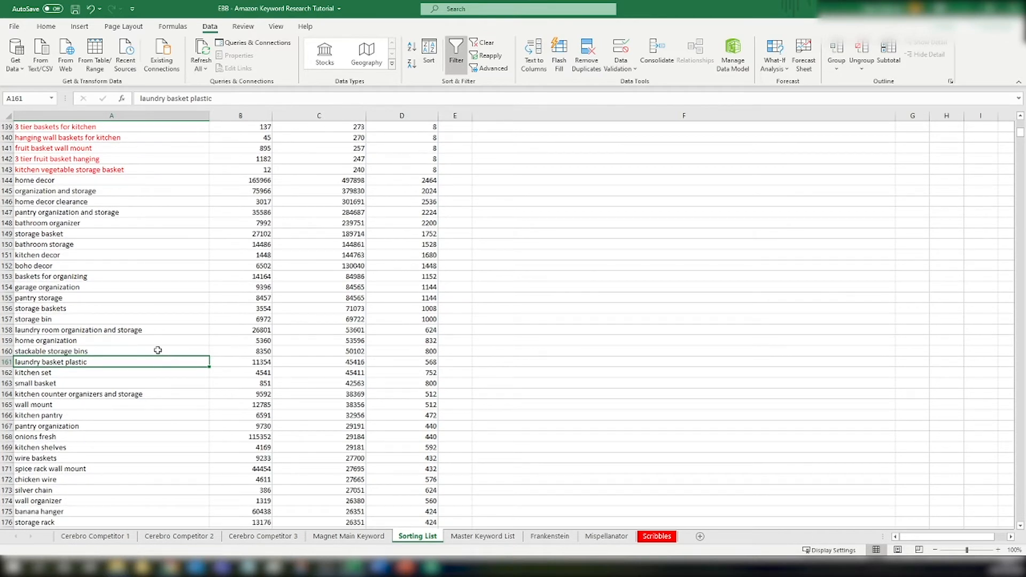
pyautogui.scroll(-3, 143, 344)
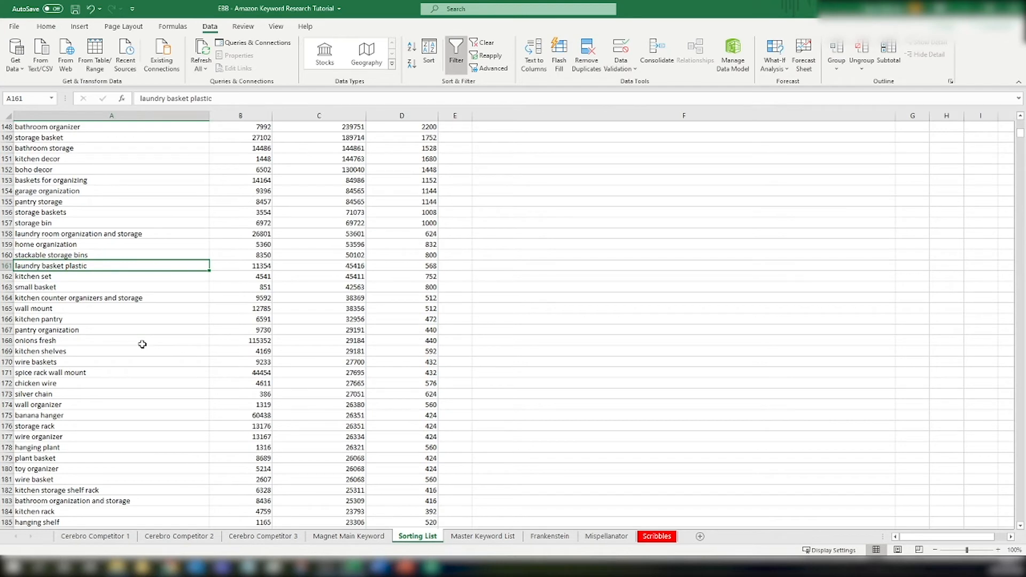
pyautogui.scroll(20, 142, 344)
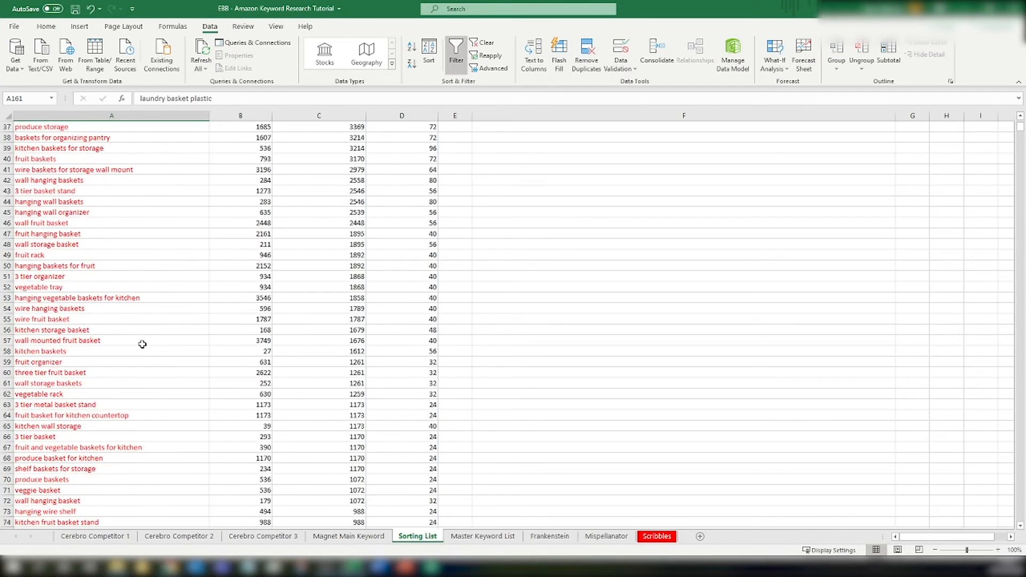
pyautogui.scroll(12, 142, 344)
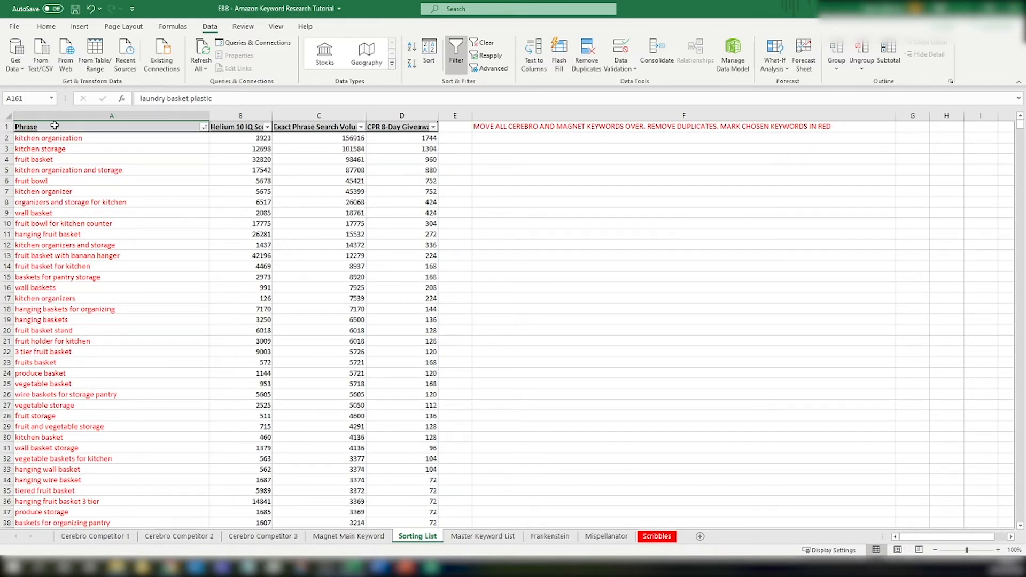
# Compare the Master Keyword List sheet with the Sorting List, and view the master list's Exact Phrase Search Volume column
pyautogui.click(483, 537)
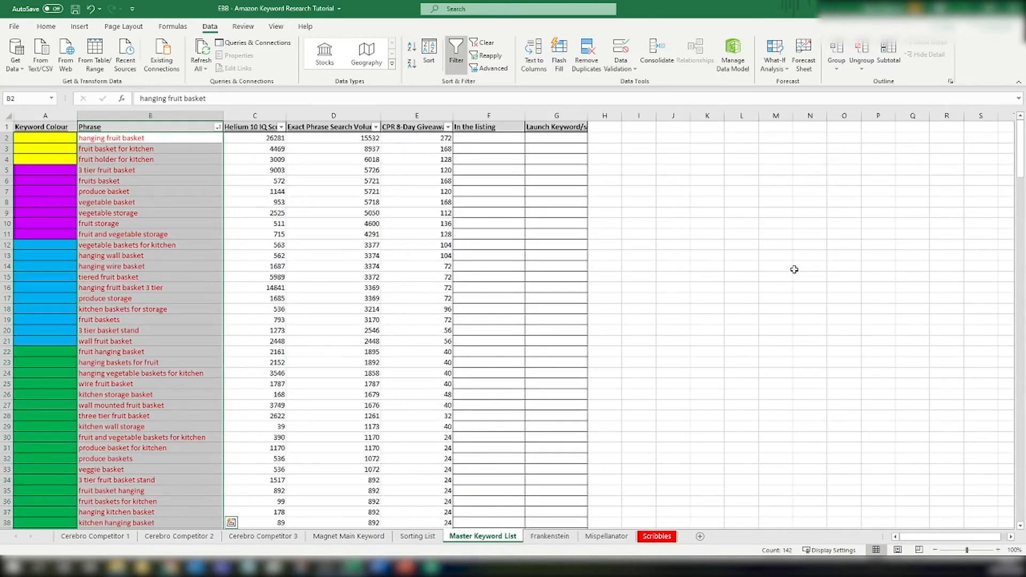
pyautogui.click(808, 244)
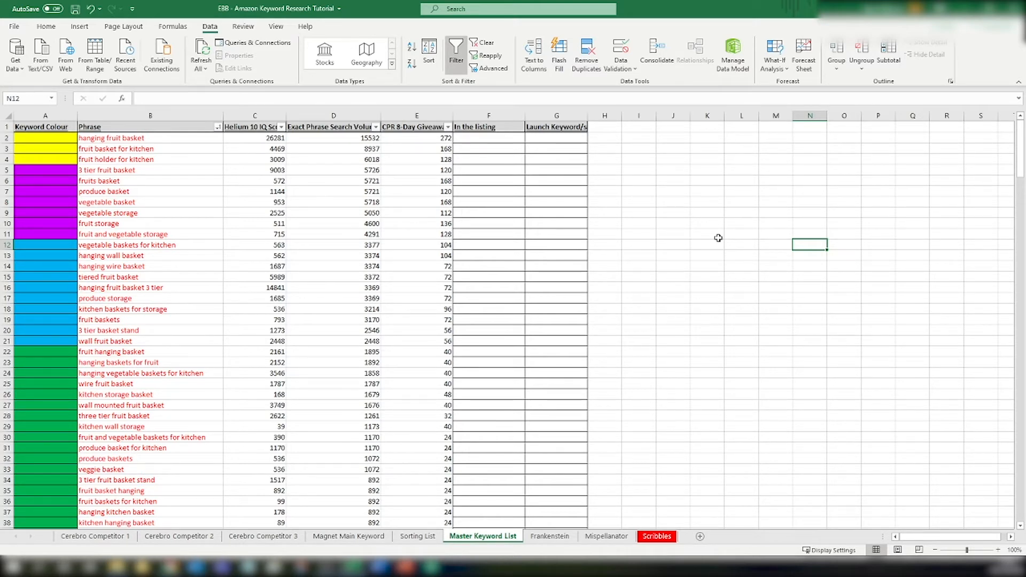
pyautogui.click(419, 537)
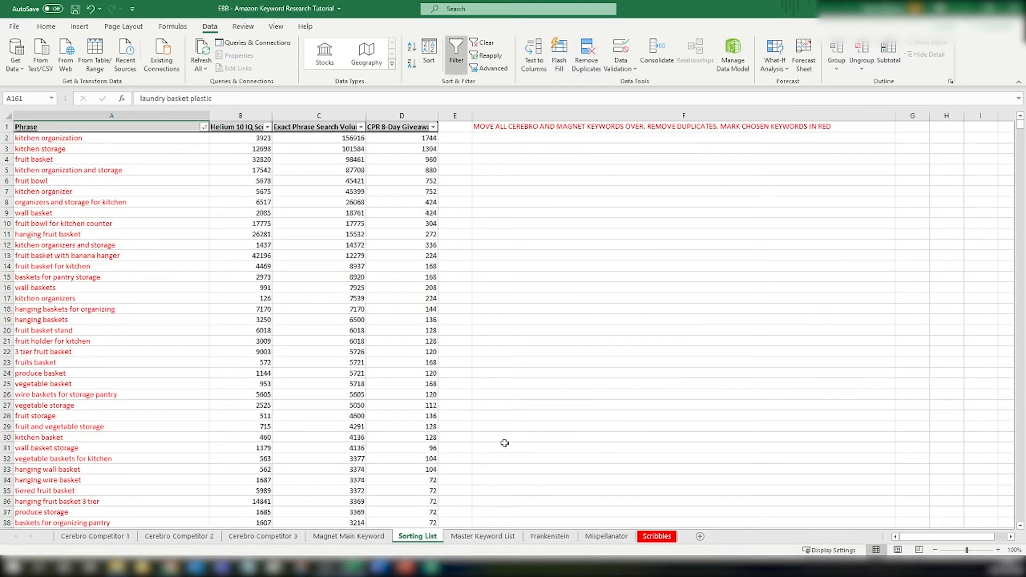
pyautogui.click(483, 538)
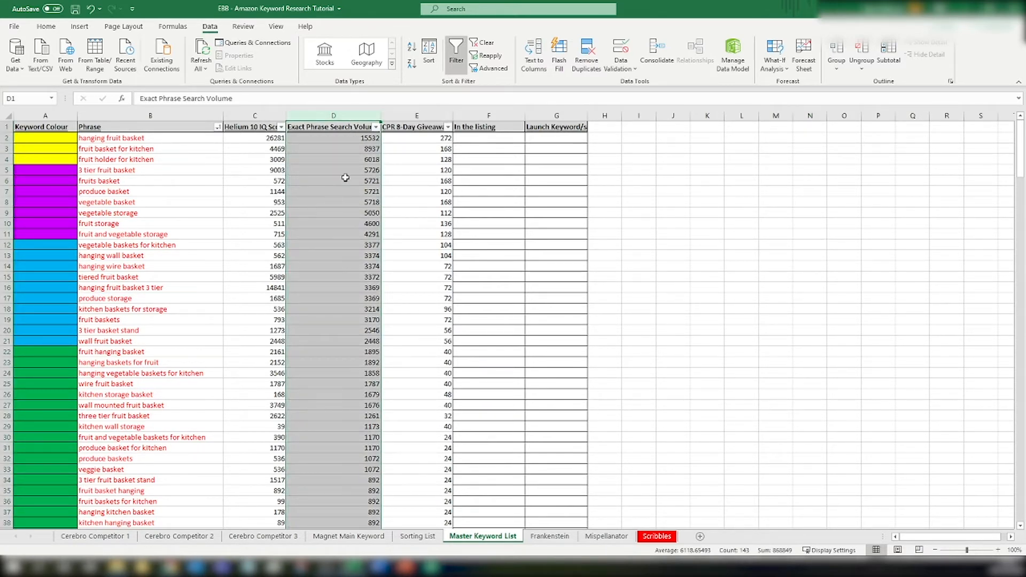
# Review the Master Keyword List down to its last filled keyword row, and return to its header
pyautogui.click(787, 254)
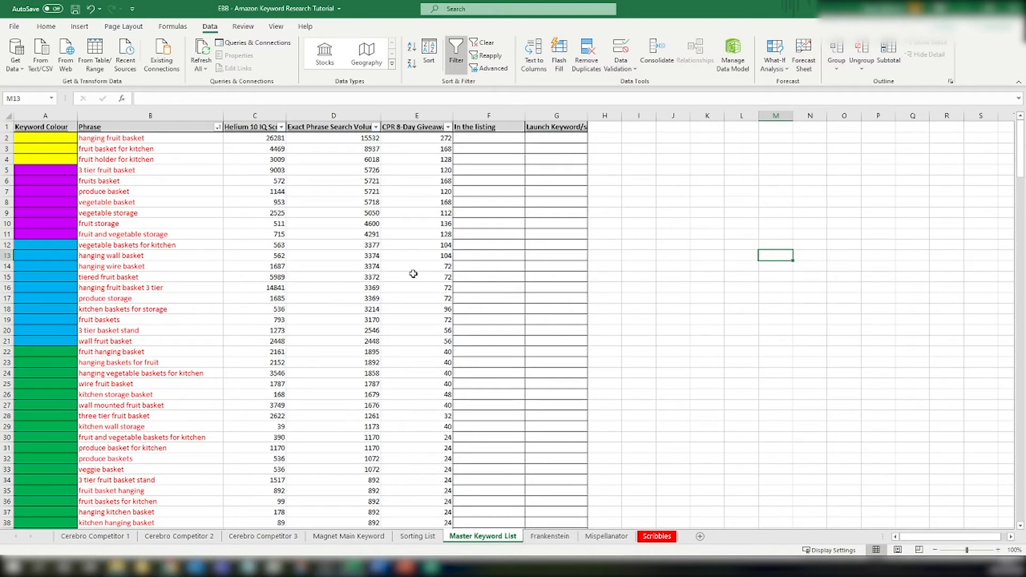
pyautogui.scroll(-7, 406, 265)
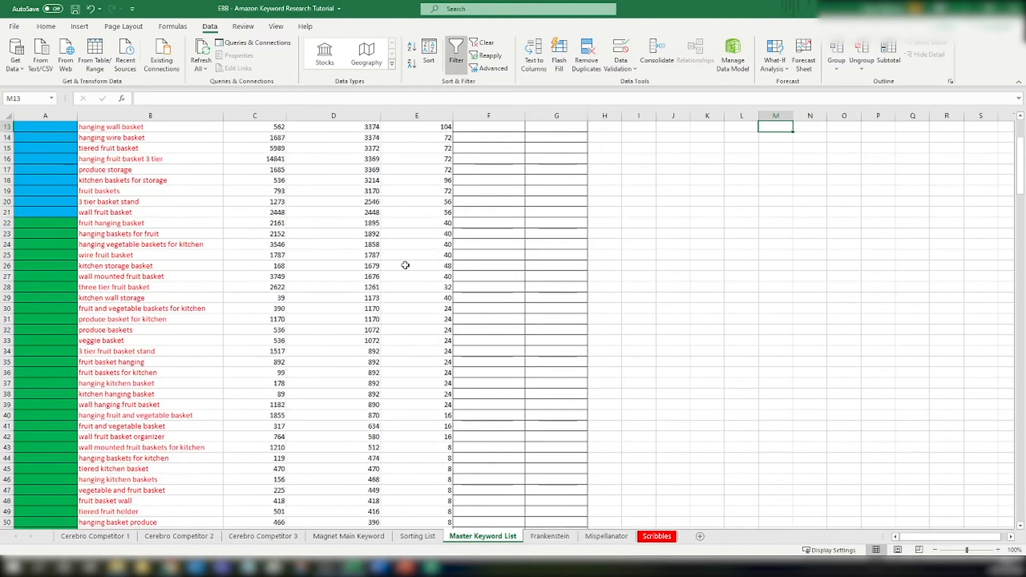
pyautogui.scroll(2, 233, 388)
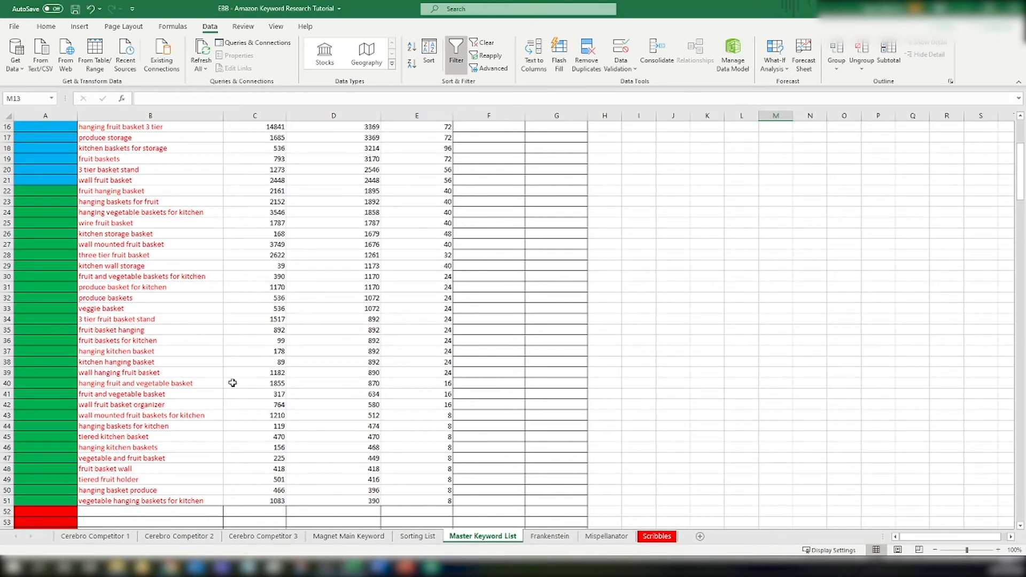
pyautogui.scroll(5, 232, 381)
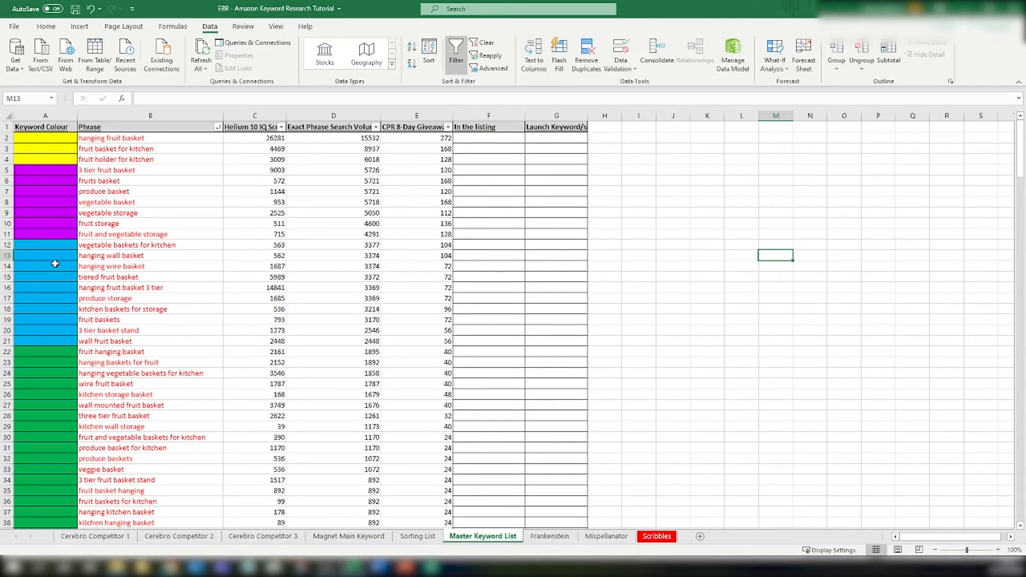
# Examine the yellow, purple, blue and green keyword groups on the Master Keyword List against their phrases and search volumes
pyautogui.click(53, 245)
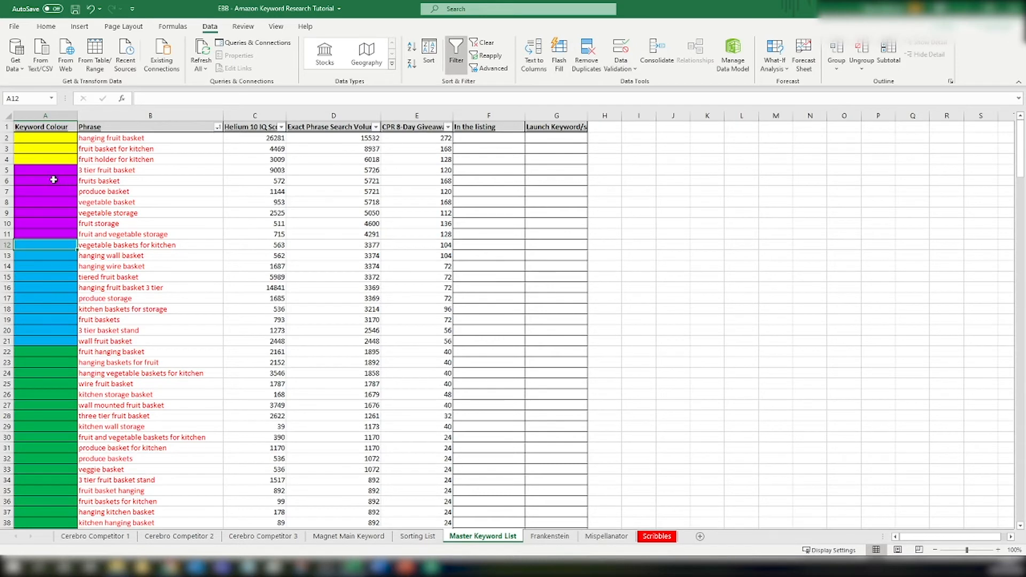
pyautogui.scroll(-2, 161, 234)
pyautogui.scroll(-1, 179, 286)
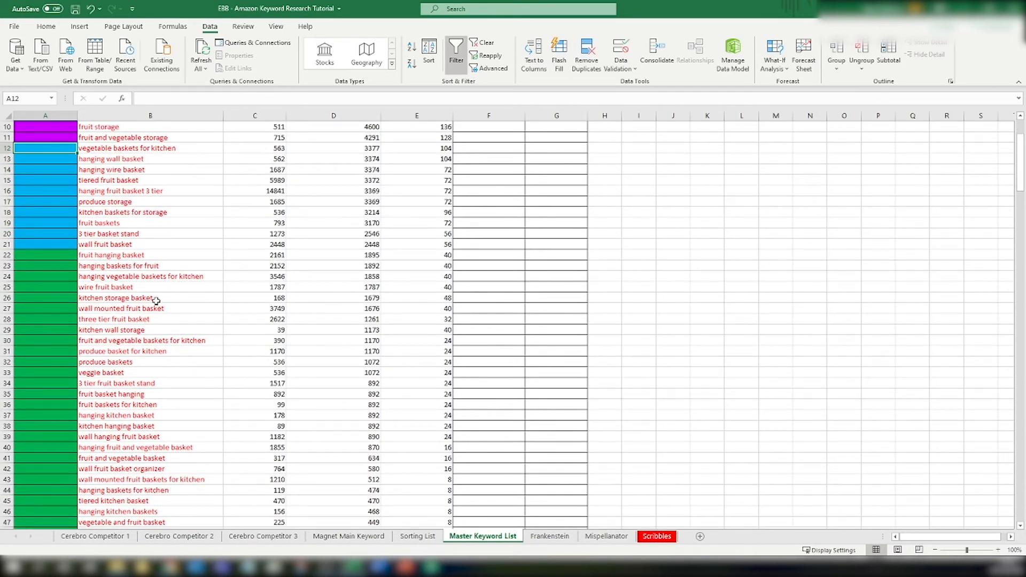
pyautogui.scroll(3, 188, 311)
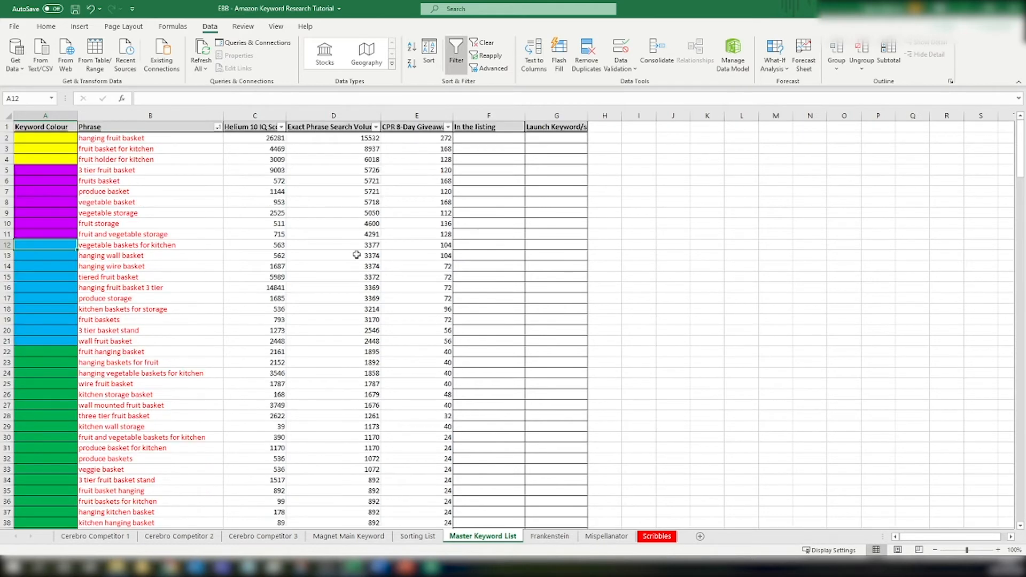
pyautogui.scroll(-1, 215, 342)
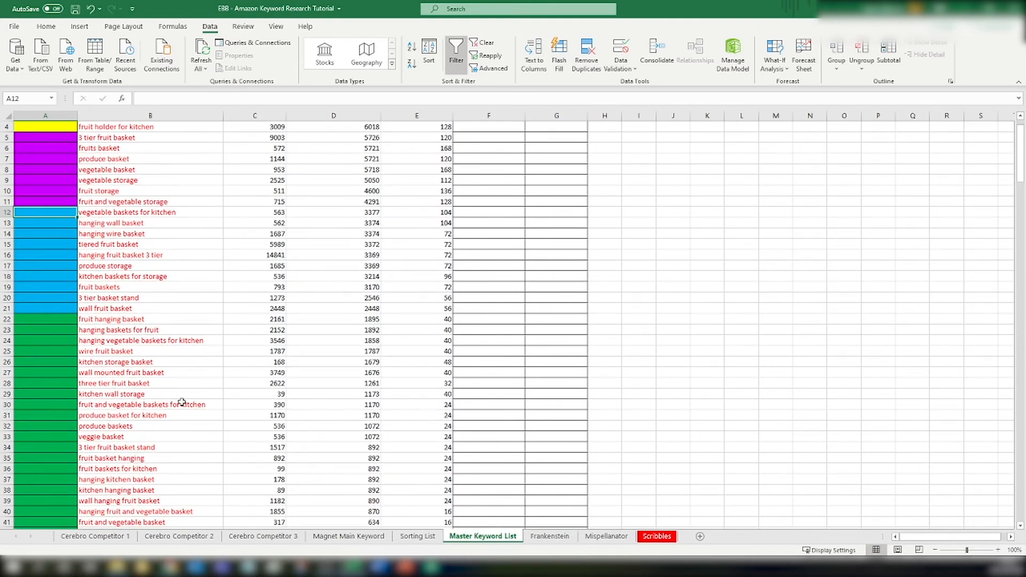
pyautogui.scroll(-2, 205, 321)
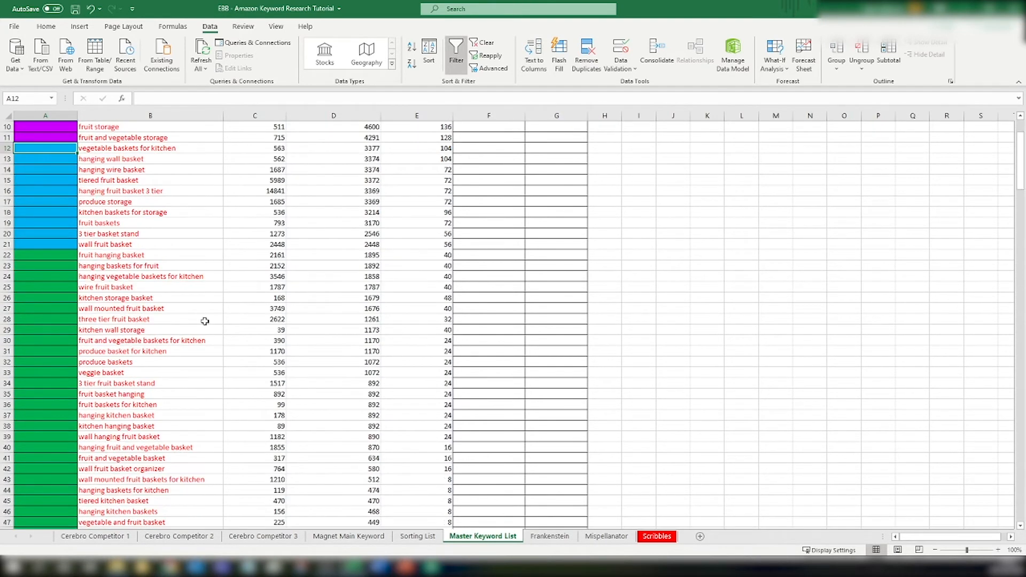
pyautogui.scroll(3, 204, 321)
pyautogui.scroll(-3, 203, 329)
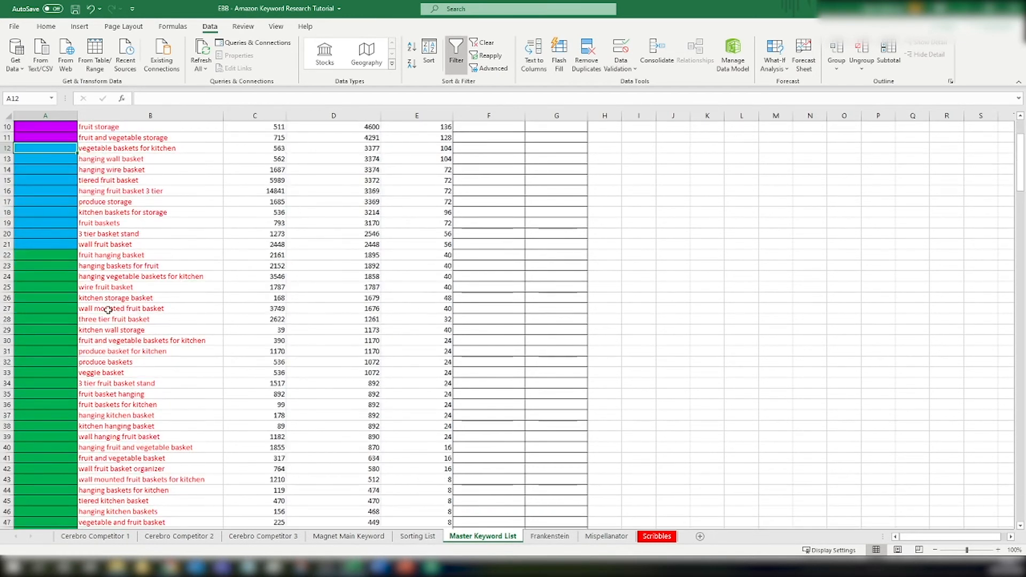
pyautogui.scroll(-1, 143, 269)
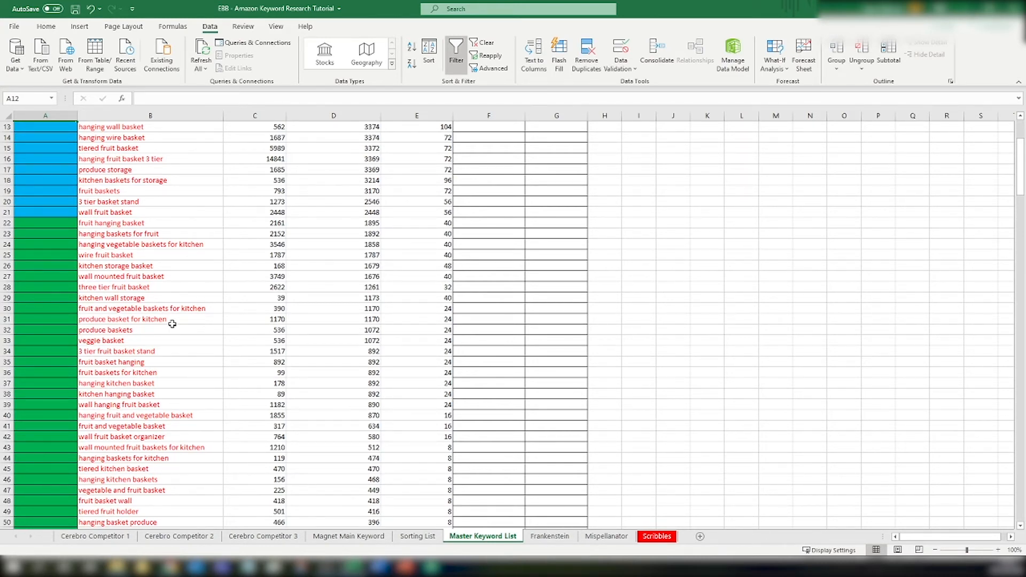
pyautogui.scroll(1, 171, 324)
pyautogui.scroll(3, 171, 323)
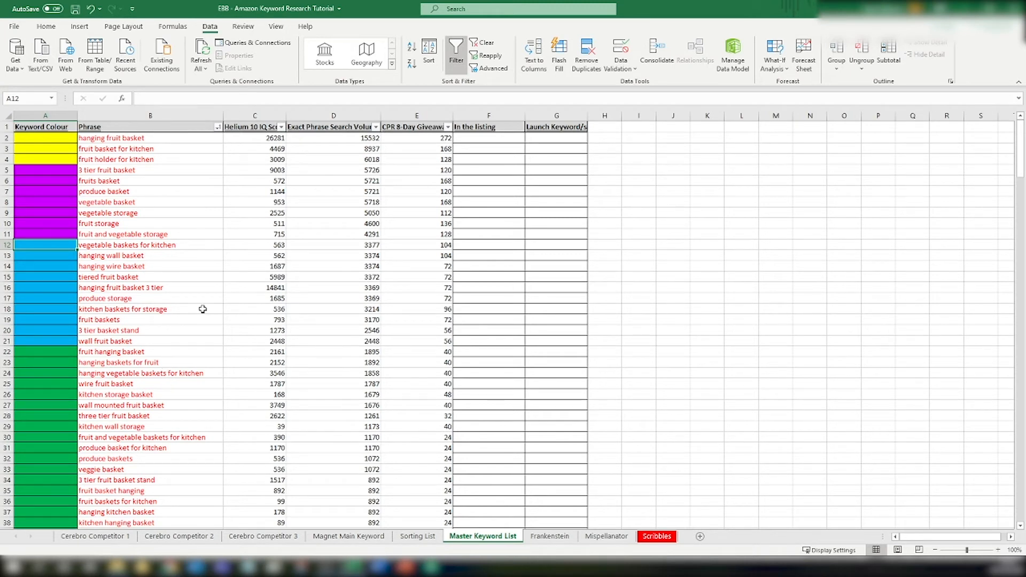
pyautogui.click(297, 287)
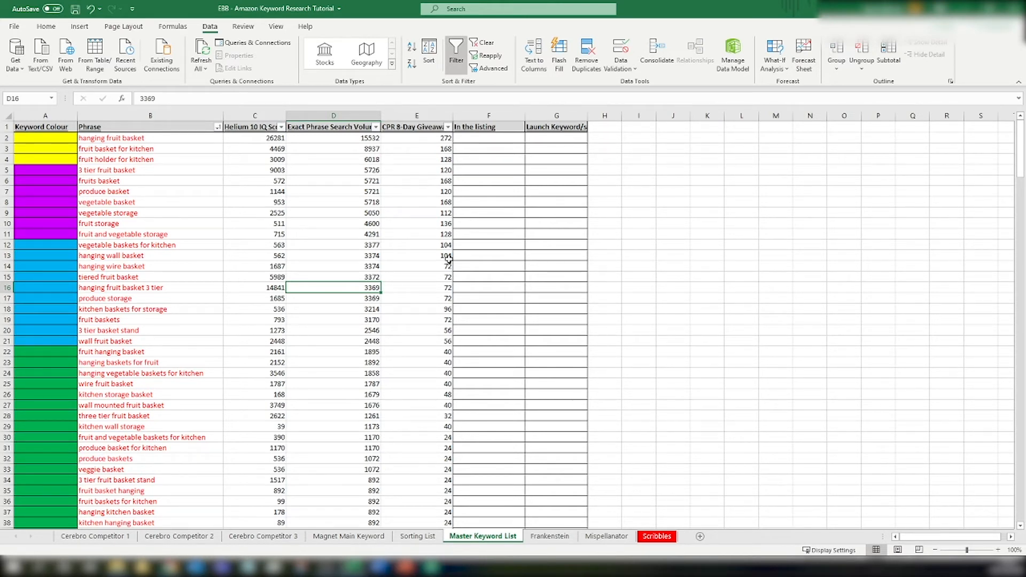
# Examine the "hanging fruit basket" row's phrase, exact search volume and CPR 8-Day Giveaways value on the Master Keyword List
pyautogui.click(144, 139)
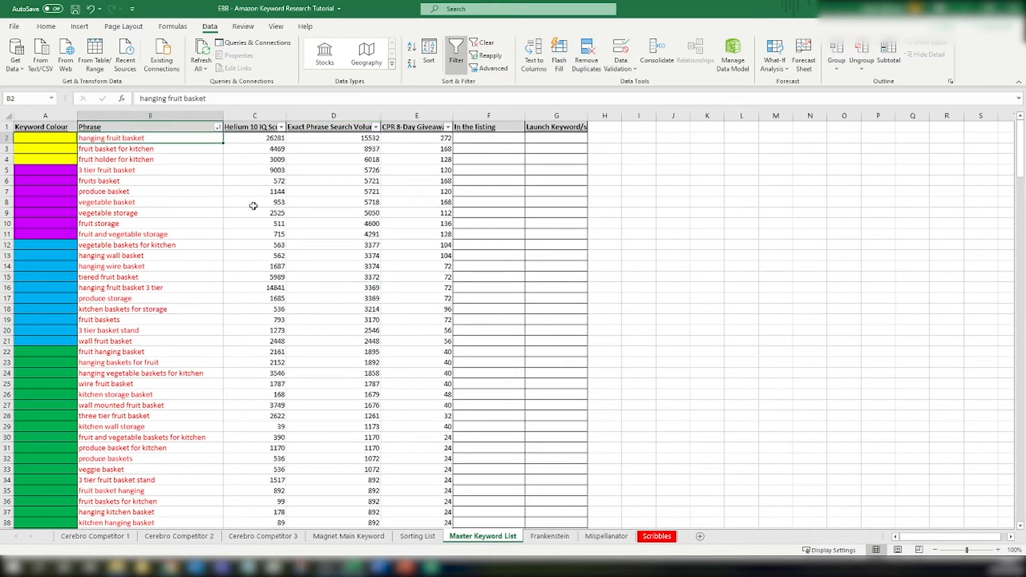
pyautogui.click(364, 139)
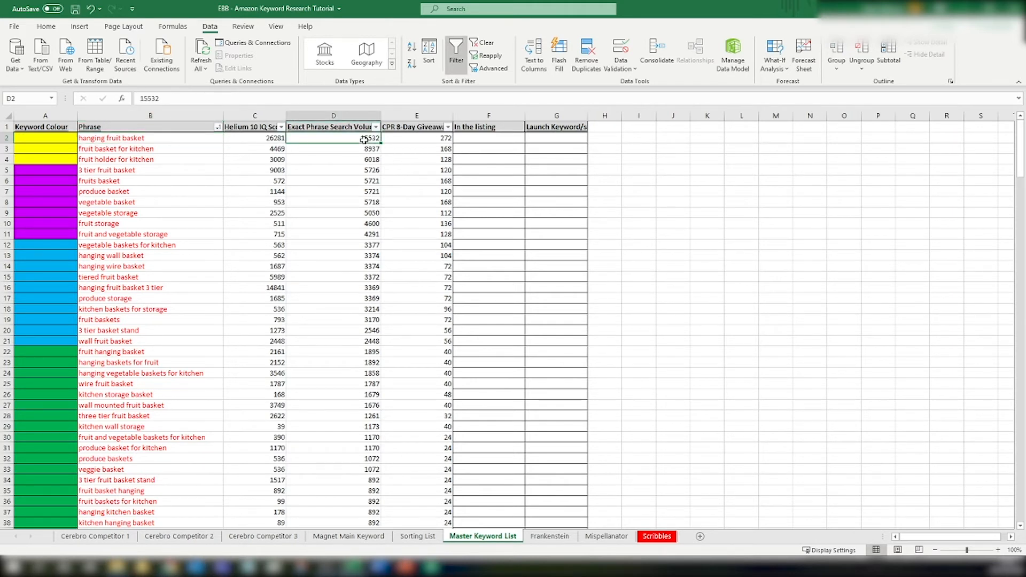
pyautogui.click(122, 142)
pyautogui.click(363, 137)
pyautogui.click(412, 139)
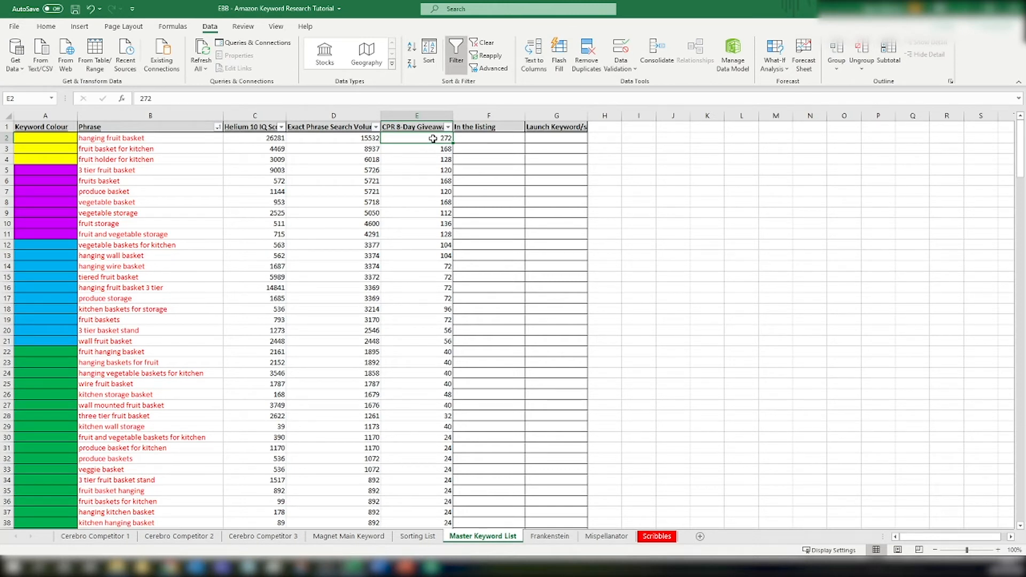
pyautogui.click(132, 140)
pyautogui.click(291, 243)
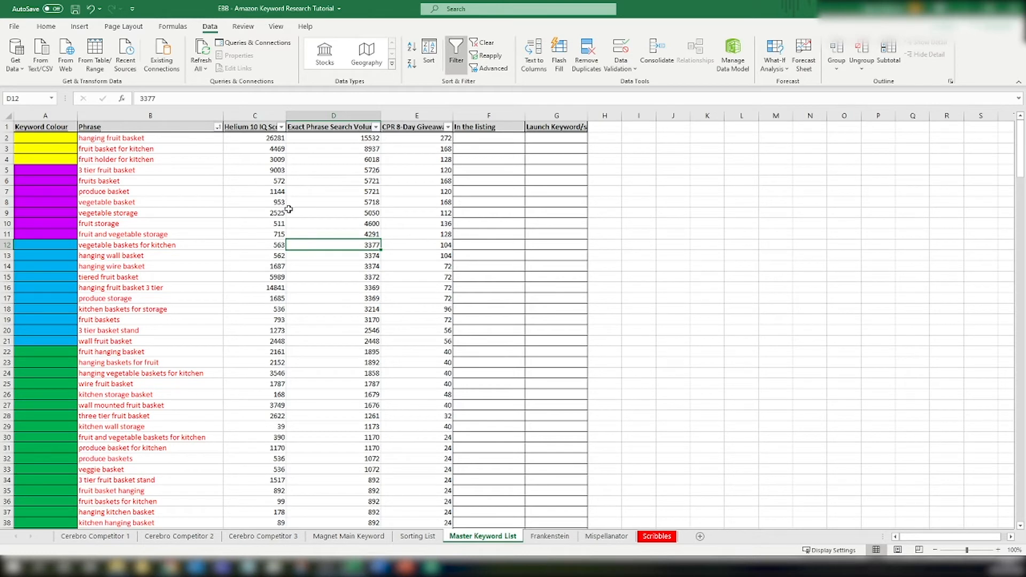
# Examine the CPR 8-Day Giveaways column, comparing the "three tier fruit basket" row's search volume and giveaway number
pyautogui.scroll(-1, 428, 342)
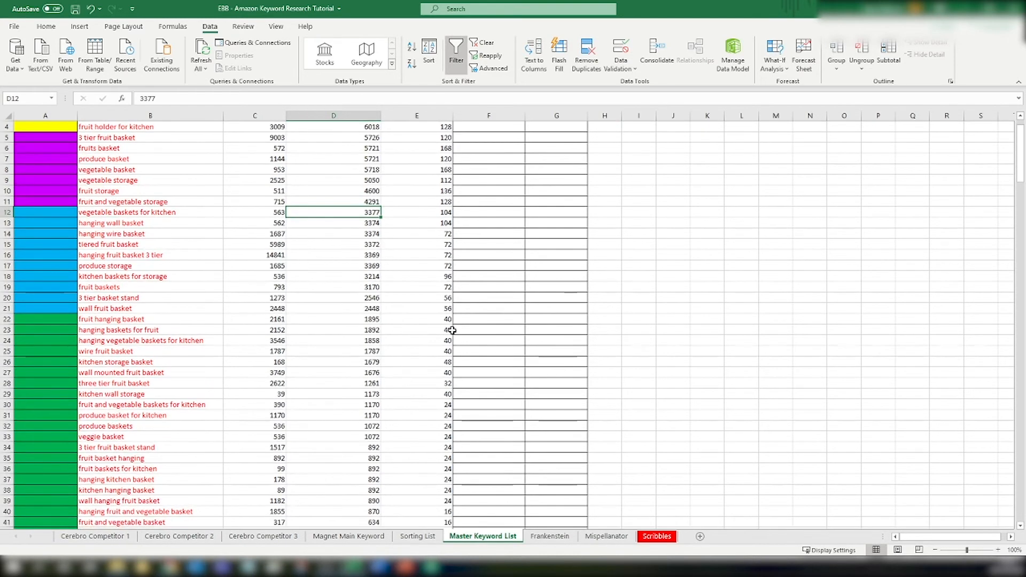
pyautogui.scroll(1, 479, 328)
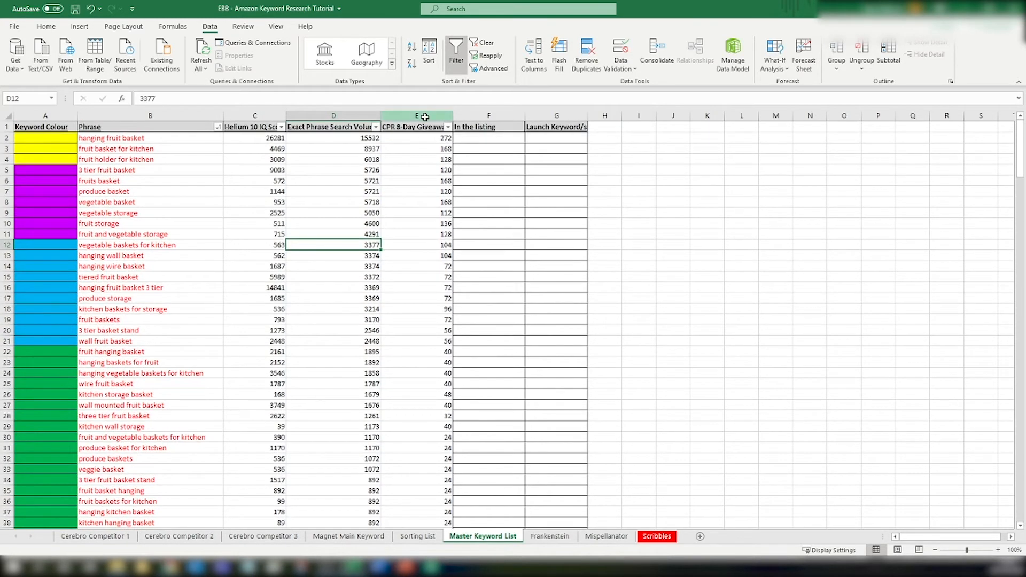
pyautogui.click(421, 115)
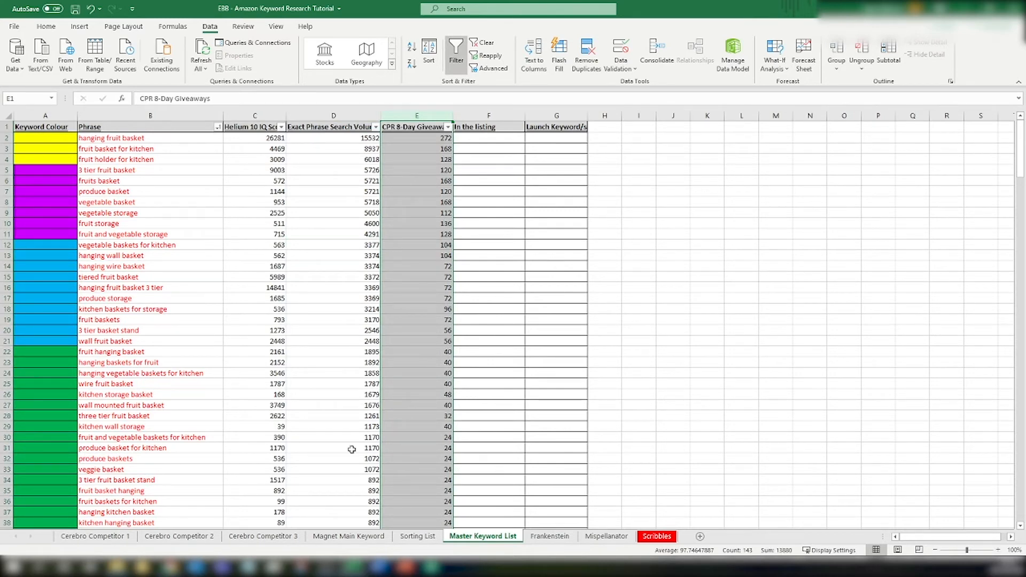
pyautogui.click(418, 447)
pyautogui.scroll(-2, 502, 423)
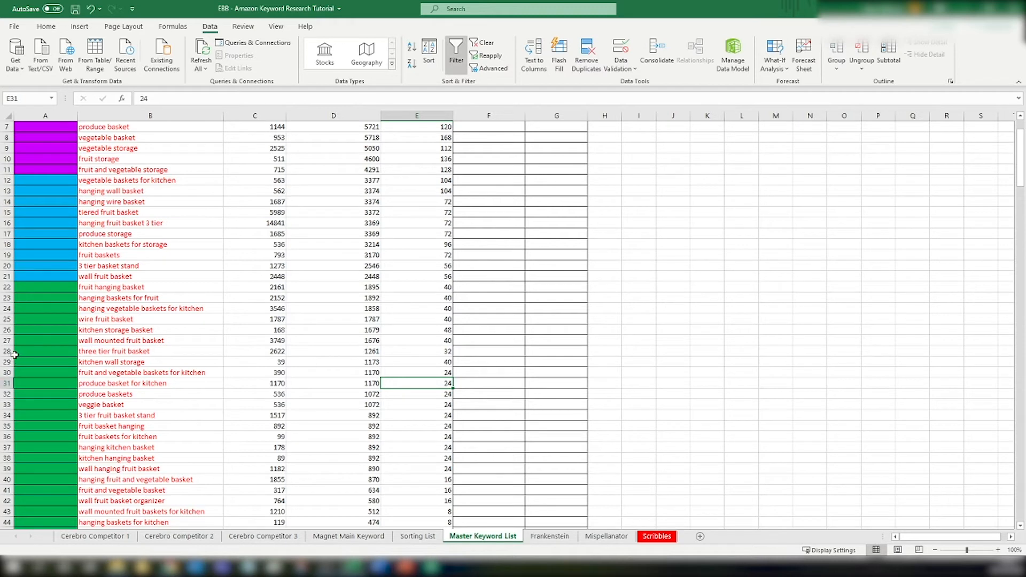
pyautogui.click(117, 353)
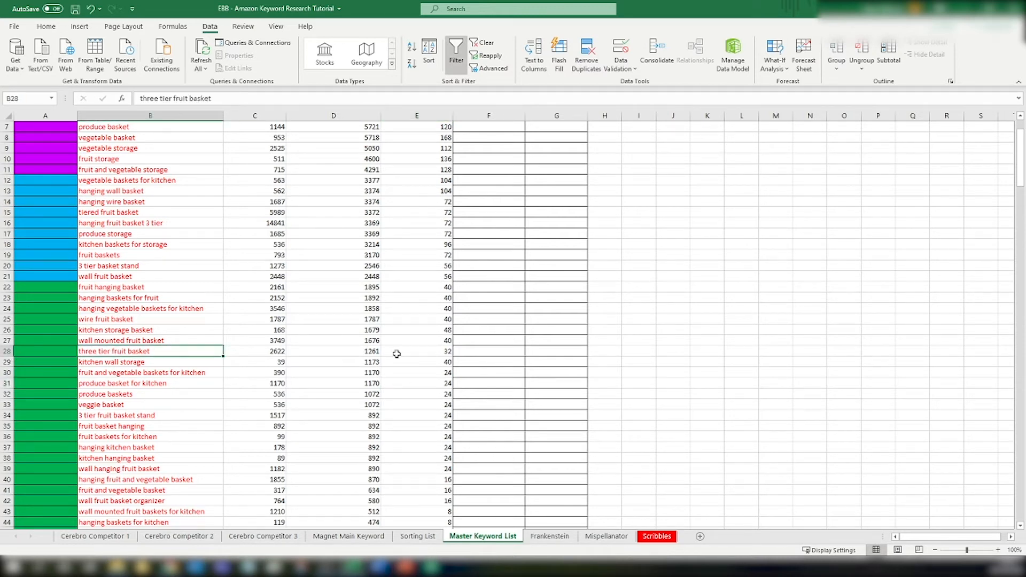
pyautogui.click(376, 349)
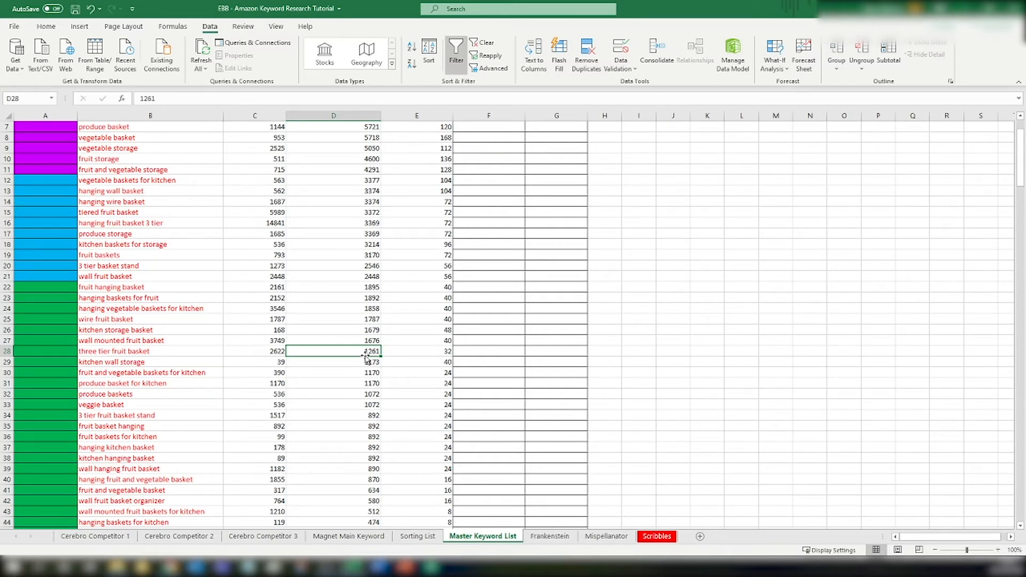
pyautogui.click(429, 353)
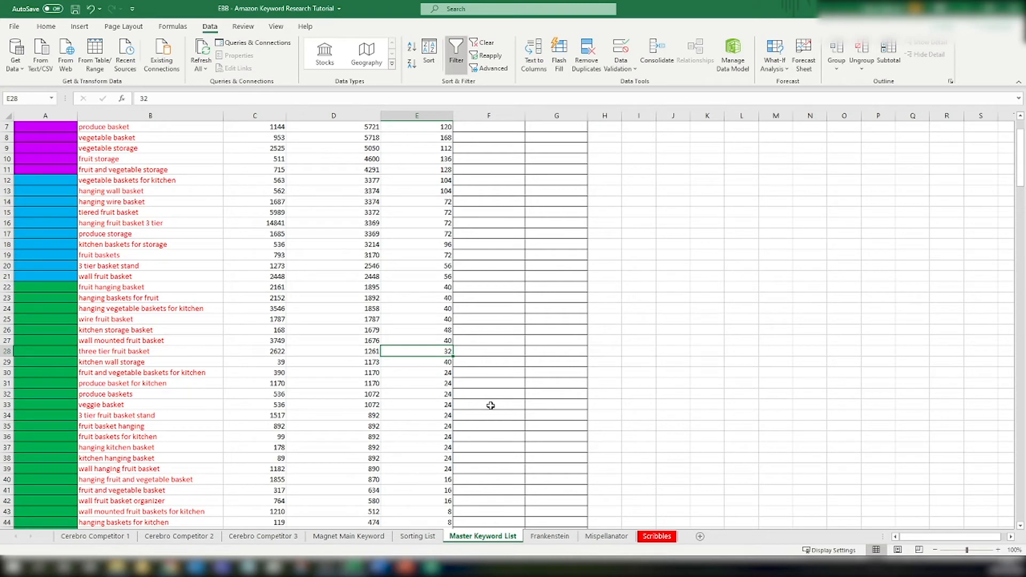
# Compare the high-volume keywords at the start of the Master Keyword List with the lower-volume green group
pyautogui.scroll(2, 334, 355)
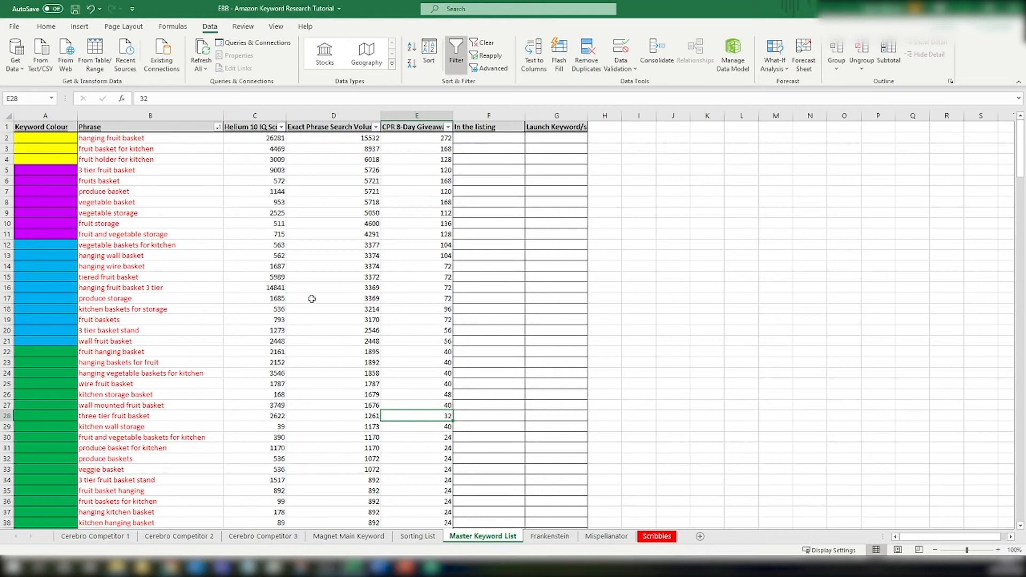
pyautogui.scroll(-5, 304, 299)
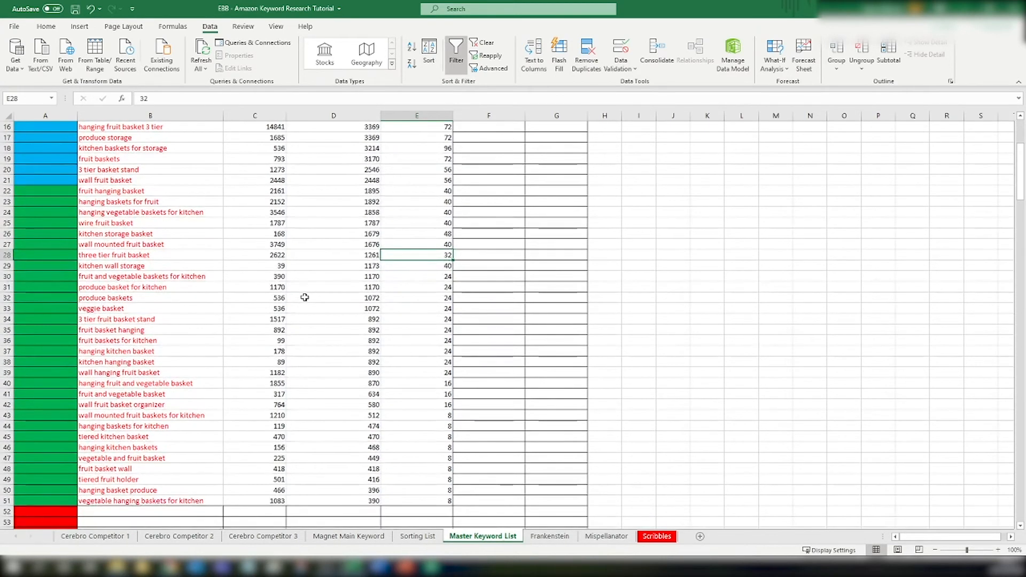
pyautogui.scroll(5, 304, 297)
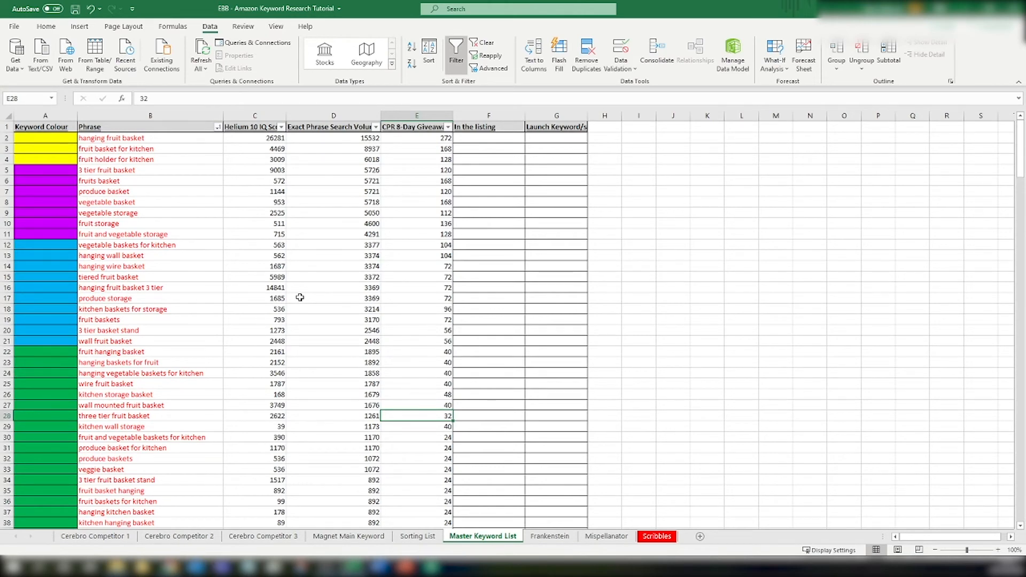
pyautogui.scroll(-5, 300, 297)
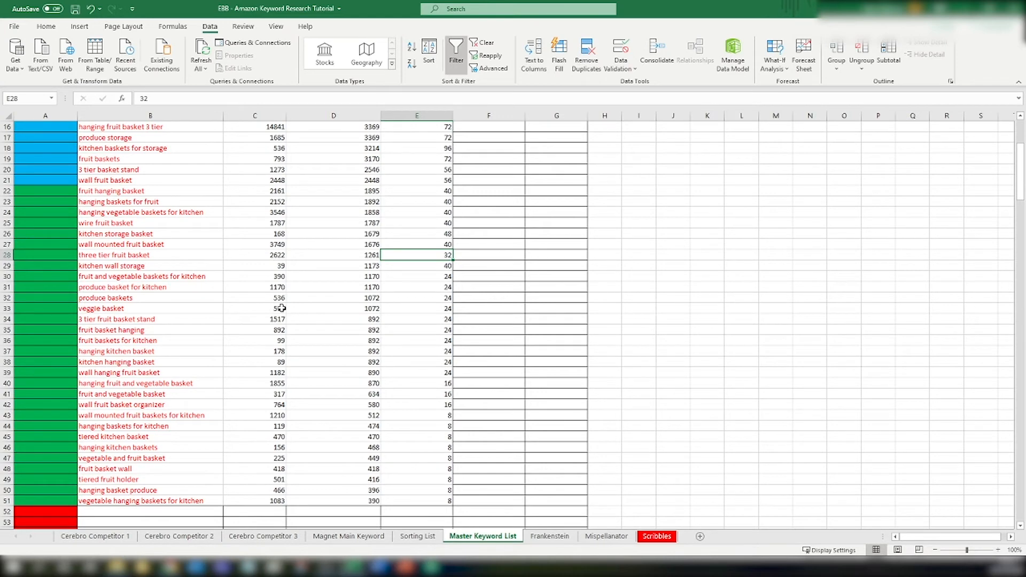
pyautogui.scroll(5, 282, 308)
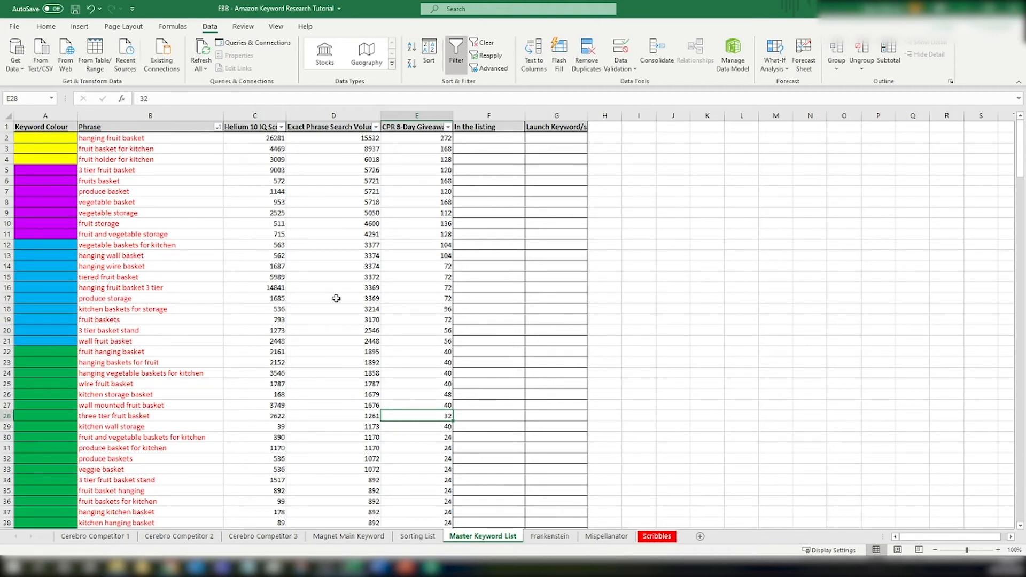
pyautogui.scroll(-2, 362, 298)
pyautogui.scroll(2, 362, 298)
pyautogui.scroll(-2, 185, 279)
pyautogui.scroll(2, 184, 284)
# Review the empty red rows and the uncoloured keywords from "kitchen organization" onward, and return to the list's header
pyautogui.scroll(-11, 475, 284)
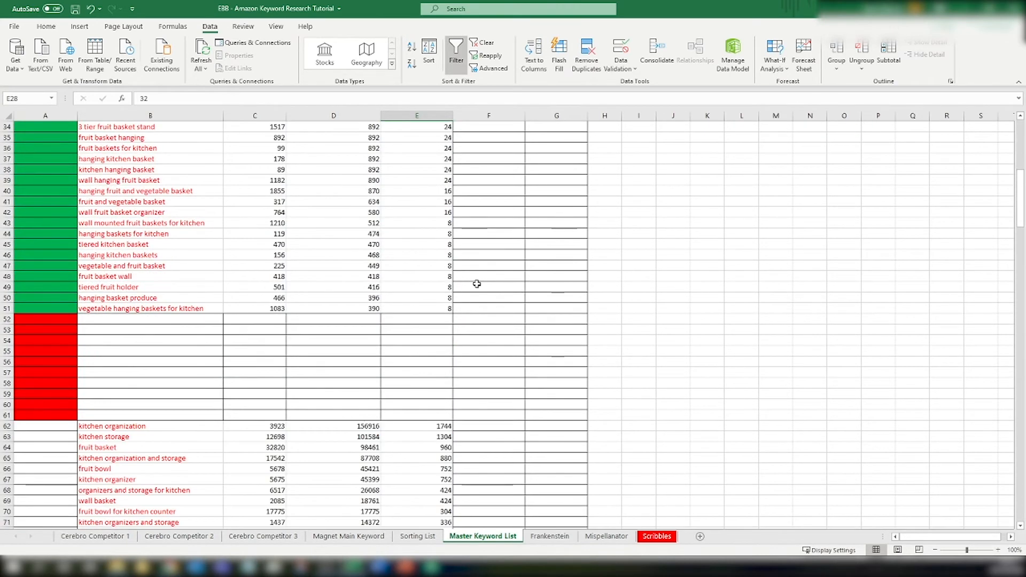
pyautogui.scroll(-3, 195, 420)
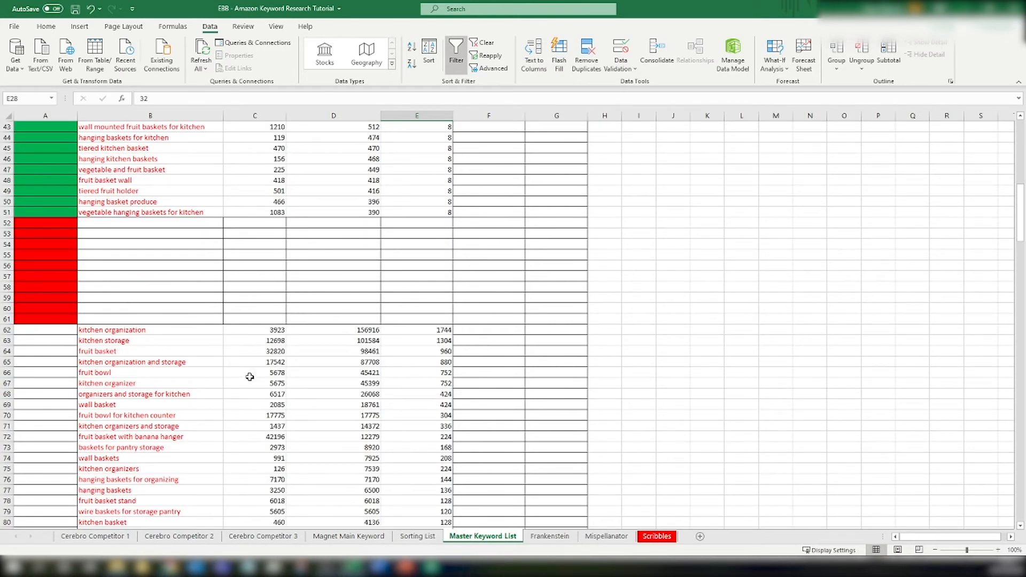
pyautogui.scroll(-1, 150, 337)
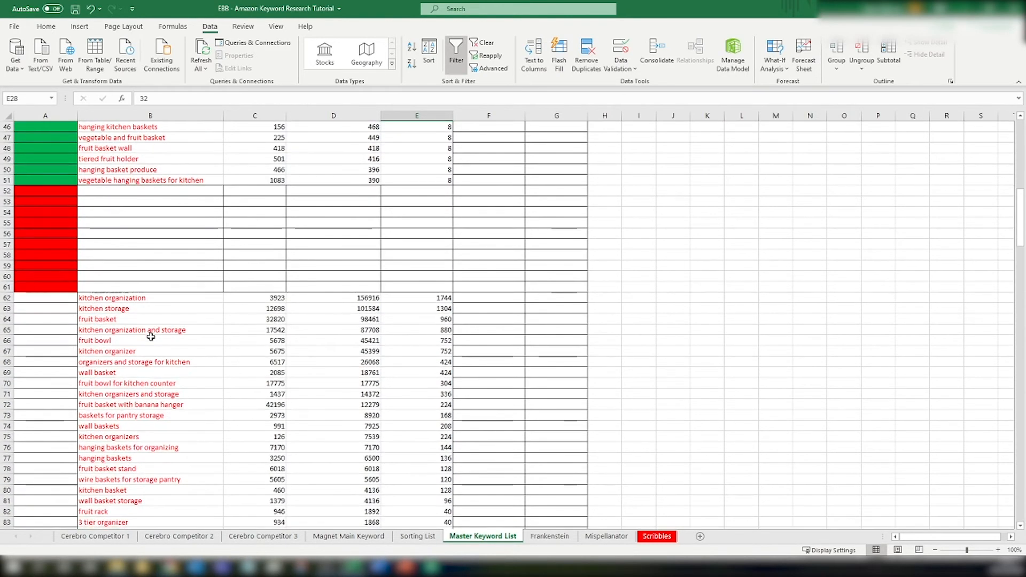
pyautogui.scroll(-1, 152, 331)
pyautogui.scroll(-1, 152, 331)
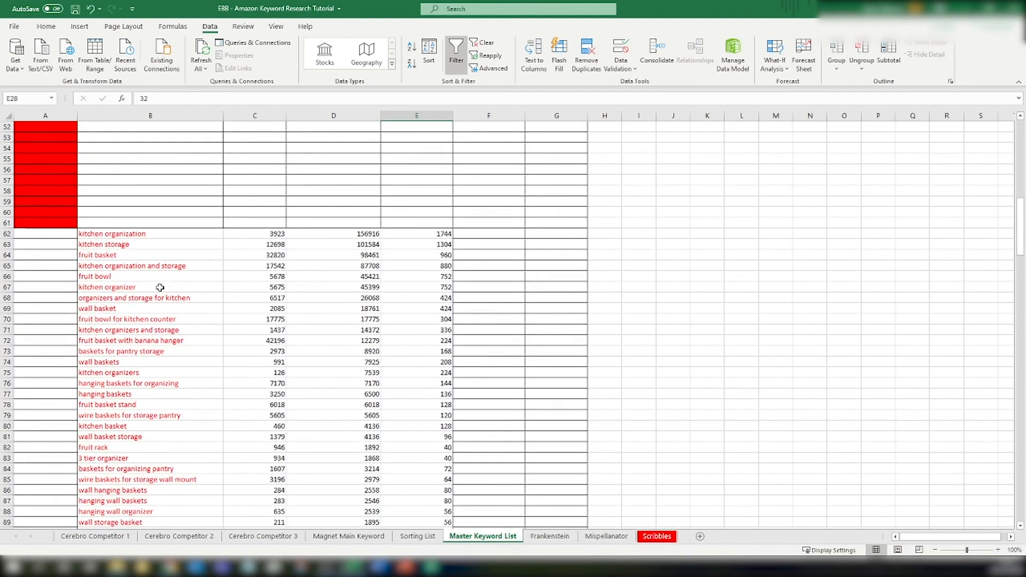
pyautogui.scroll(-3, 157, 300)
pyautogui.scroll(-12, 160, 279)
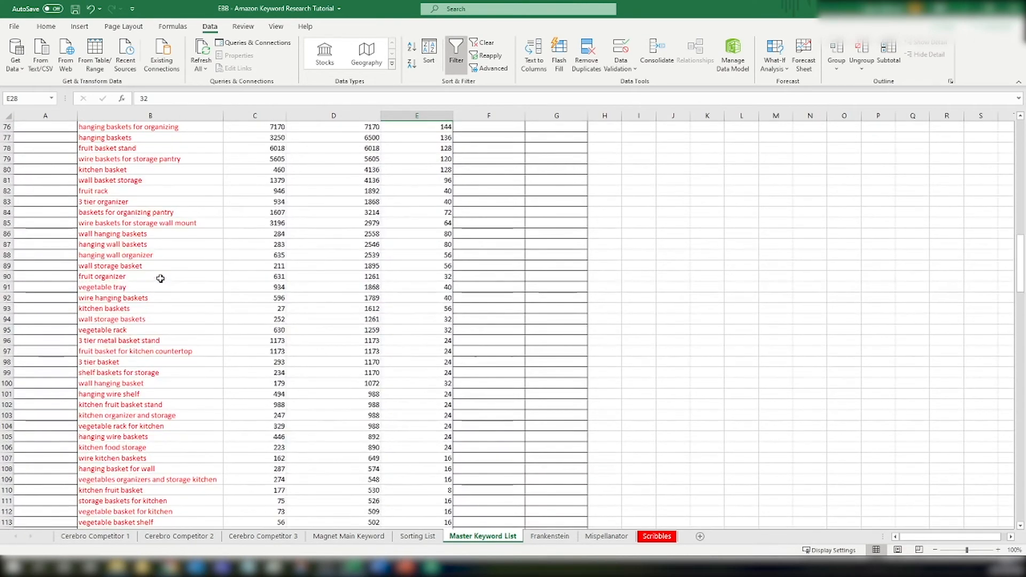
pyautogui.scroll(14, 160, 279)
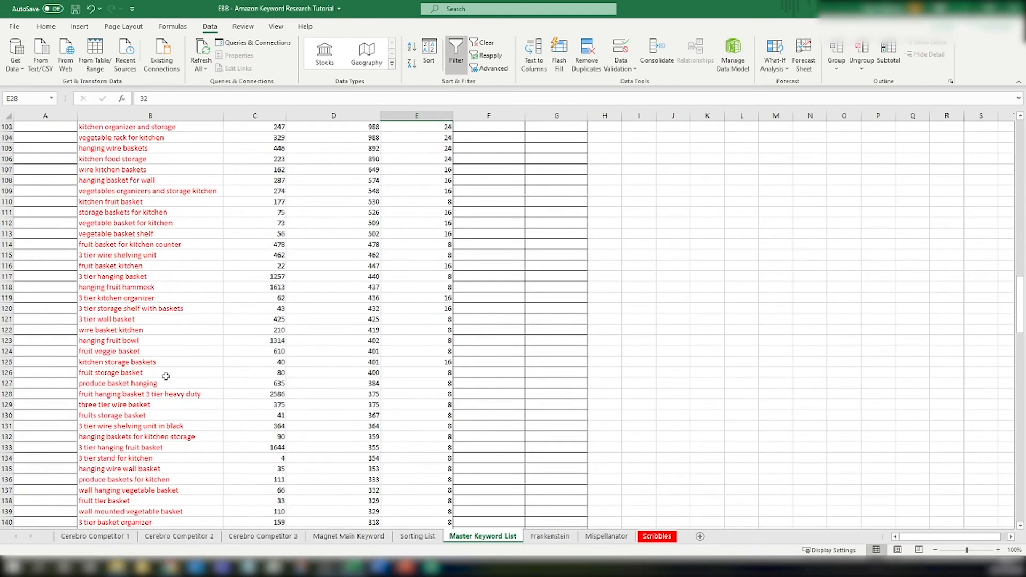
pyautogui.scroll(18, 171, 374)
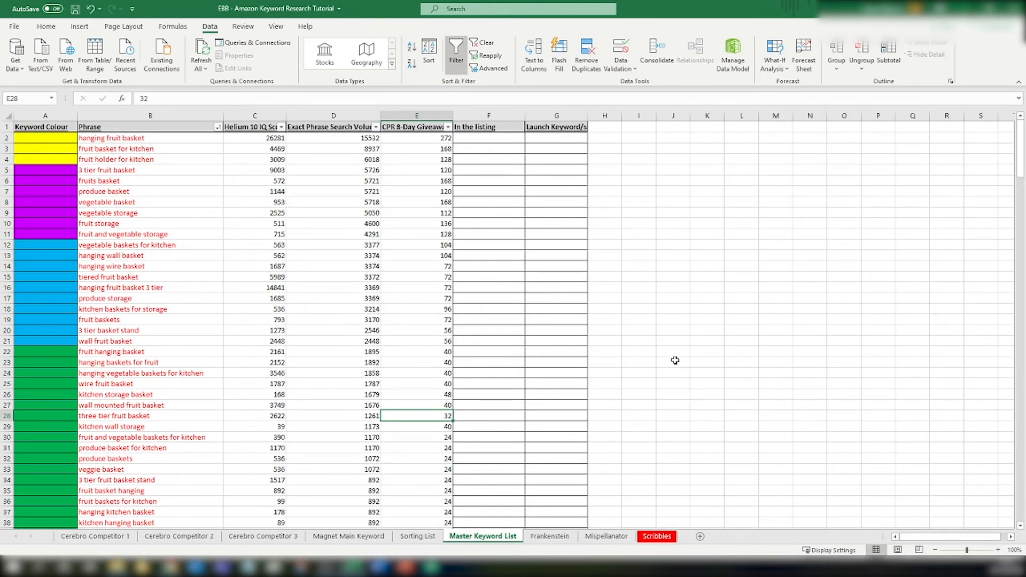
# Compare the Frankenstein sheet's de-duplicated keyword checklist with the Master Keyword List, ending on the master list
pyautogui.click(686, 289)
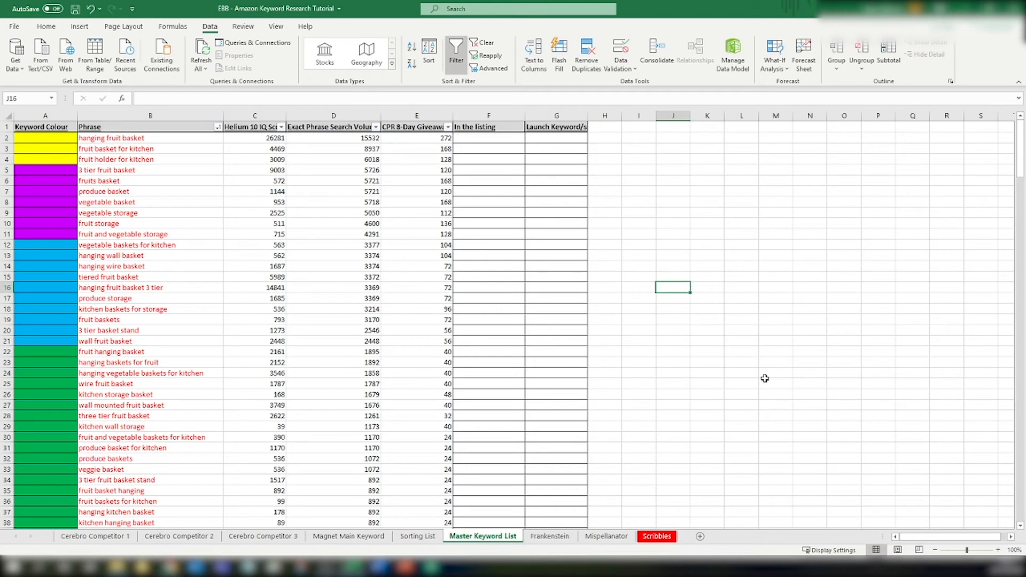
pyautogui.click(549, 537)
pyautogui.click(417, 368)
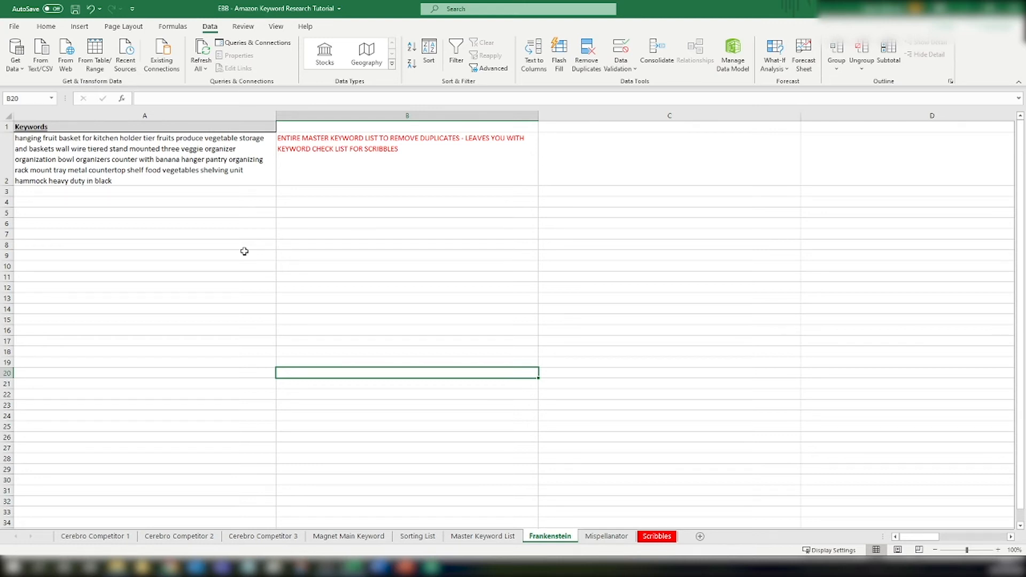
pyautogui.click(481, 536)
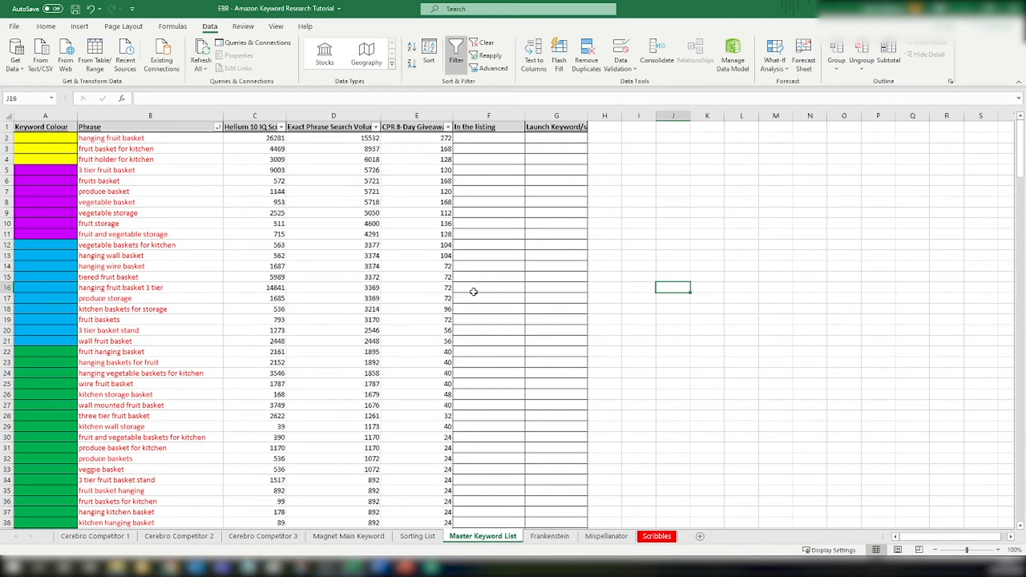
pyautogui.click(548, 540)
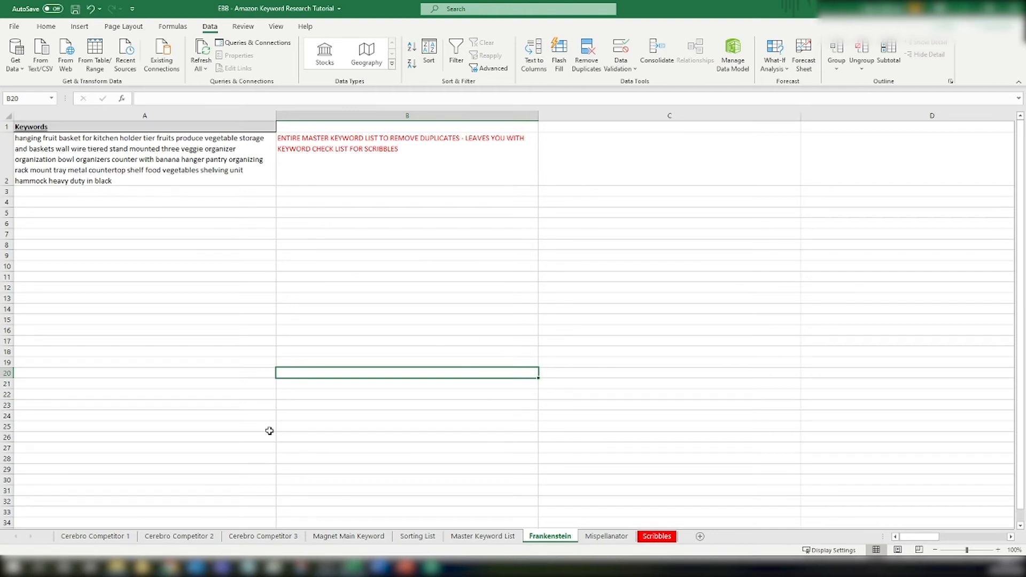
pyautogui.click(483, 536)
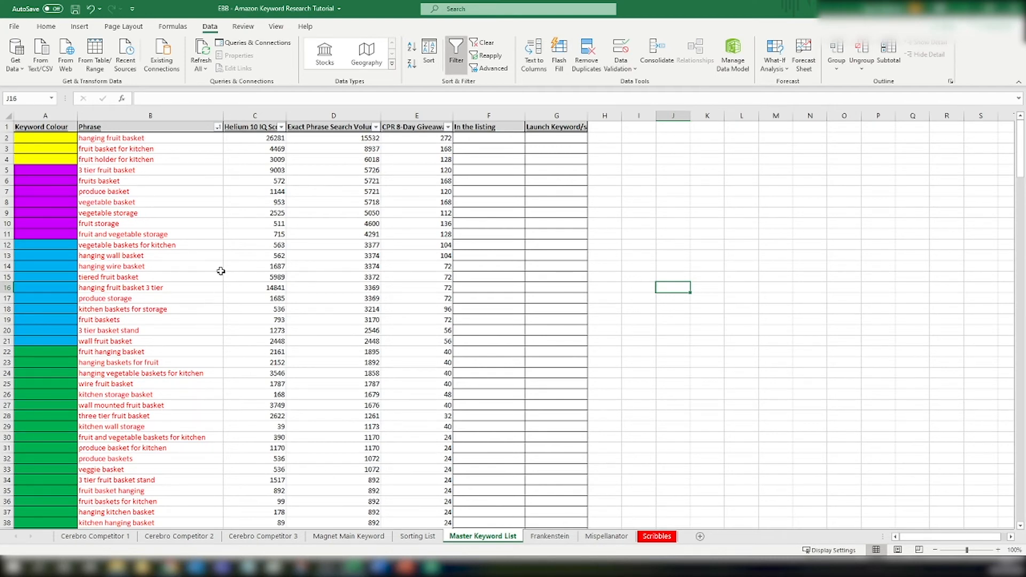
# Look through the Phrase column of the Master Keyword List down to the uncoloured keywords, and return to its header
pyautogui.scroll(-20, 179, 222)
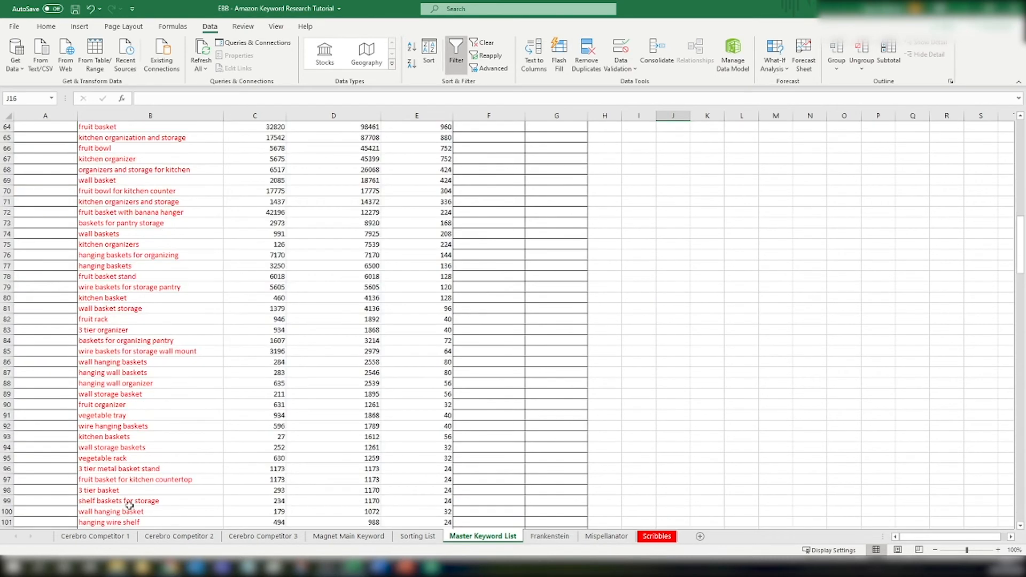
pyautogui.click(131, 306)
pyautogui.moveTo(124, 231); pyautogui.dragTo(131, 383)
pyautogui.click(135, 331)
pyautogui.scroll(8, 652, 298)
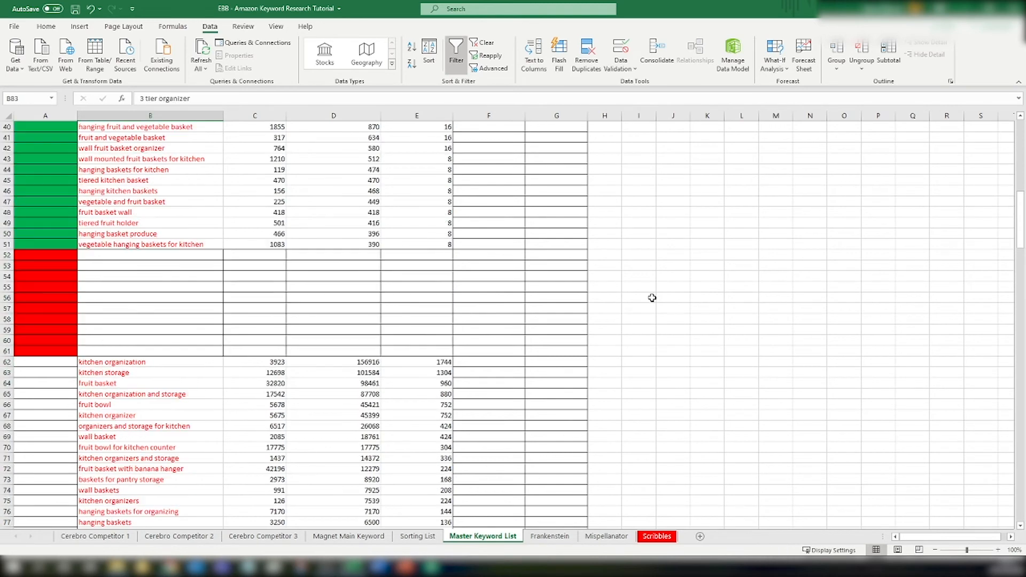
pyautogui.scroll(9, 652, 298)
pyautogui.scroll(4, 139, 108)
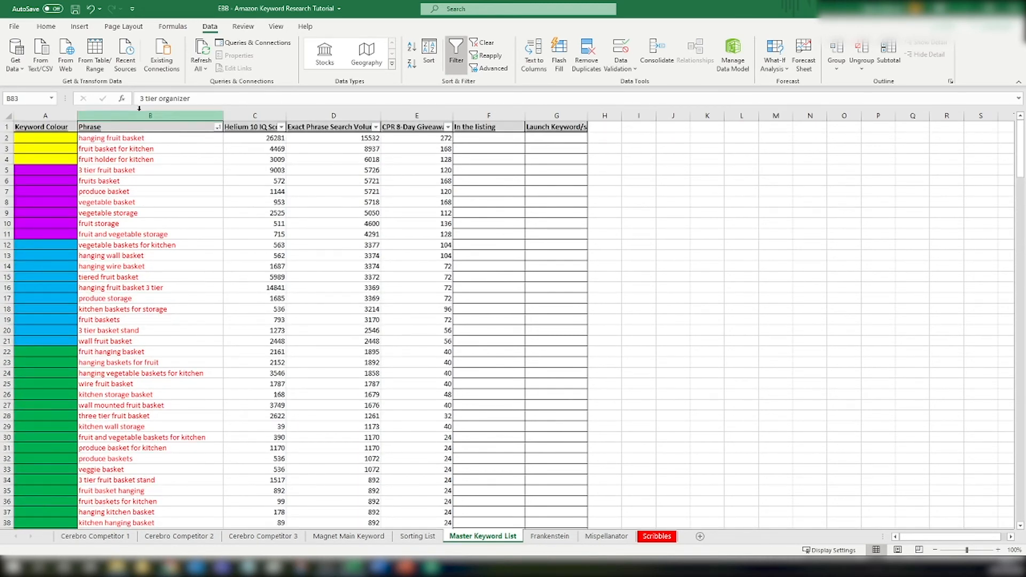
# Compare the original keywords and de-duplicated result in Helium 10's Frankenstein with the Master Keyword List in Excel
pyautogui.click(170, 567)
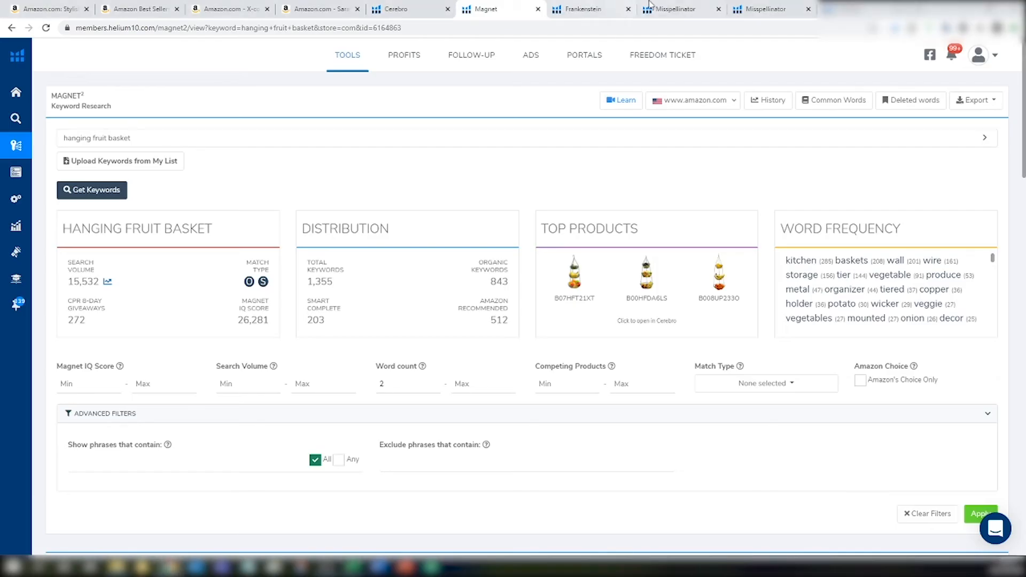
pyautogui.click(583, 10)
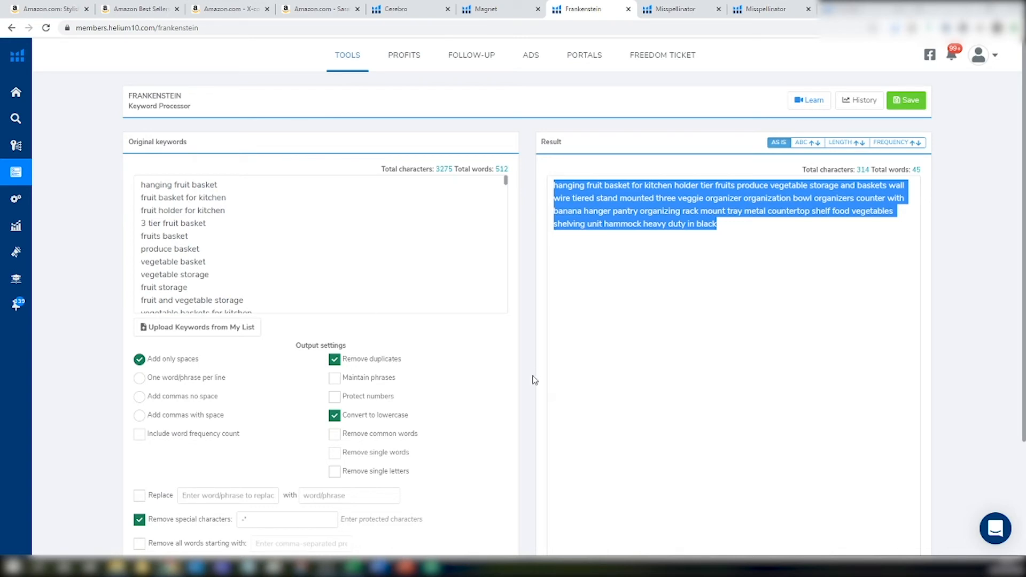
pyautogui.scroll(-1, 534, 379)
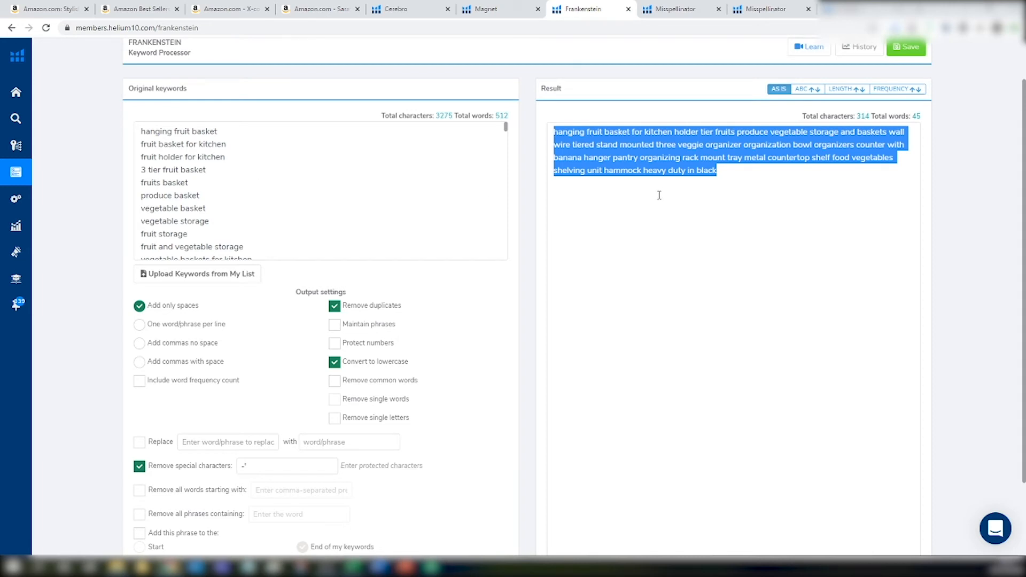
pyautogui.click(351, 567)
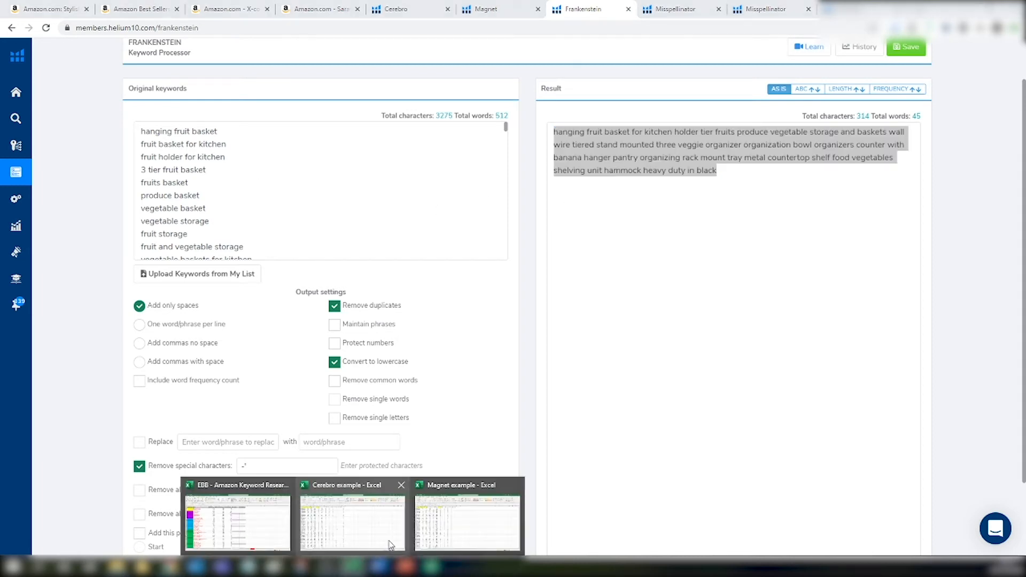
pyautogui.click(256, 534)
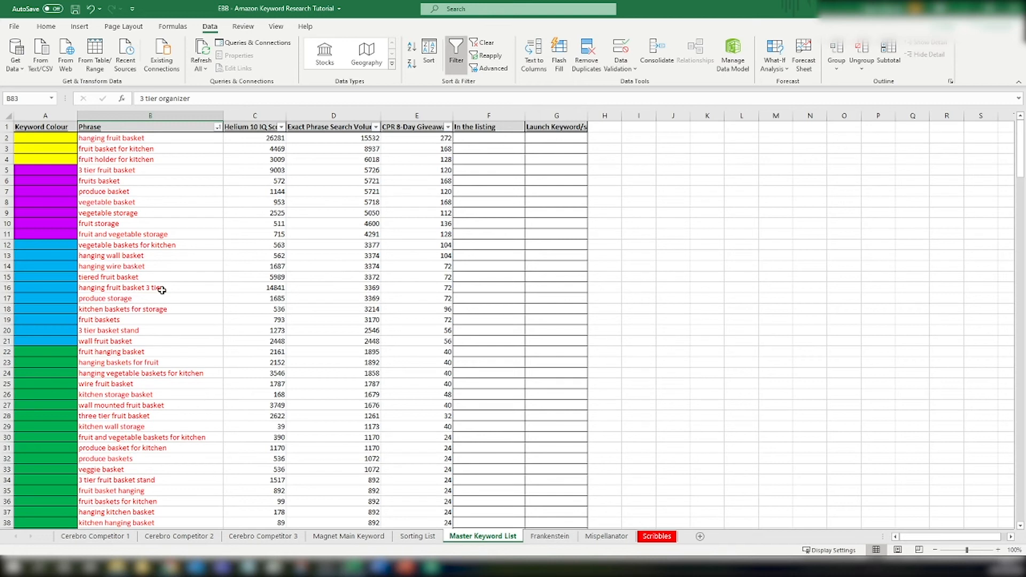
pyautogui.click(124, 267)
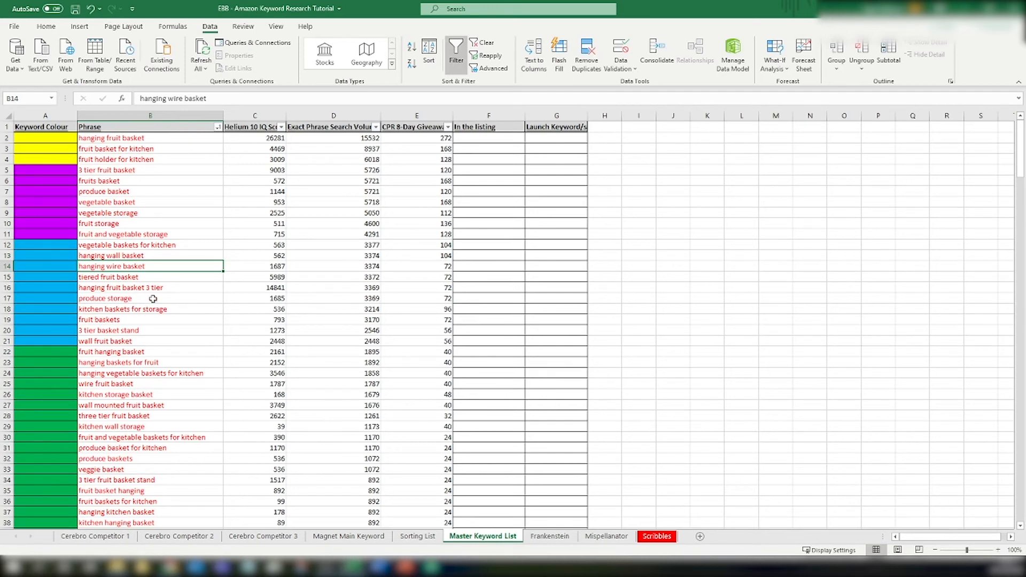
# Check the workbook's Frankenstein sheet against Helium 10's Frankenstein output settings and select its entire de-duplicated result
pyautogui.click(550, 536)
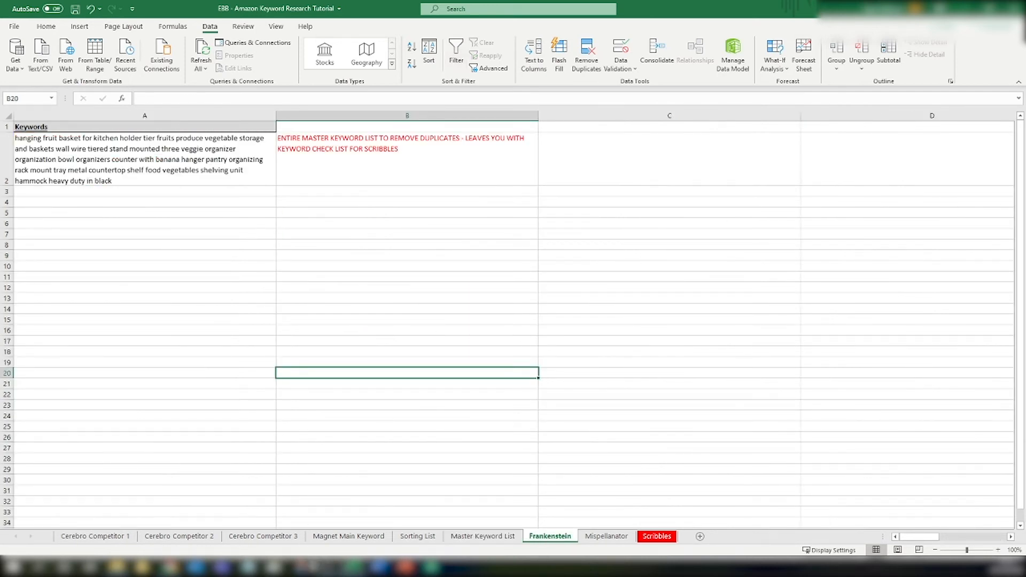
pyautogui.click(171, 566)
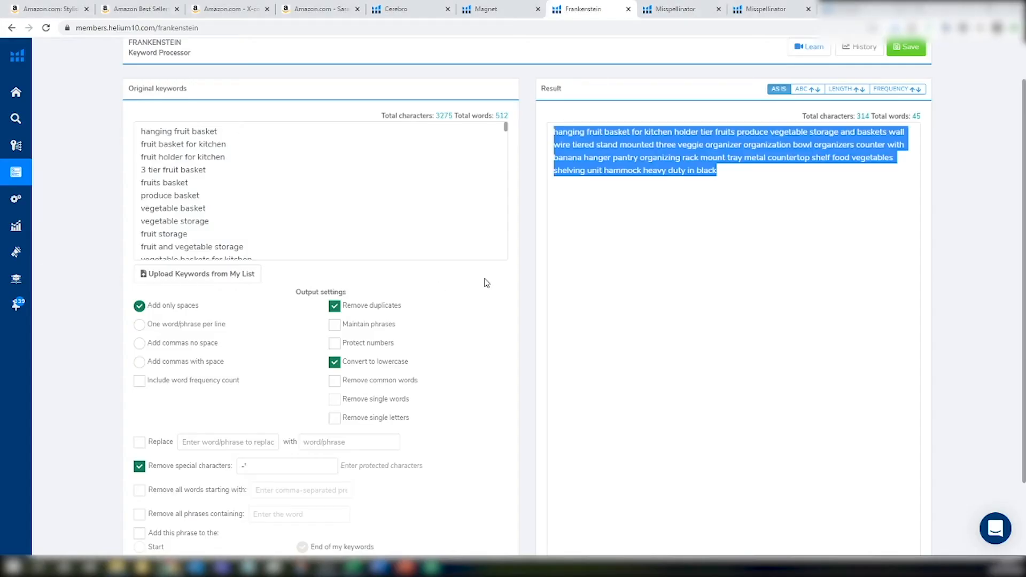
pyautogui.click(765, 244)
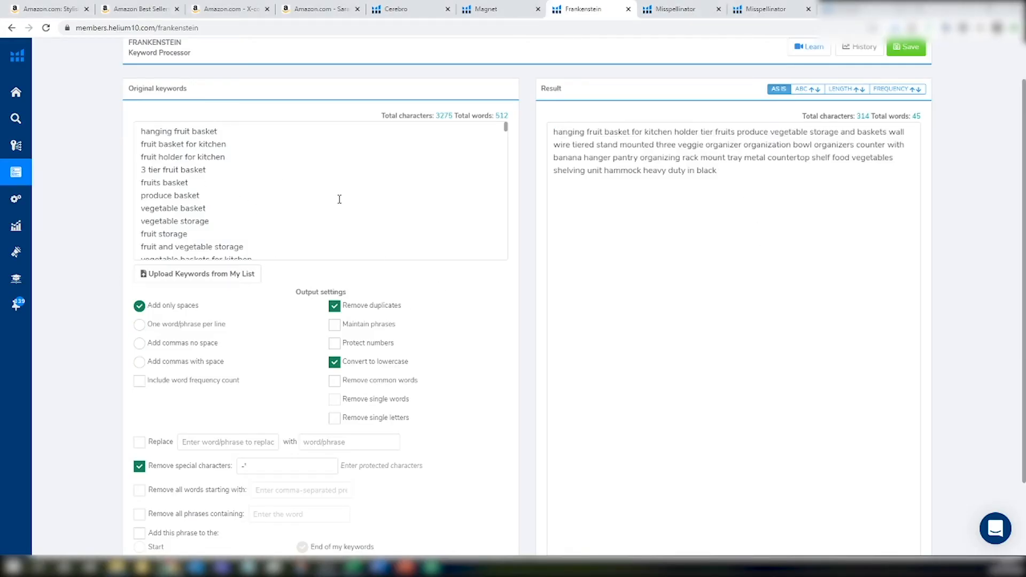
pyautogui.scroll(-2, 303, 465)
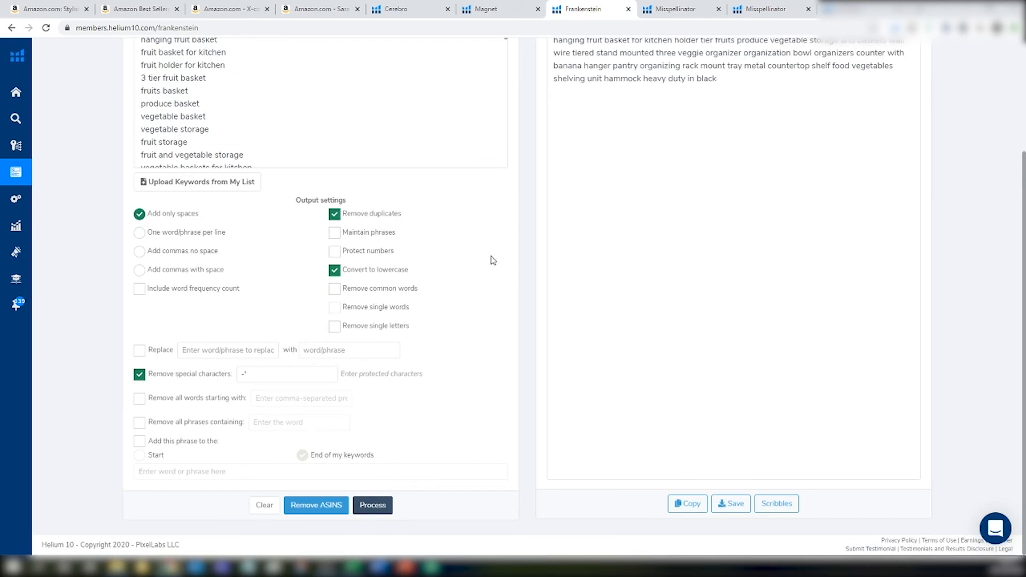
pyautogui.scroll(3, 490, 259)
pyautogui.hotkey('ctrl', 'a')
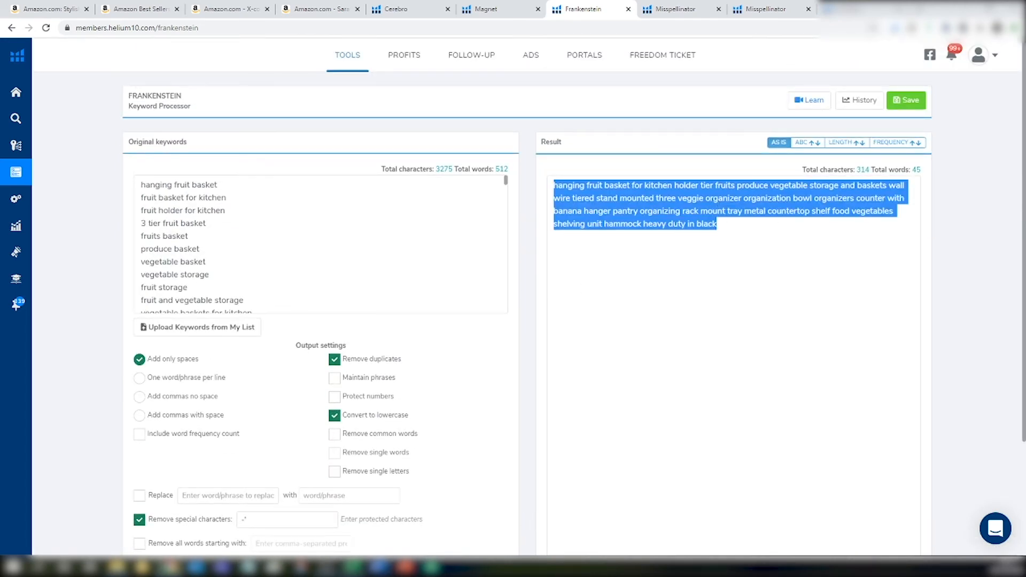
# In the Excel workbook, compare the Frankenstein sheet's keyword checklist with the misspelled phrases on the Mispellanator sheet
pyautogui.click(355, 566)
pyautogui.click(260, 545)
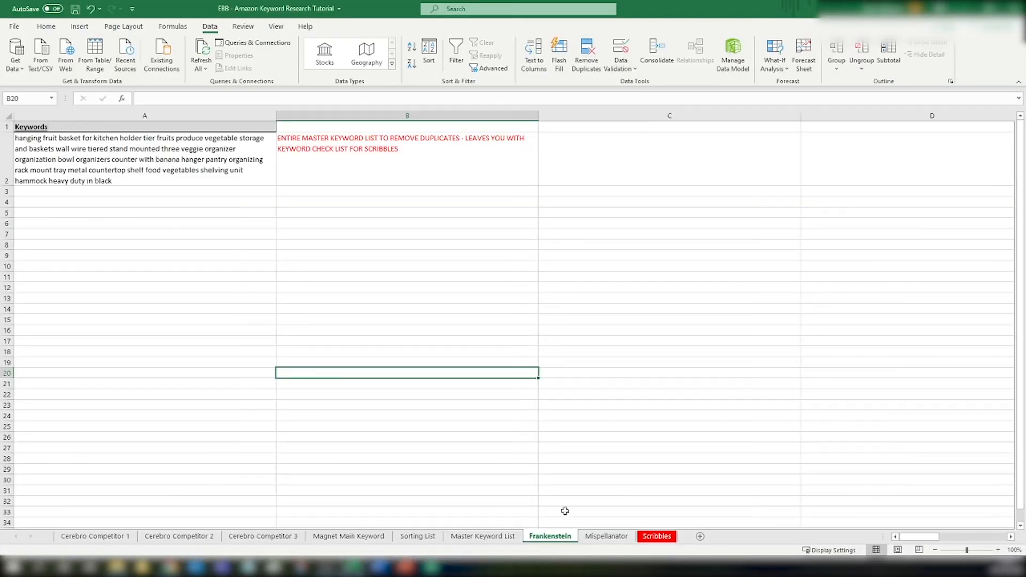
pyautogui.click(483, 344)
pyautogui.doubleClick(127, 150)
pyautogui.click(228, 298)
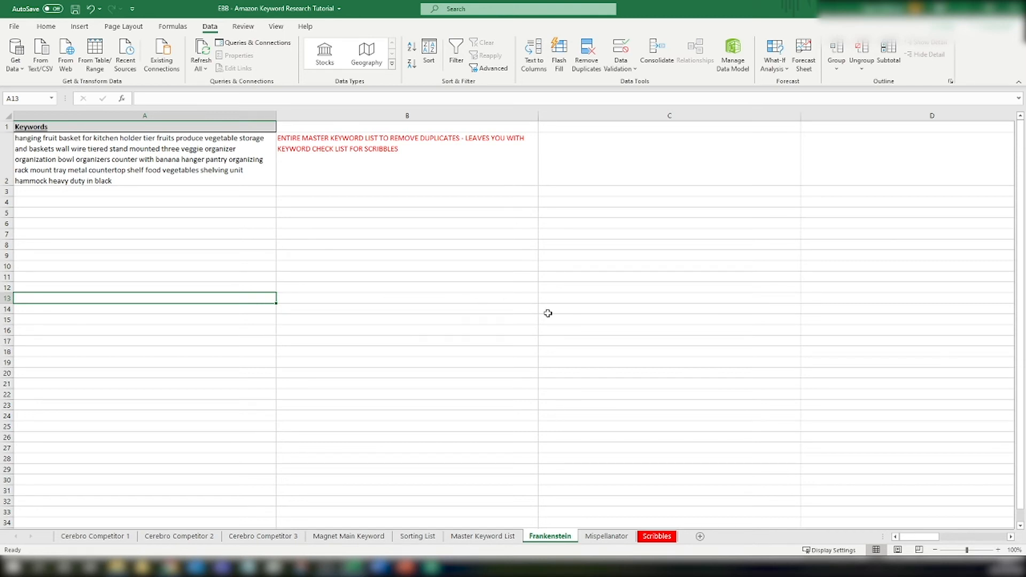
pyautogui.click(613, 542)
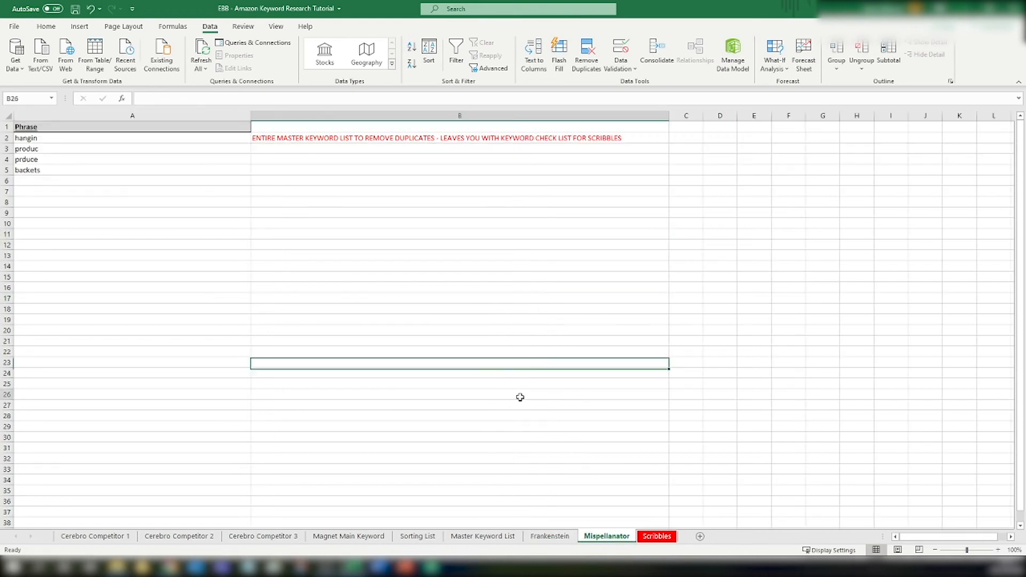
pyautogui.click(549, 536)
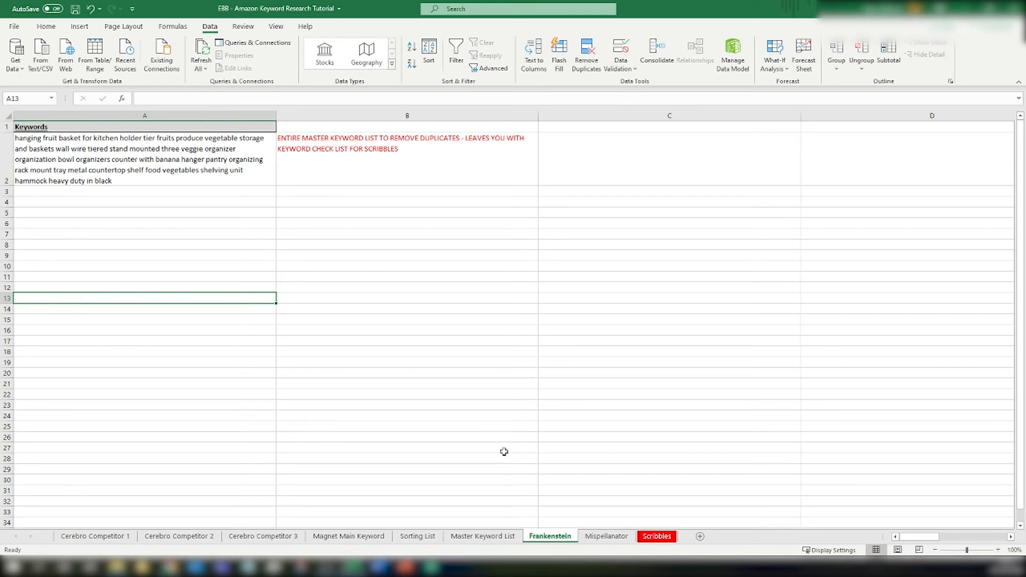
pyautogui.click(605, 538)
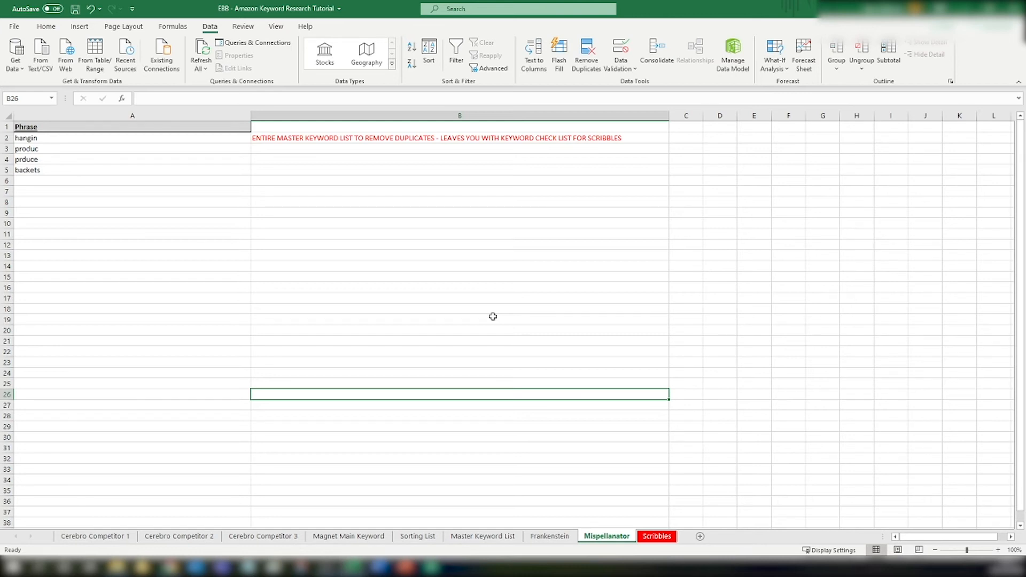
# In Helium 10's Misspellinator, select hanging, fruit, basket, tier, vegetable, baskets and fruits, and find their misspellings
pyautogui.click(173, 567)
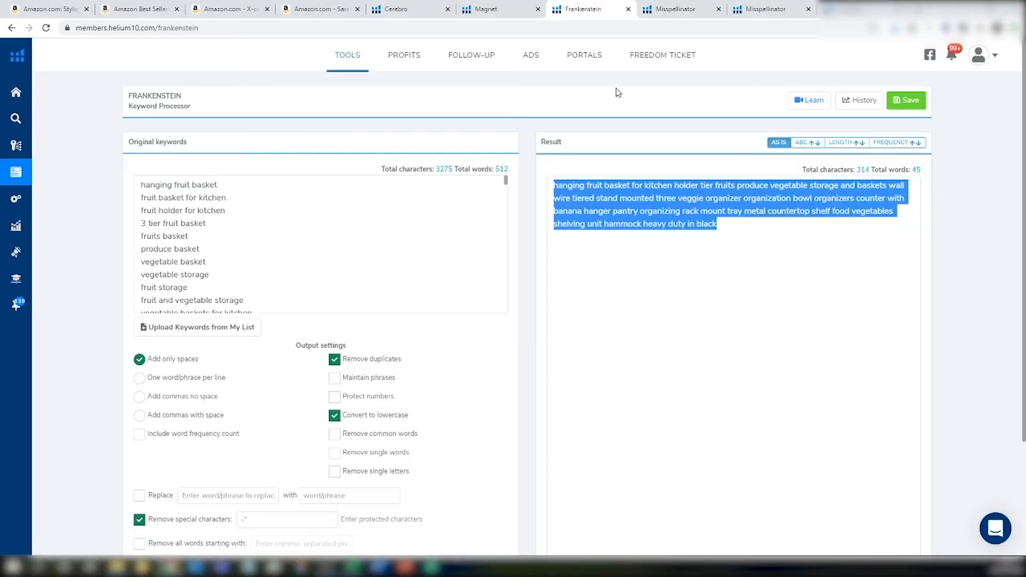
pyautogui.click(673, 9)
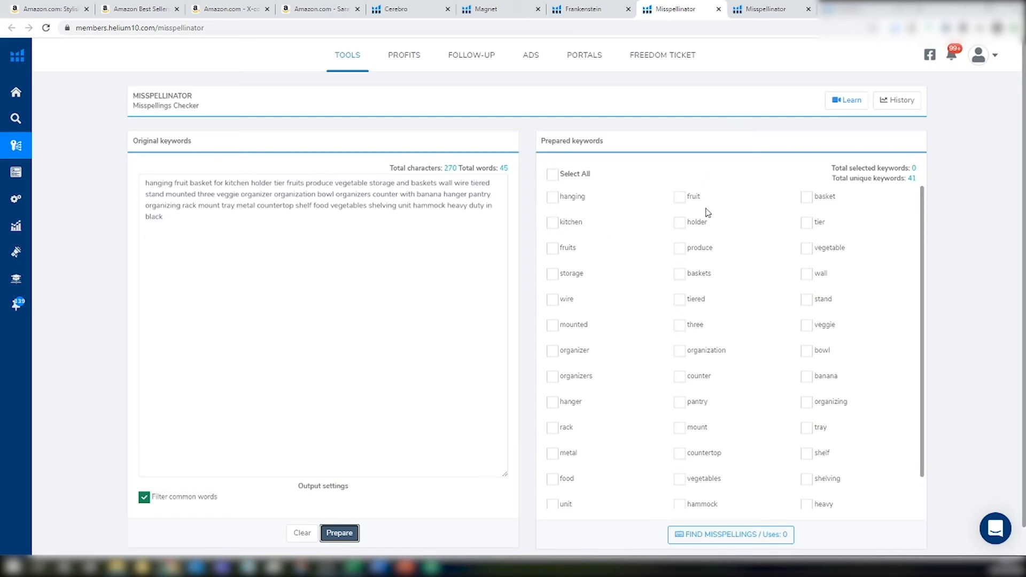
pyautogui.click(553, 197)
pyautogui.click(679, 197)
pyautogui.click(807, 197)
pyautogui.click(806, 222)
pyautogui.click(806, 248)
pyautogui.click(679, 274)
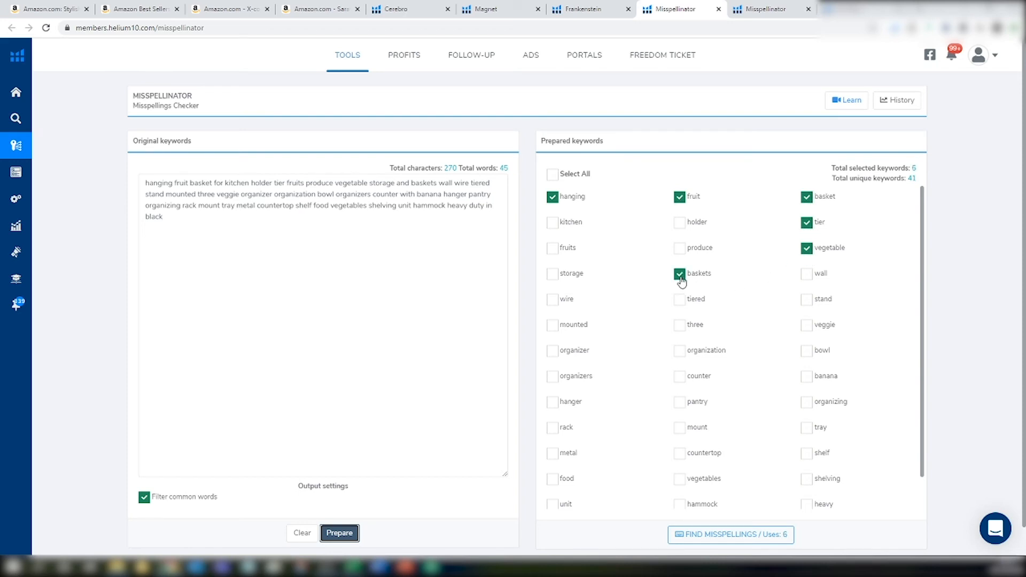
pyautogui.click(552, 249)
pyautogui.scroll(-1, 778, 245)
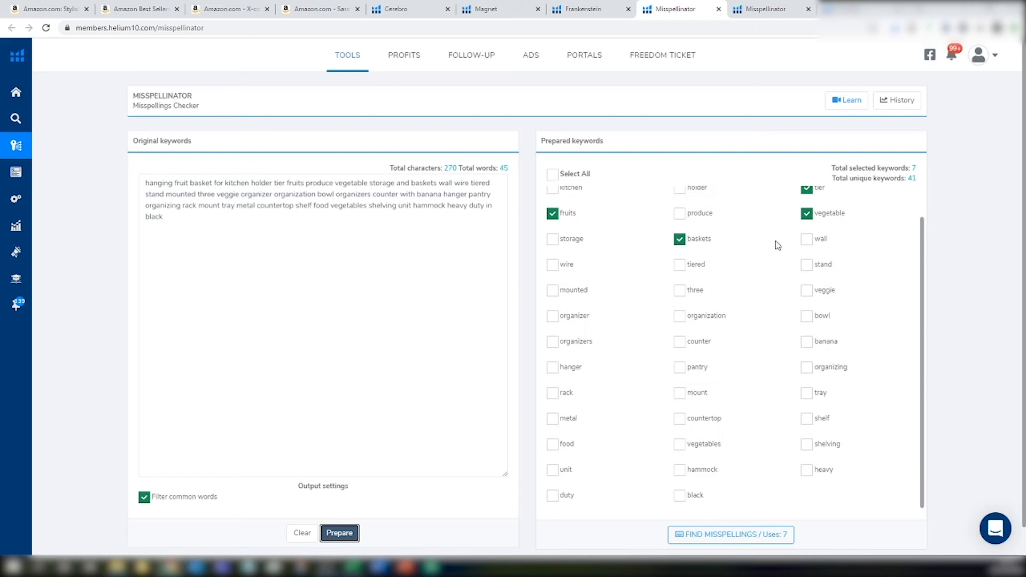
pyautogui.click(740, 536)
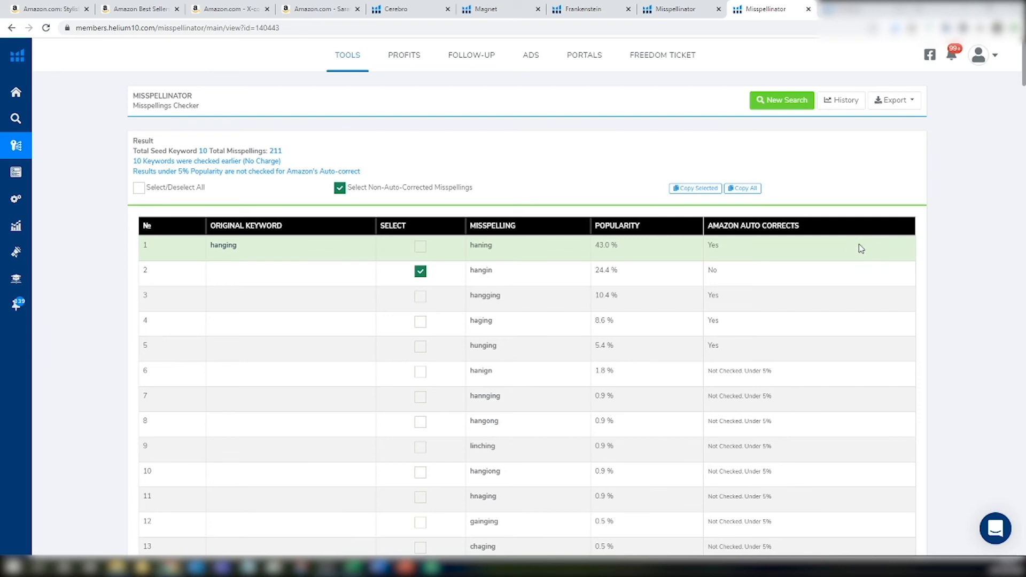
# Review which misspellings Amazon does not auto-correct, and compare them with the phrases on Excel's Mispellanator sheet
pyautogui.scroll(-1, 864, 262)
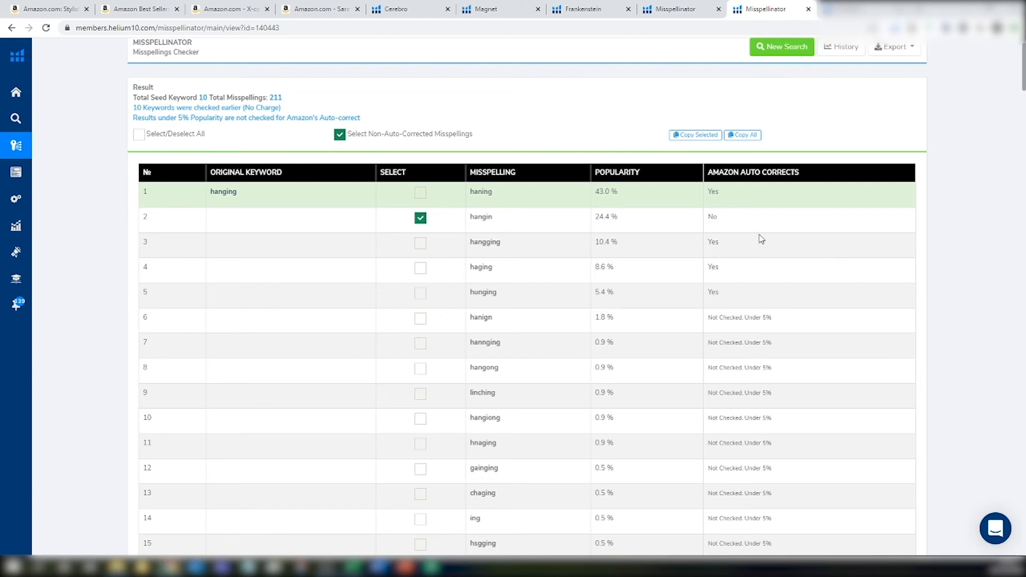
pyautogui.doubleClick(713, 216)
pyautogui.click(723, 226)
pyautogui.scroll(-2, 609, 293)
pyautogui.scroll(-4, 609, 294)
pyautogui.scroll(7, 611, 289)
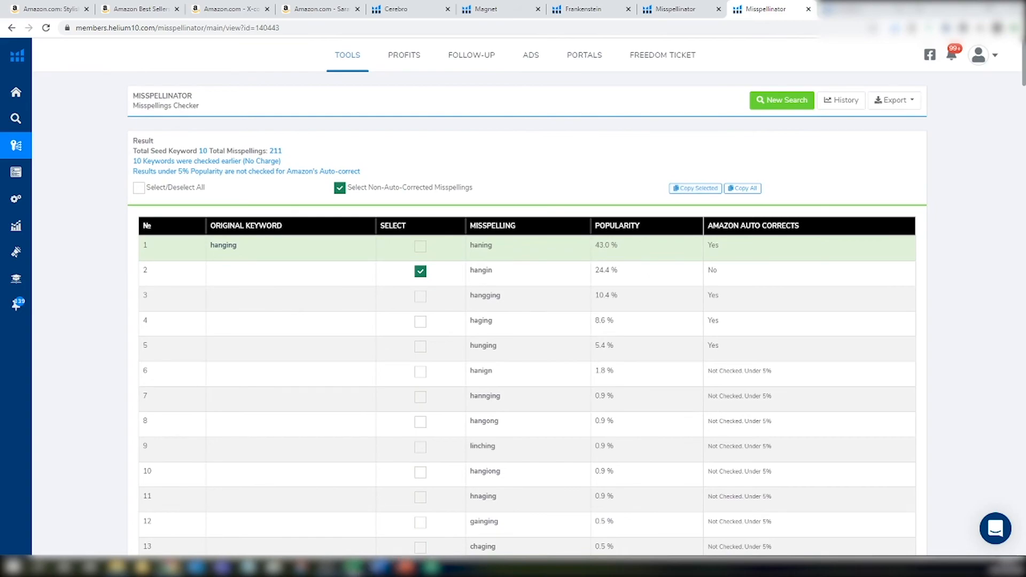
pyautogui.moveTo(353, 566)
pyautogui.click(235, 525)
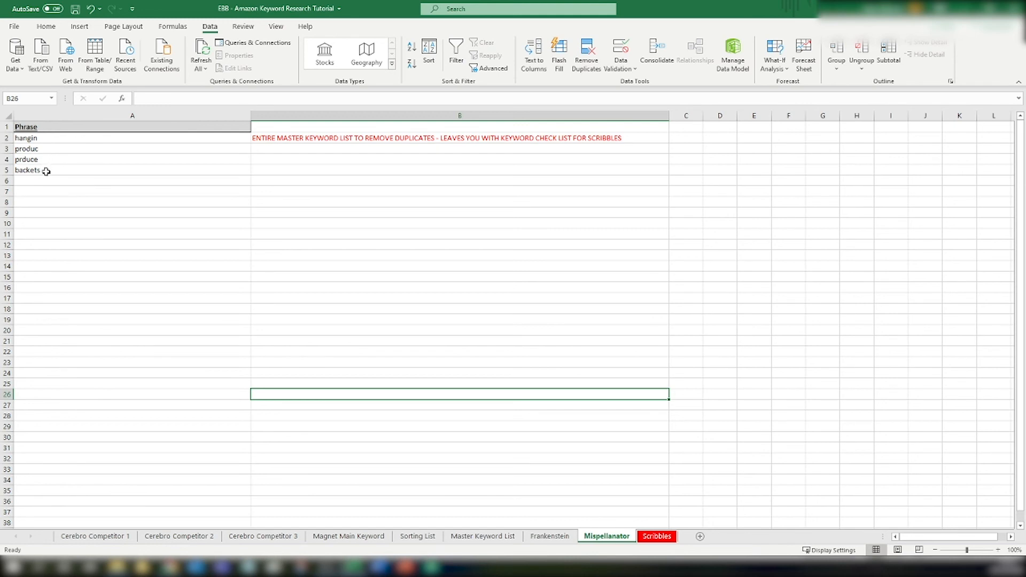
pyautogui.click(246, 266)
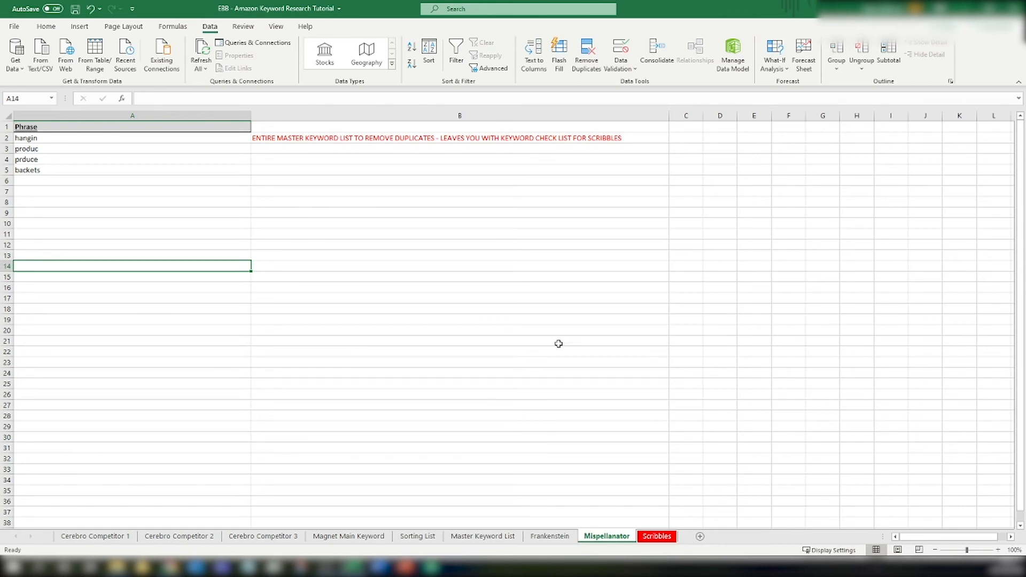
# Compare the Scribbles sheet's unused phrase and backend columns with the Master Keyword List and the Frankenstein checklist
pyautogui.click(660, 538)
pyautogui.click(457, 372)
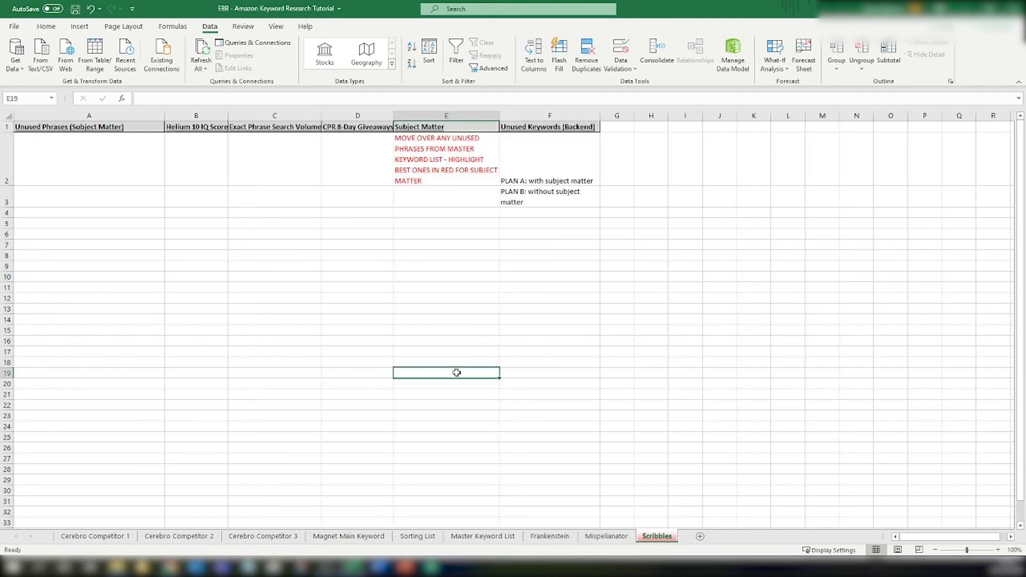
pyautogui.click(483, 536)
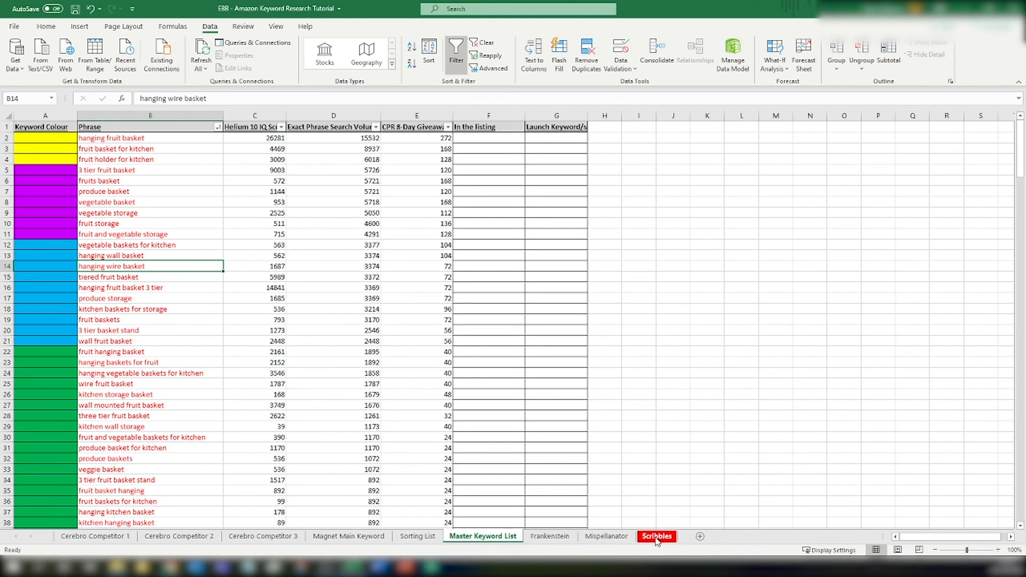
pyautogui.click(550, 535)
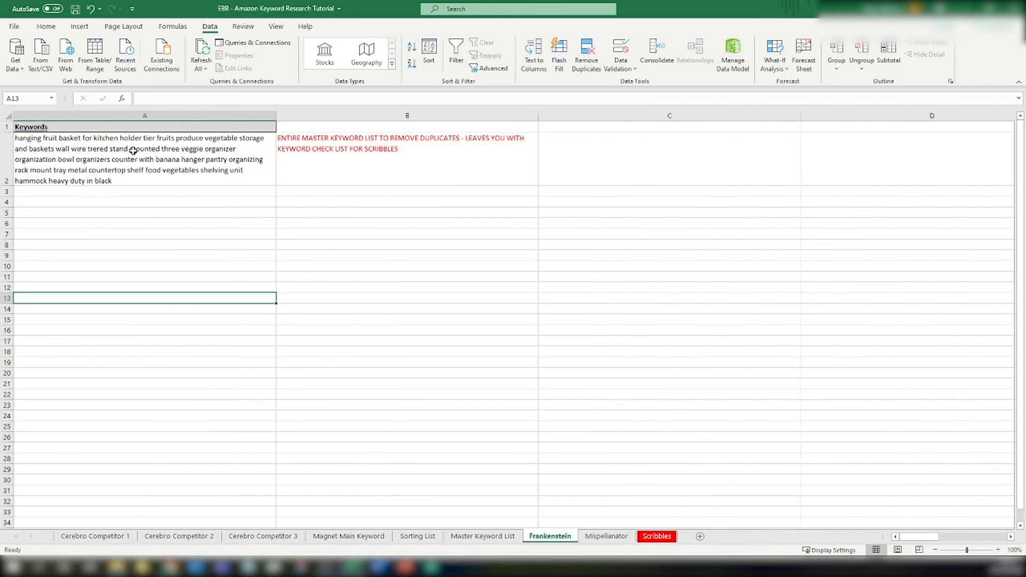
pyautogui.click(108, 163)
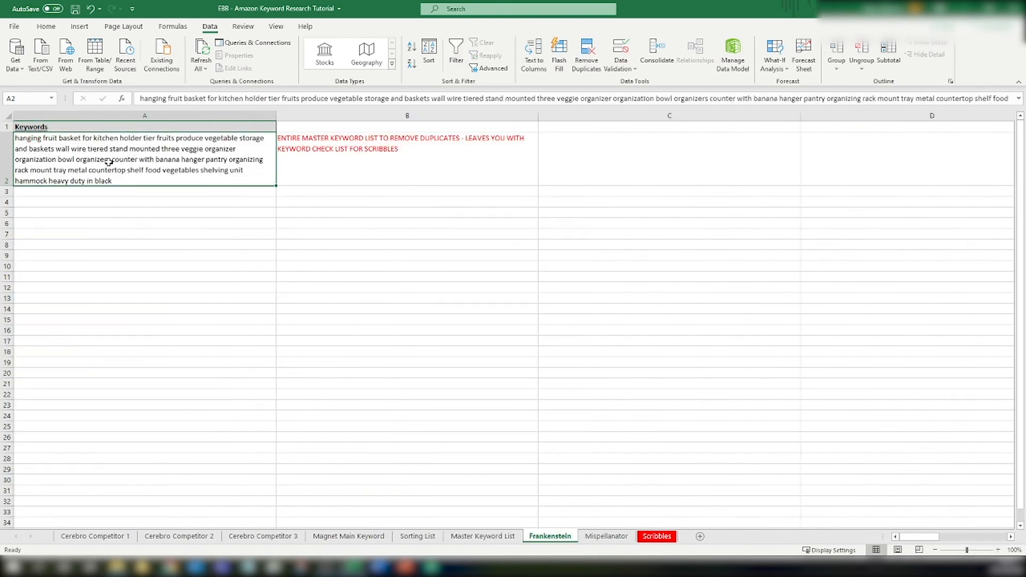
pyautogui.click(472, 538)
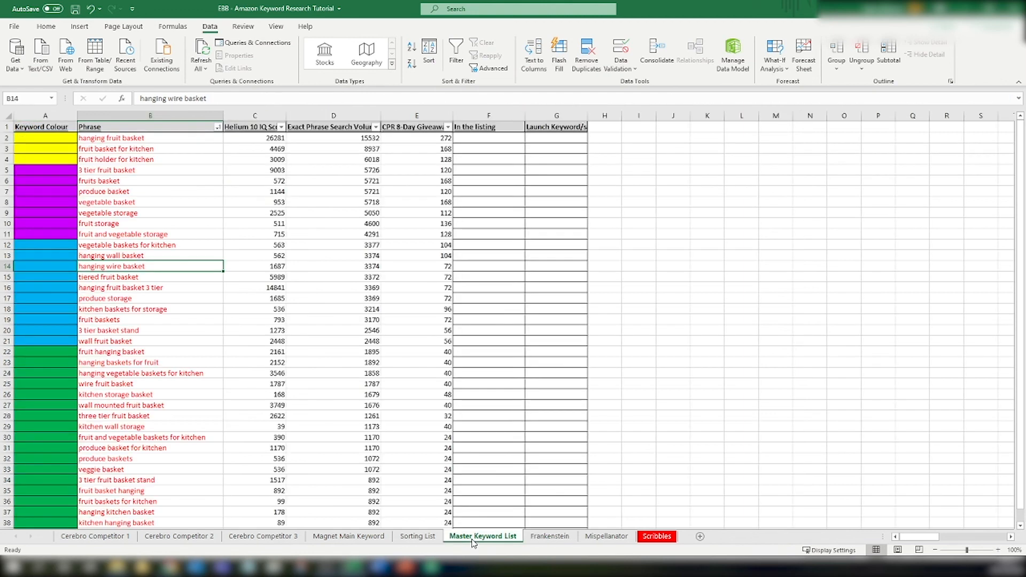
pyautogui.click(657, 538)
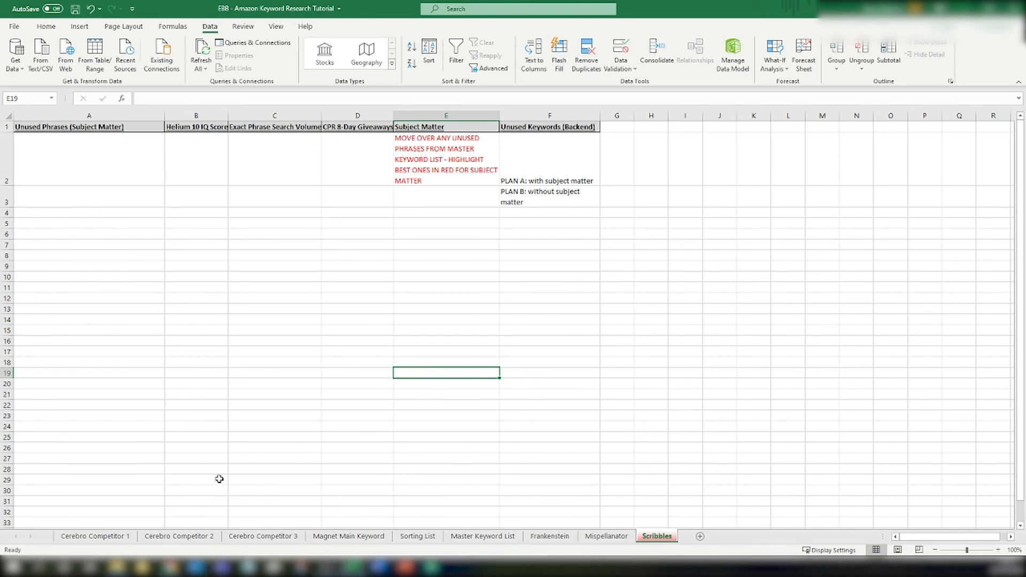
# Examine the words, phrases and listing fields in Helium 10's Scribbles alongside the Excel workbook, ending on the Frankenstein sheet
pyautogui.click(168, 566)
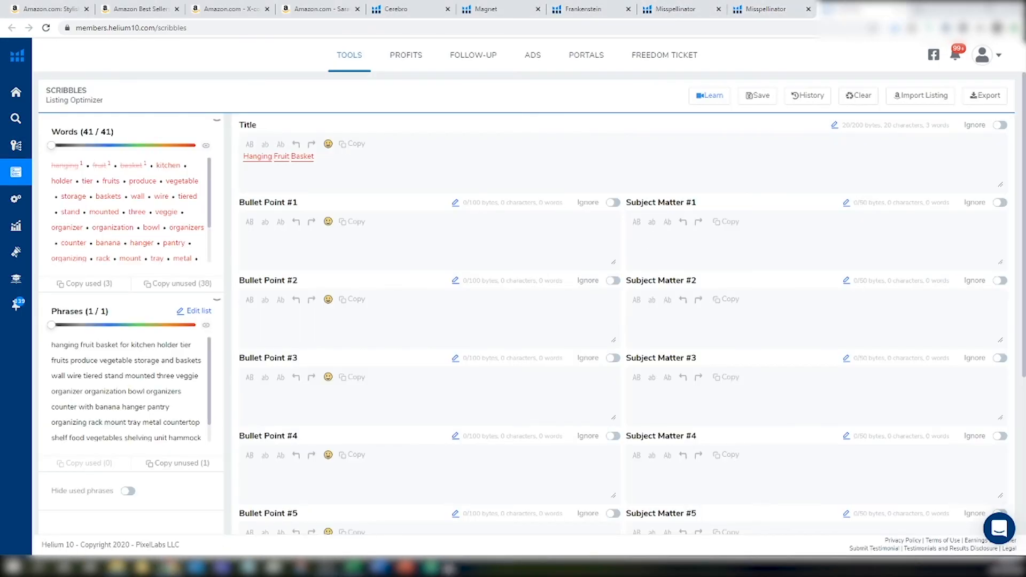
pyautogui.moveTo(353, 568)
pyautogui.click(254, 518)
pyautogui.click(173, 567)
pyautogui.click(183, 289)
pyautogui.moveTo(353, 565)
pyautogui.click(212, 534)
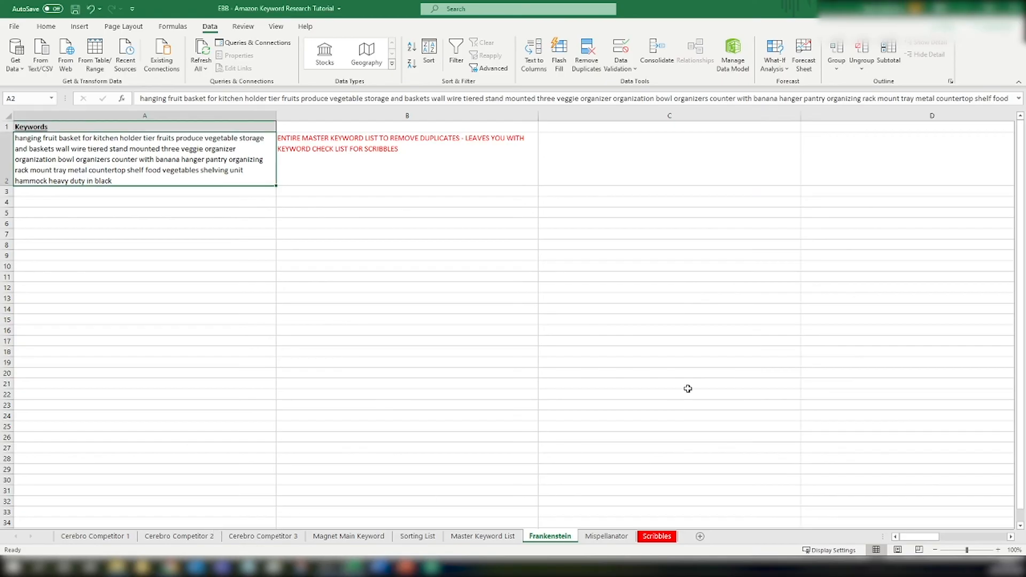
# Look over the Frankenstein, Mispellanator and Cerebro Competitor 1 sheets, and return to the Master Keyword List
pyautogui.click(431, 359)
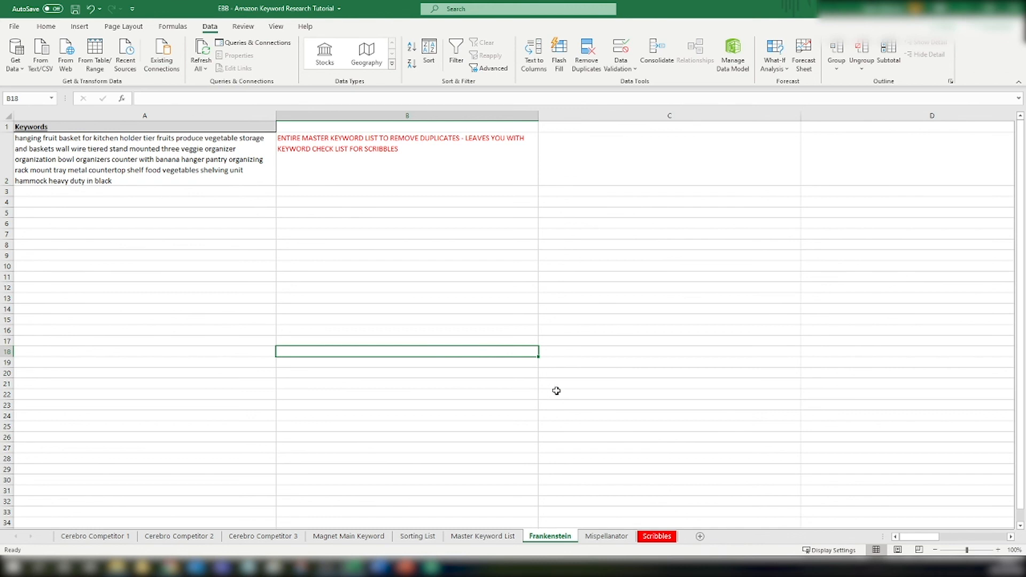
pyautogui.click(606, 537)
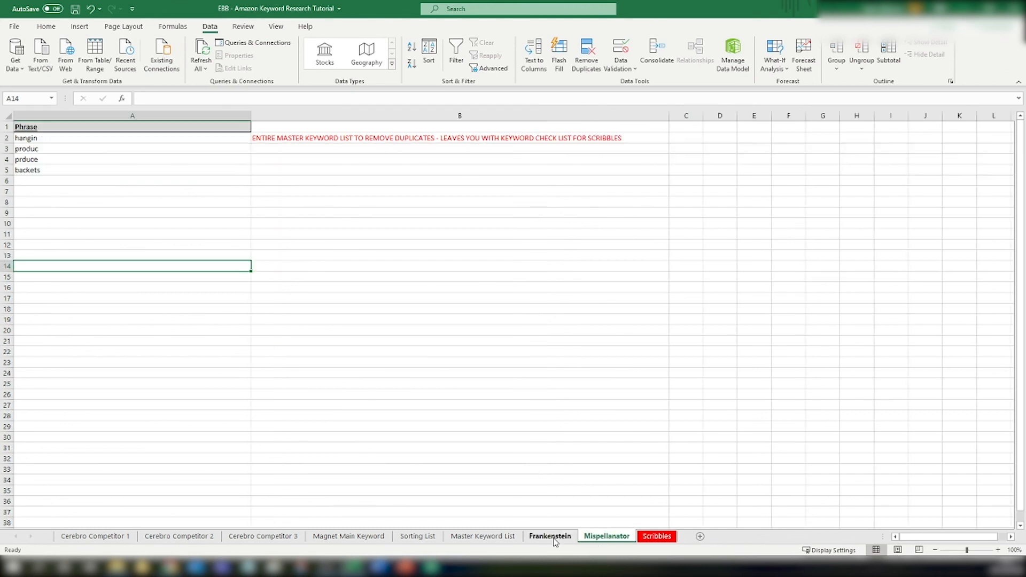
pyautogui.click(552, 537)
pyautogui.click(492, 536)
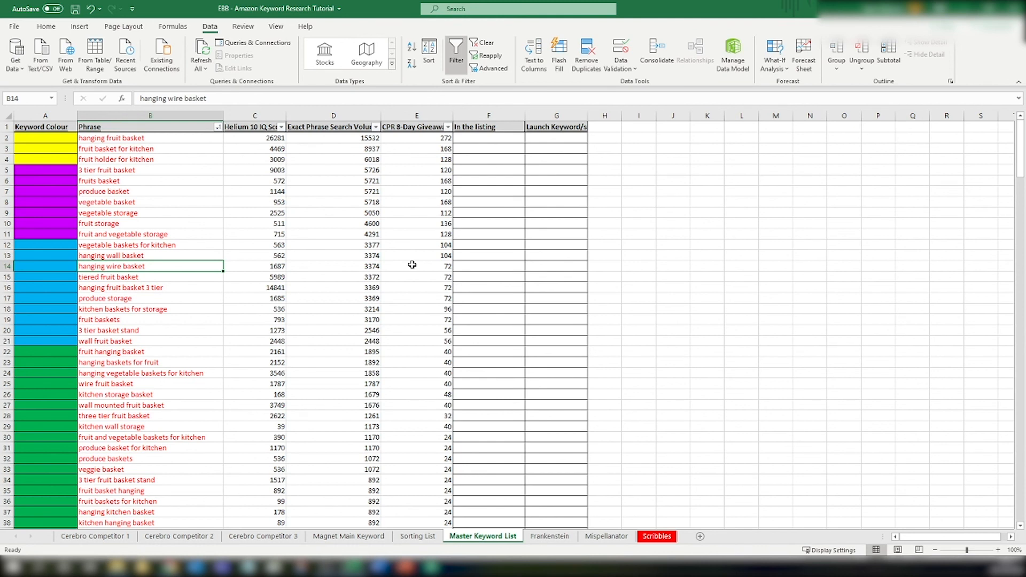
pyautogui.click(104, 540)
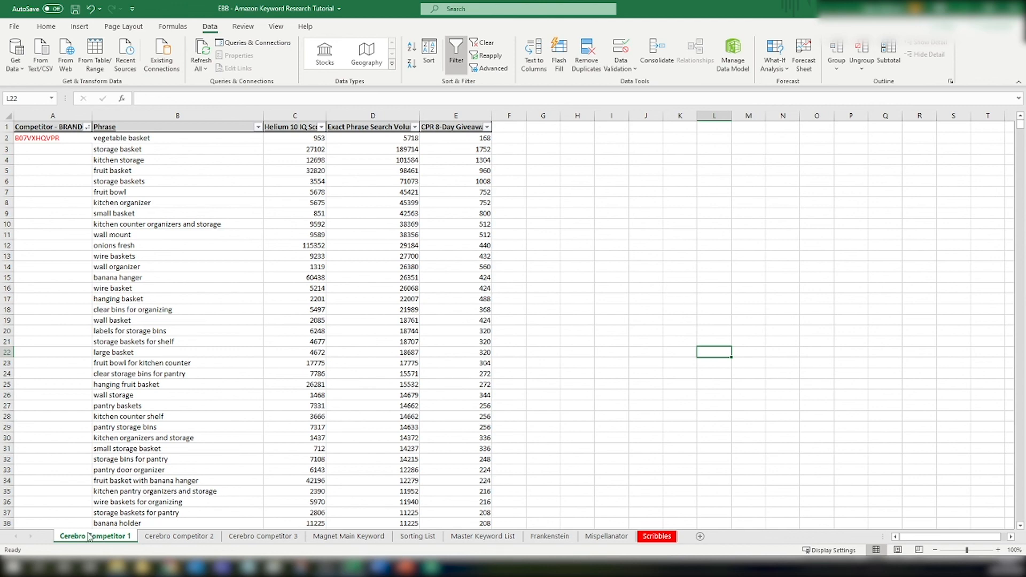
pyautogui.click(481, 536)
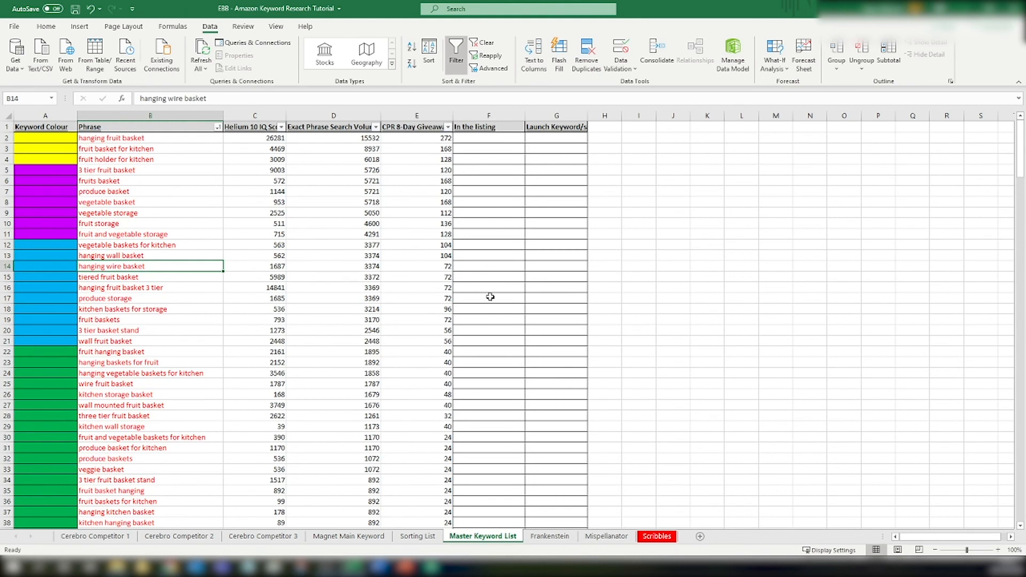